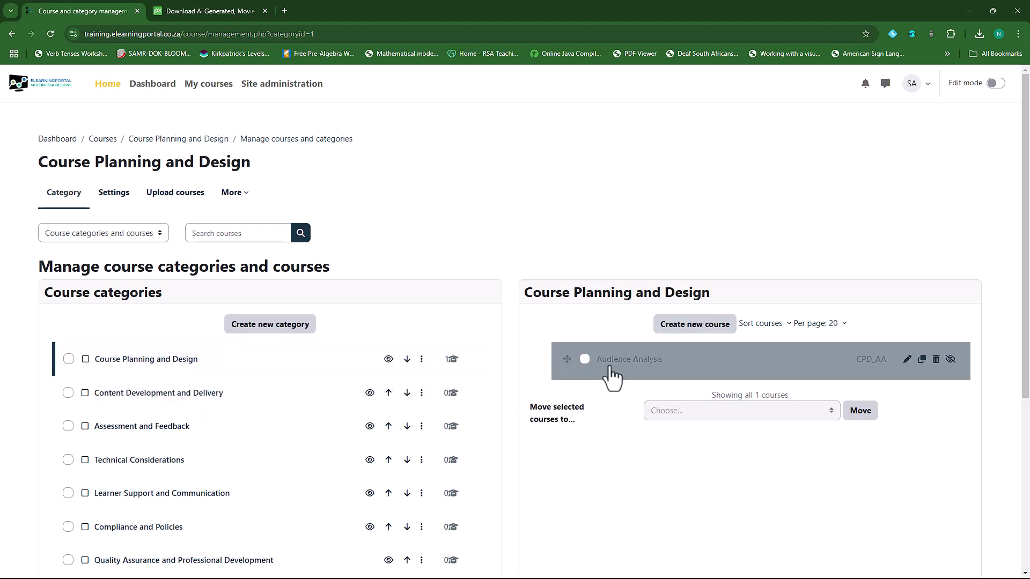
Start a new course in the Course Planning and Design category with full name "Clear Learning Objectives" and short name CPD_CLO
left_click(695, 324)
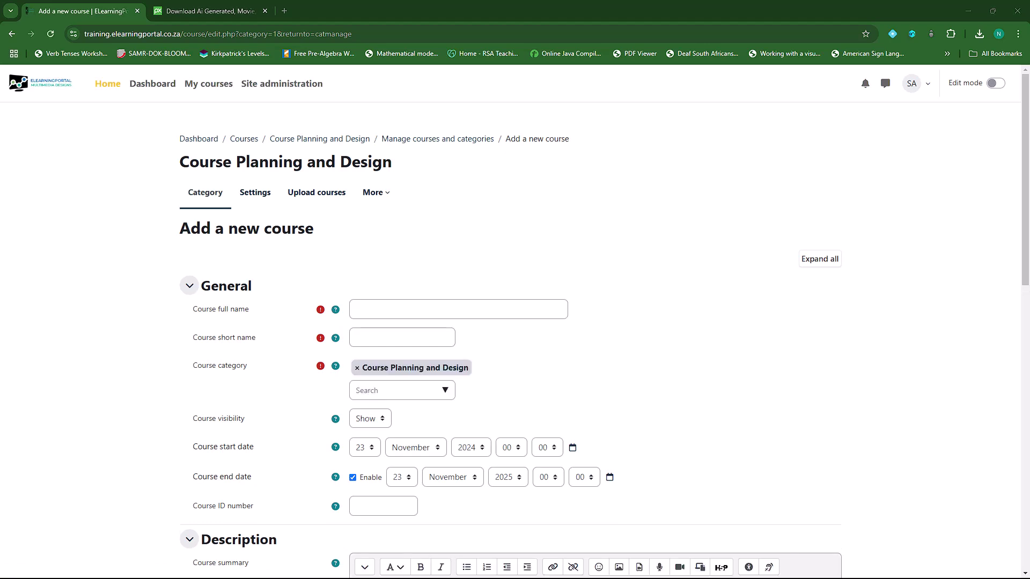
left_click(436, 313)
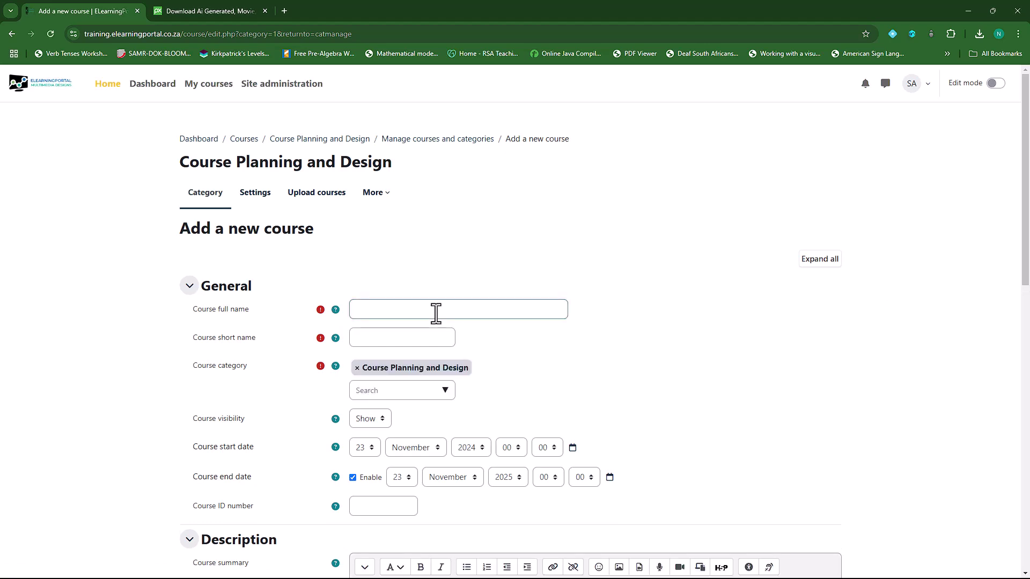
type("Clear Learning Objectives")
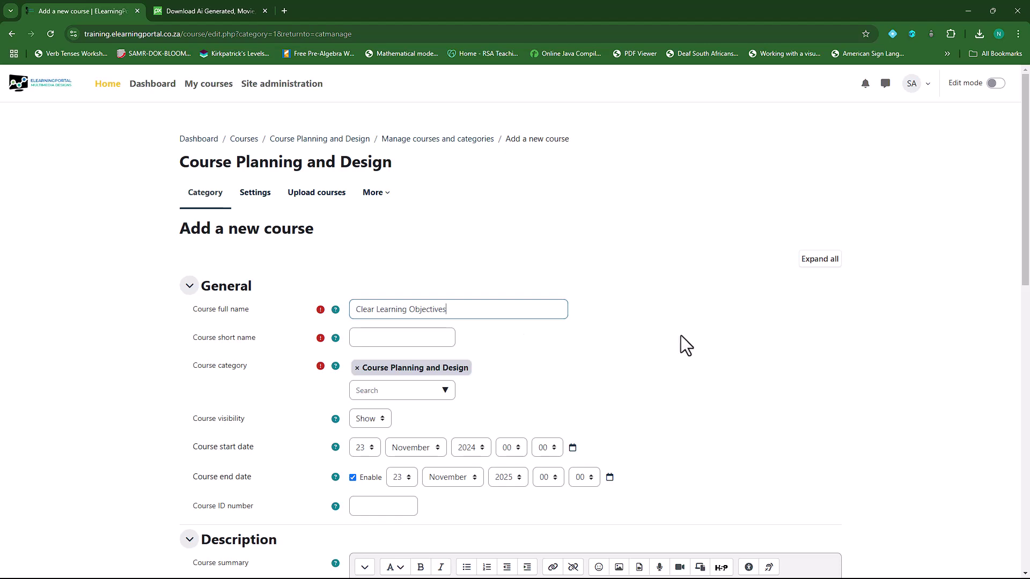
left_click(401, 337)
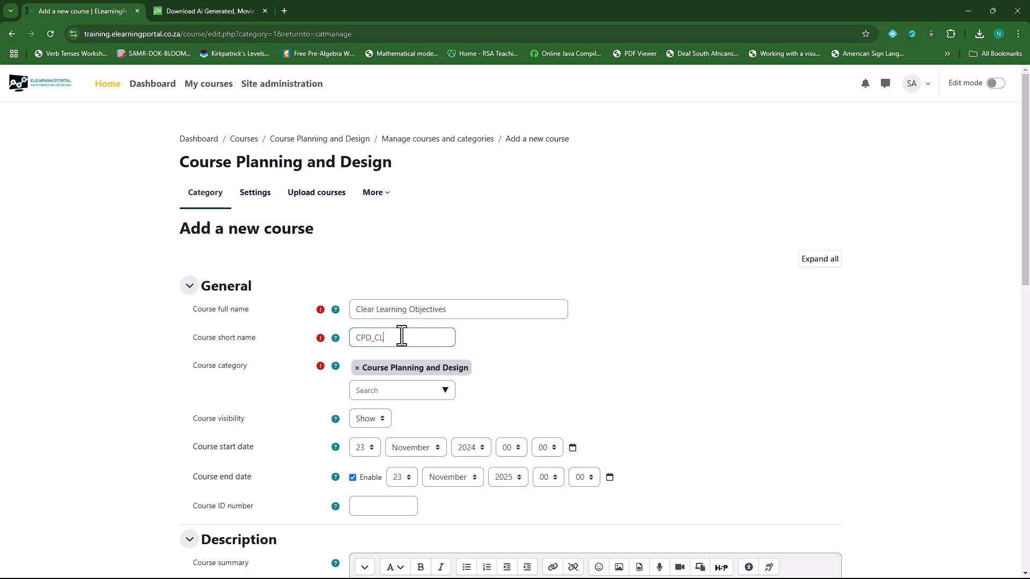
Copy the short name CPD_CLO into the course ID number and set the course visibility to Hide
scroll(347, 311, "down", 2)
left_click_drag(401, 231, 355, 231)
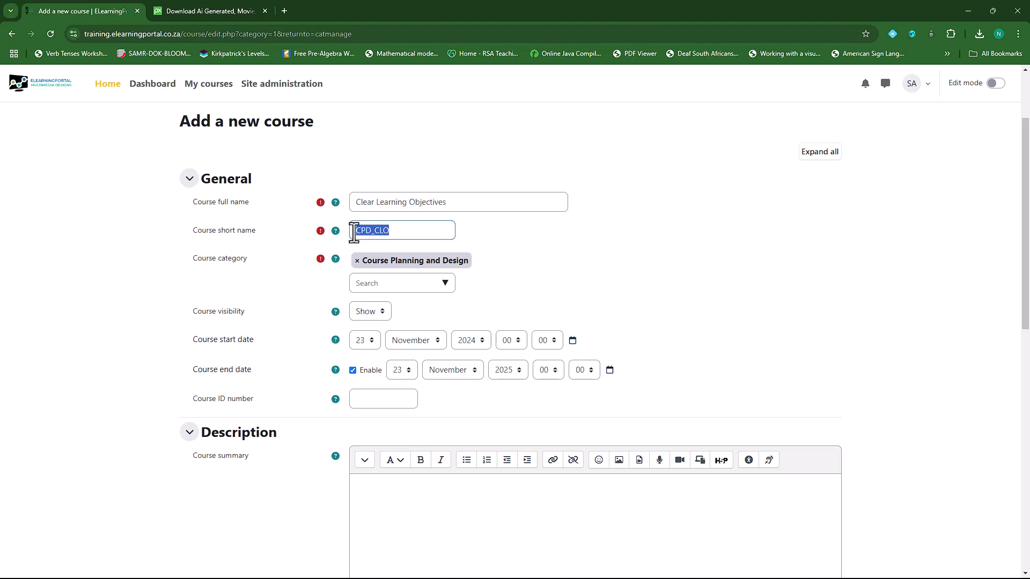
left_click(374, 400)
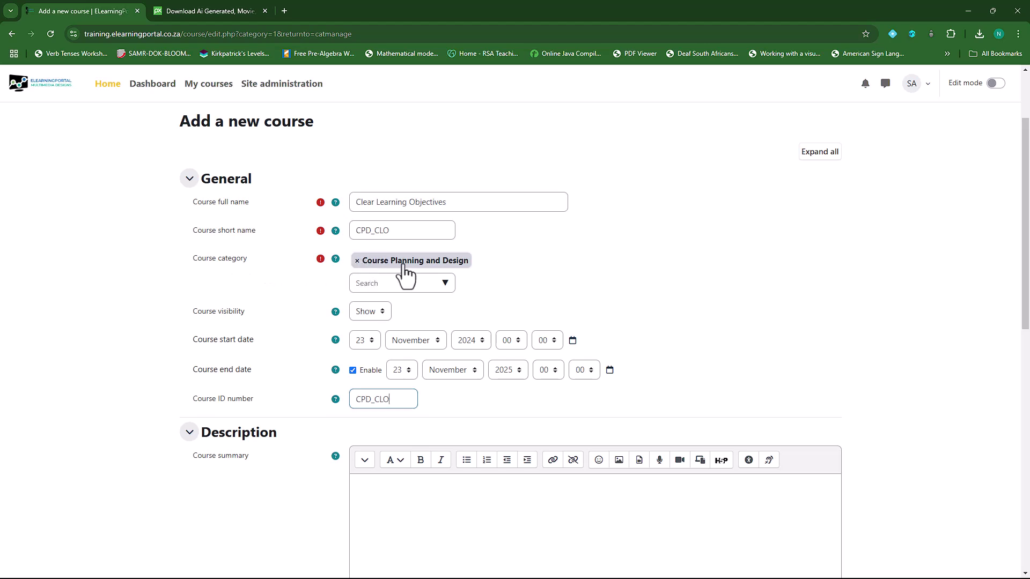
left_click(381, 311)
left_click(369, 330)
Set the course start date's month to January and its year to 2025
scroll(267, 305, "down", 1)
scroll(271, 303, "down", 1)
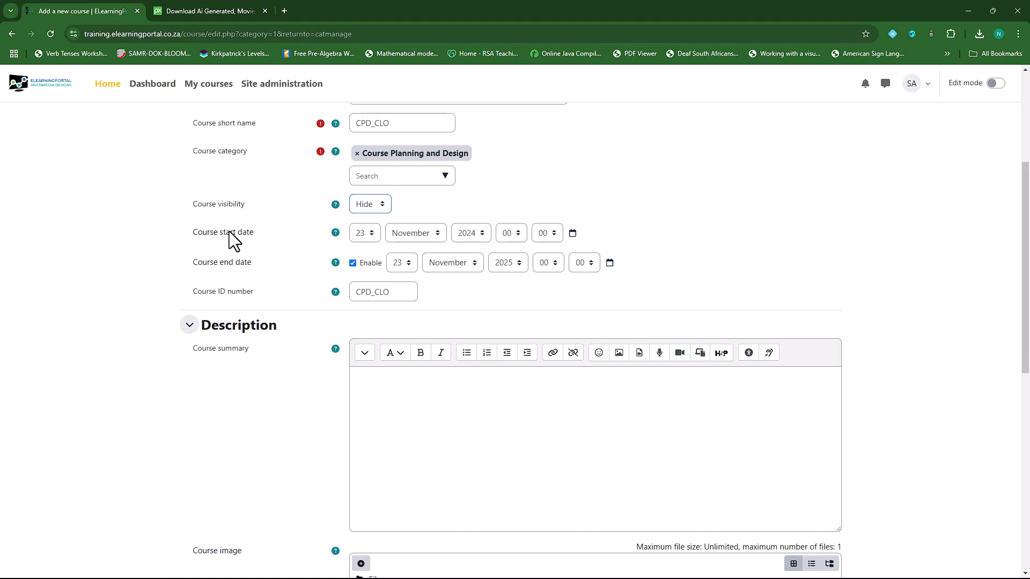
left_click(435, 235)
left_click(416, 251)
left_click(475, 231)
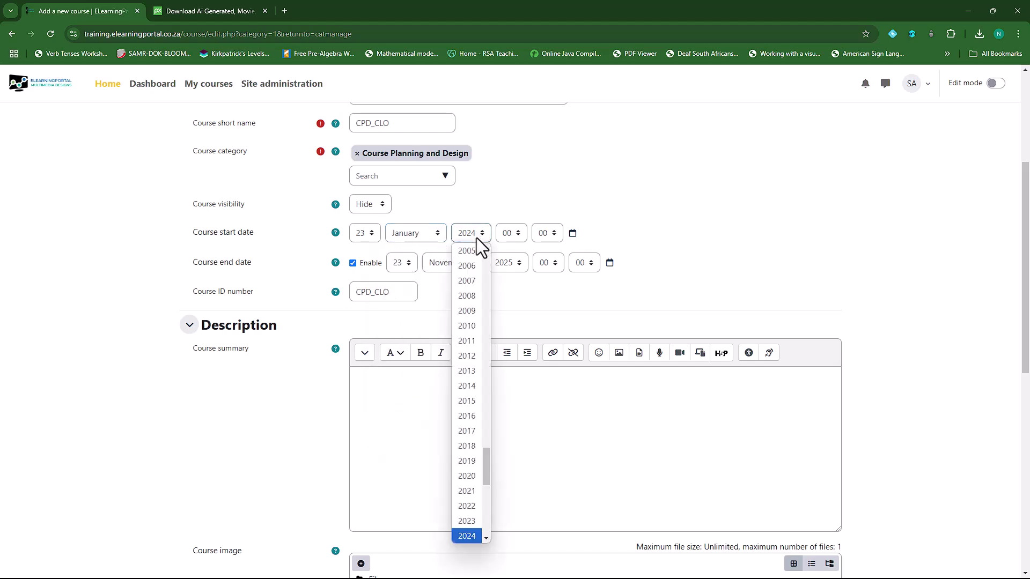
scroll(472, 477, "down", 2)
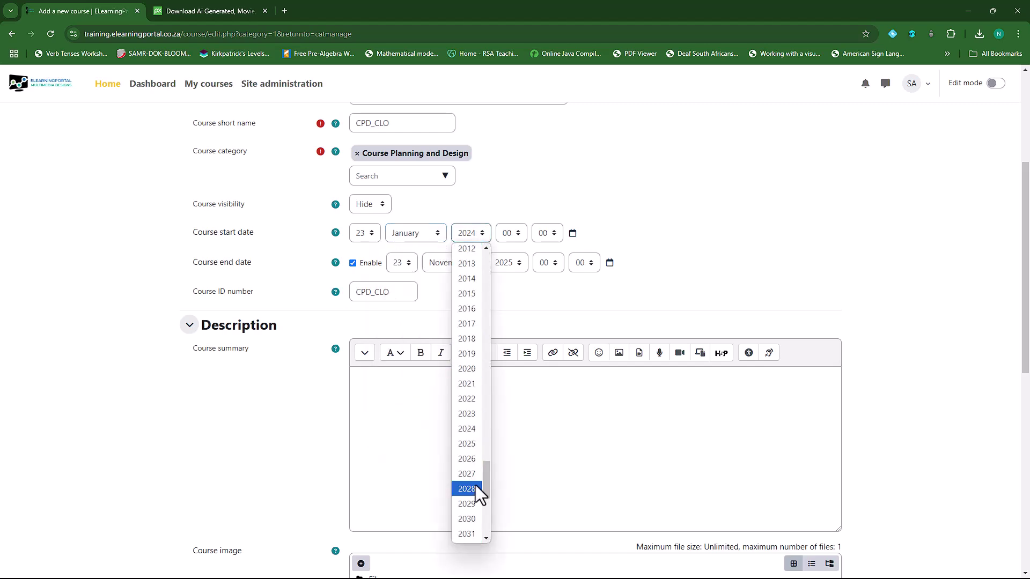
left_click(475, 443)
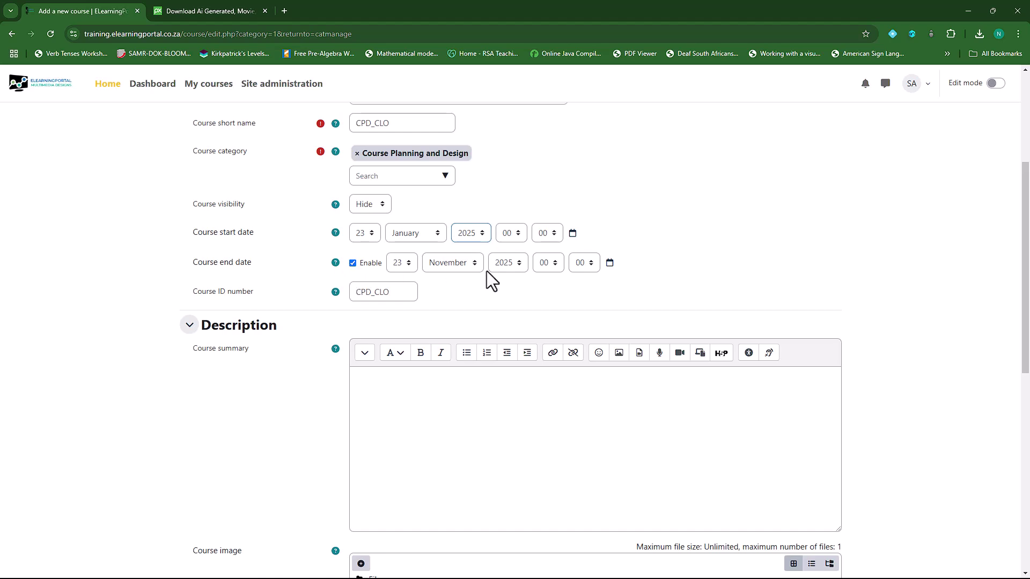
Fill the course summary with the copied title "Clear Learning Objectives" and a paragraph on formulating learning objectives with the SMART criteria
scroll(255, 394, "down", 3)
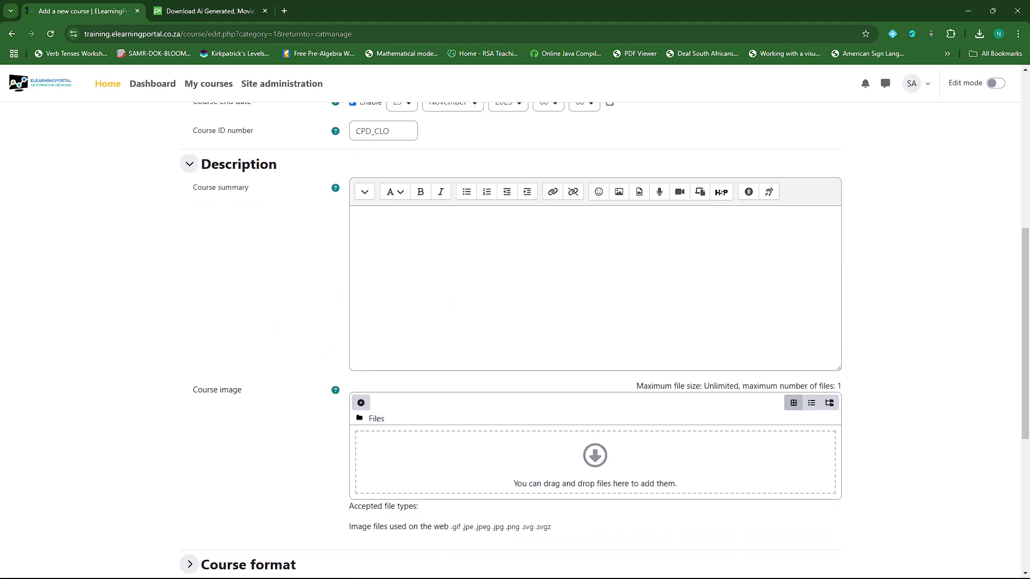
left_click(481, 247)
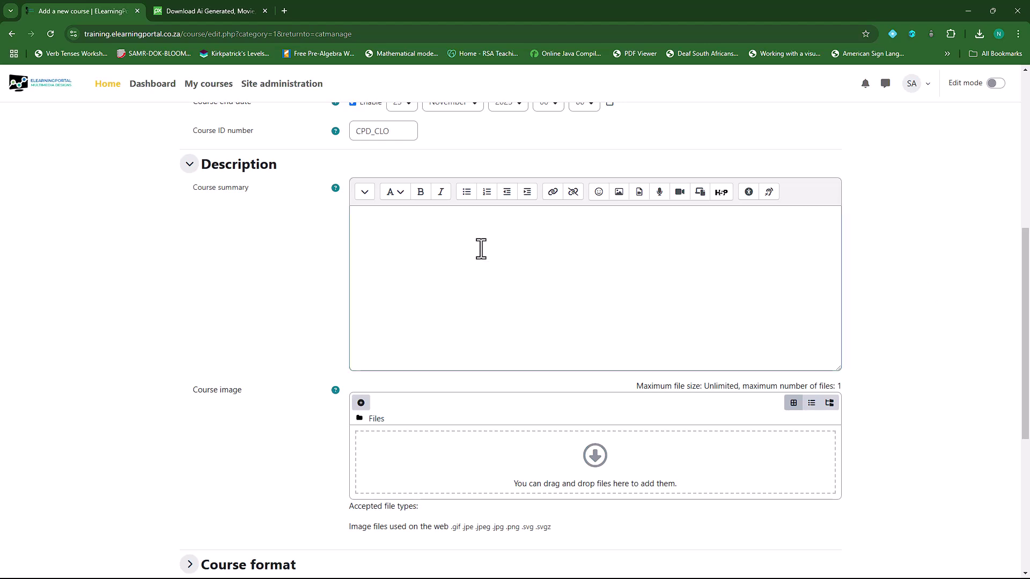
scroll(480, 300, "up", 5)
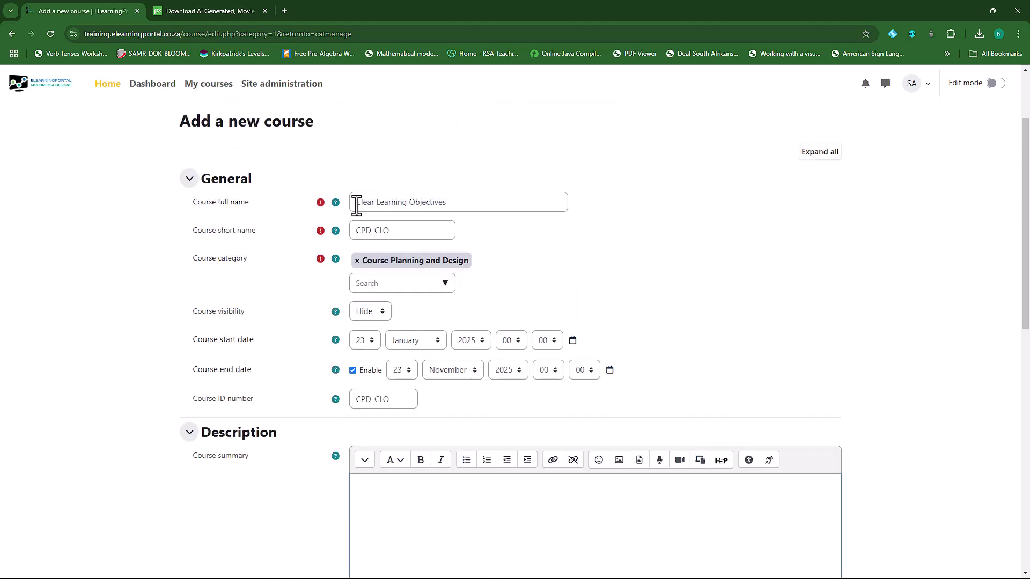
left_click_drag(357, 205, 468, 204)
key("ctrl+c")
left_click(431, 499)
key("ctrl+v")
key("ctrl+v")
scroll(445, 512, "down", 1)
scroll(445, 512, "down", 2)
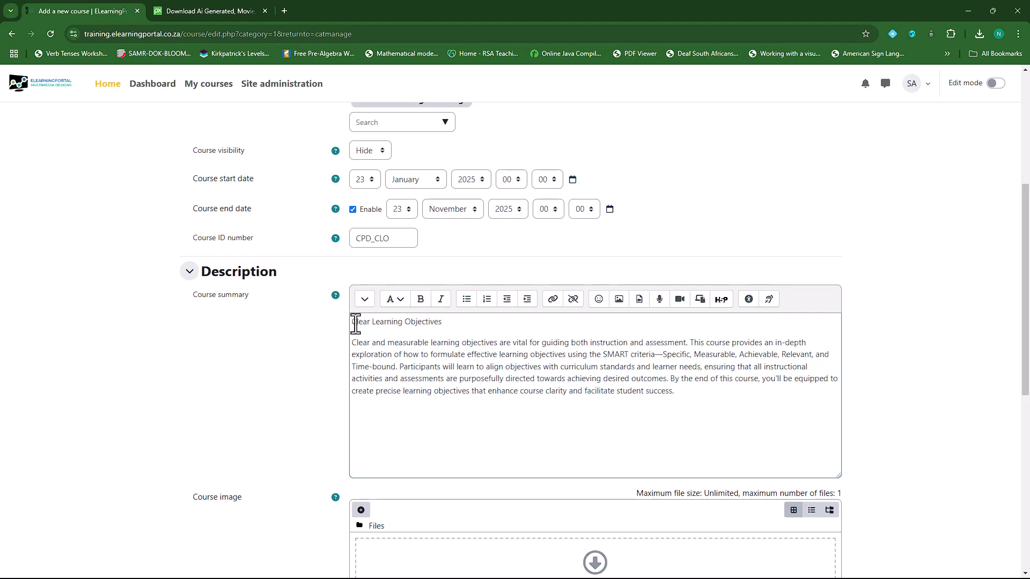
Format the title line "Clear Learning Objectives" in the course summary as bold and Heading (medium)
left_click_drag(353, 322, 452, 325)
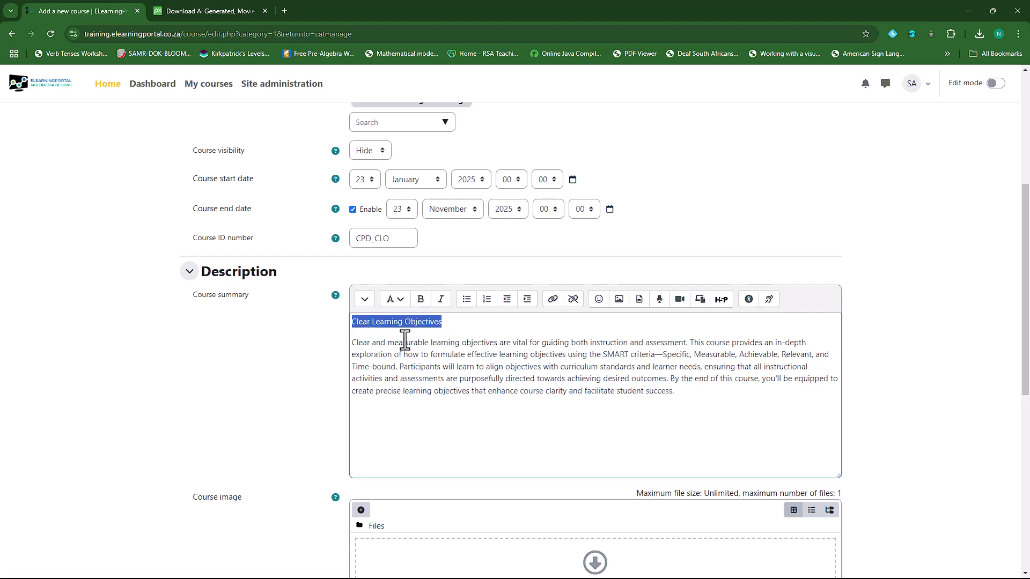
left_click(420, 298)
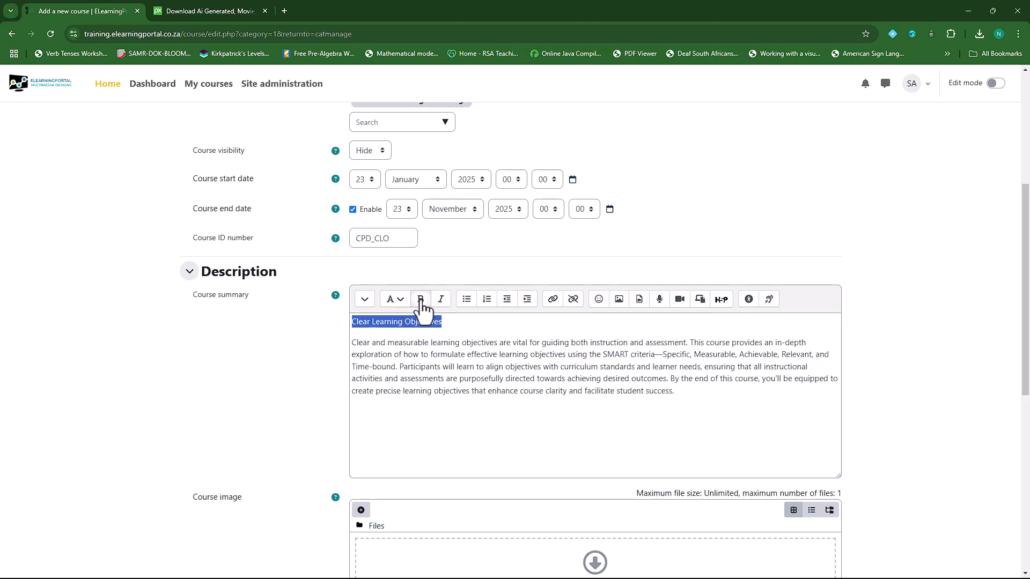
left_click(398, 300)
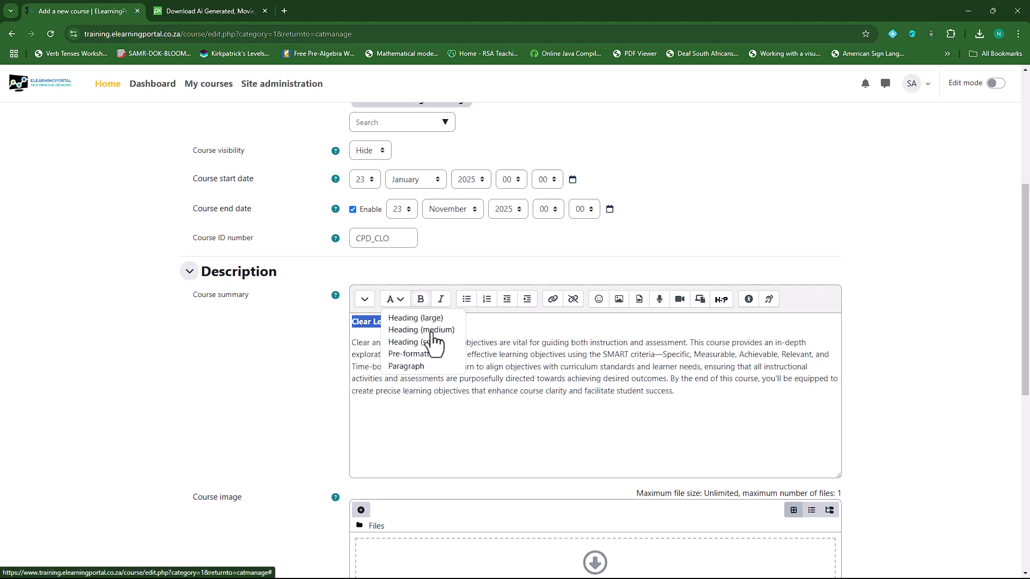
left_click(424, 331)
left_click(489, 390)
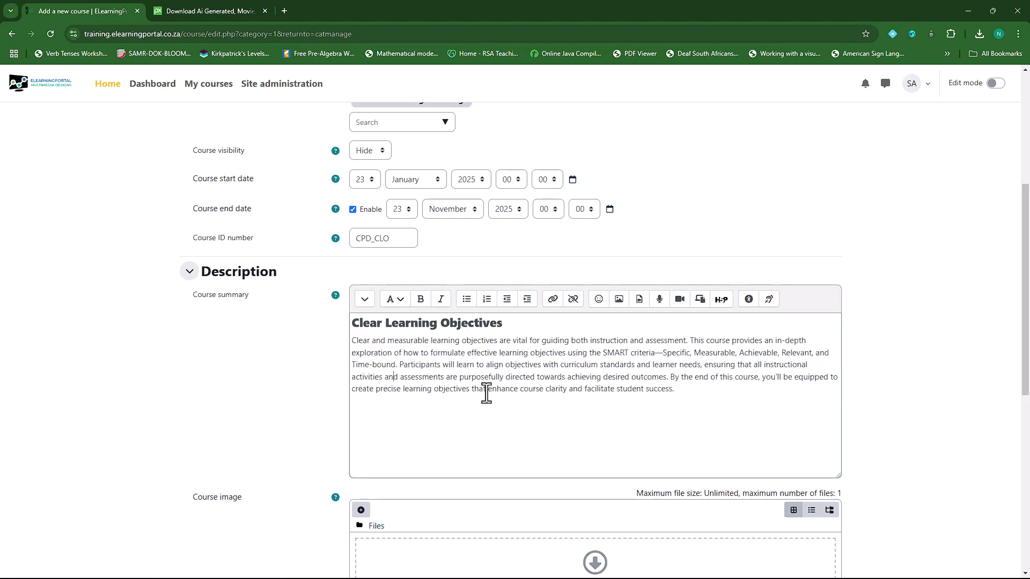
Switch to the open Pixabay page, dismiss its thank-you message and search the illustrations for "learning"
scroll(260, 379, "down", 4)
scroll(261, 378, "down", 1)
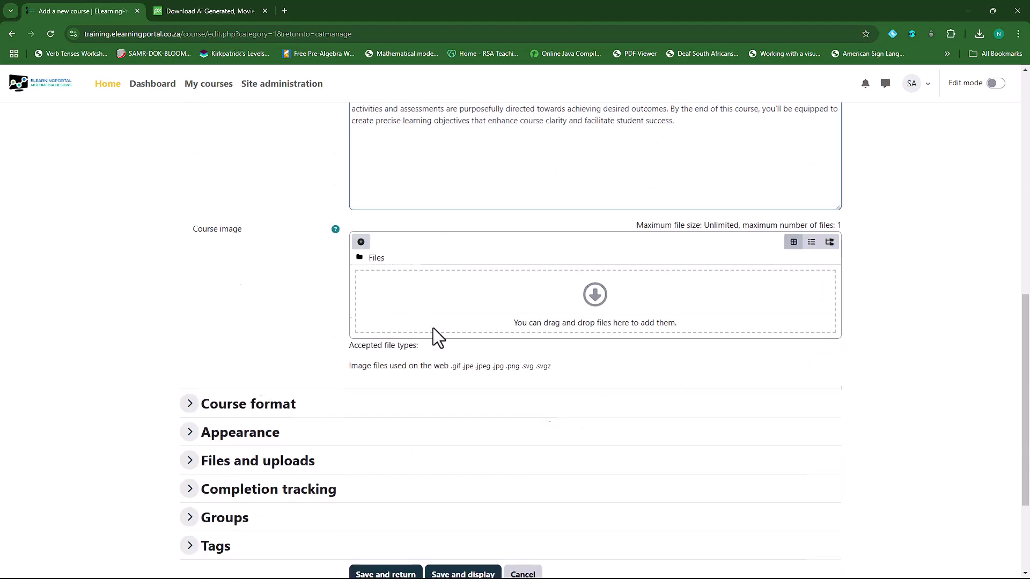
scroll(432, 327, "up", 9)
scroll(432, 327, "up", 1)
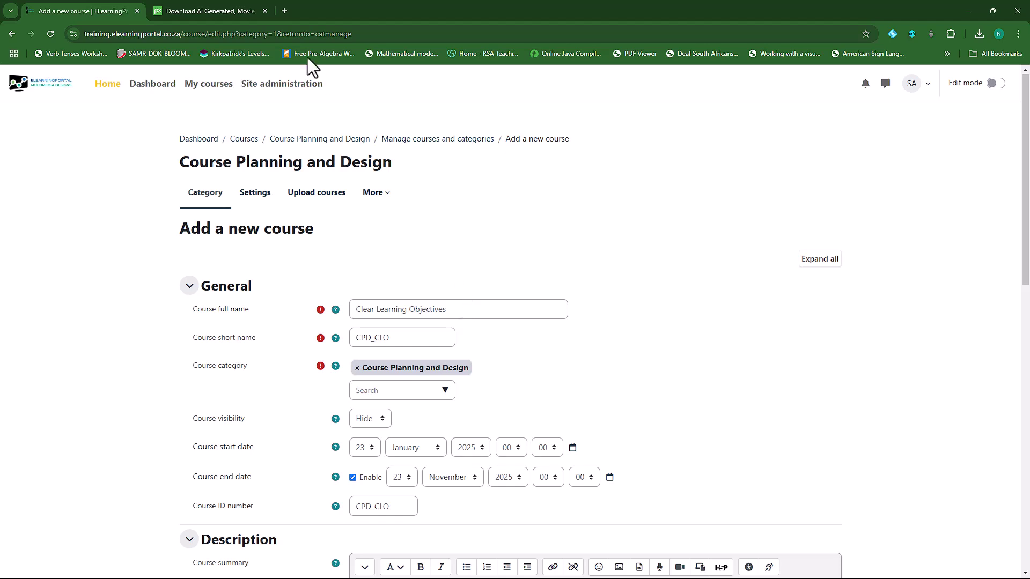
left_click(227, 10)
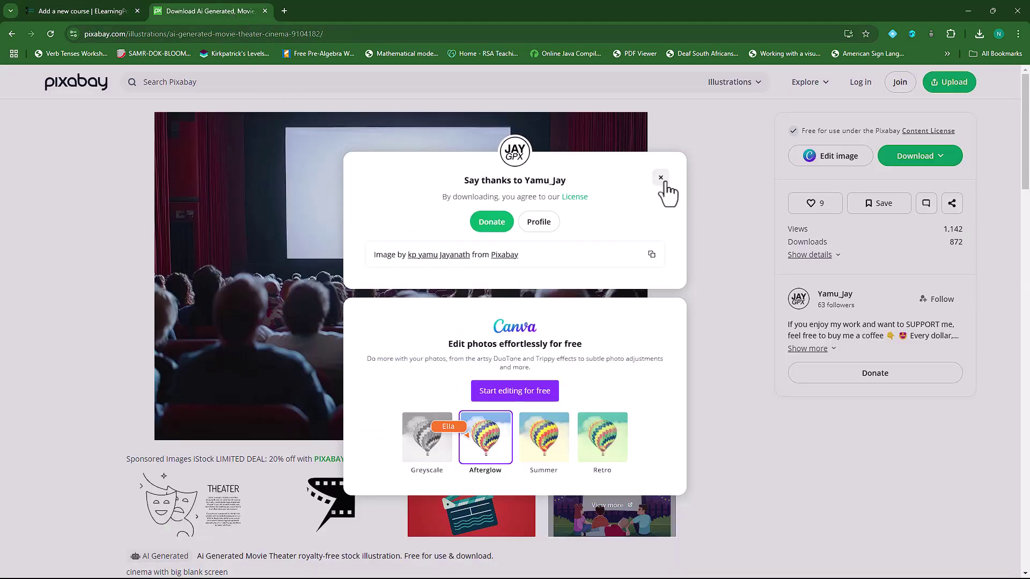
left_click(662, 177)
left_click(268, 83)
type("LEA")
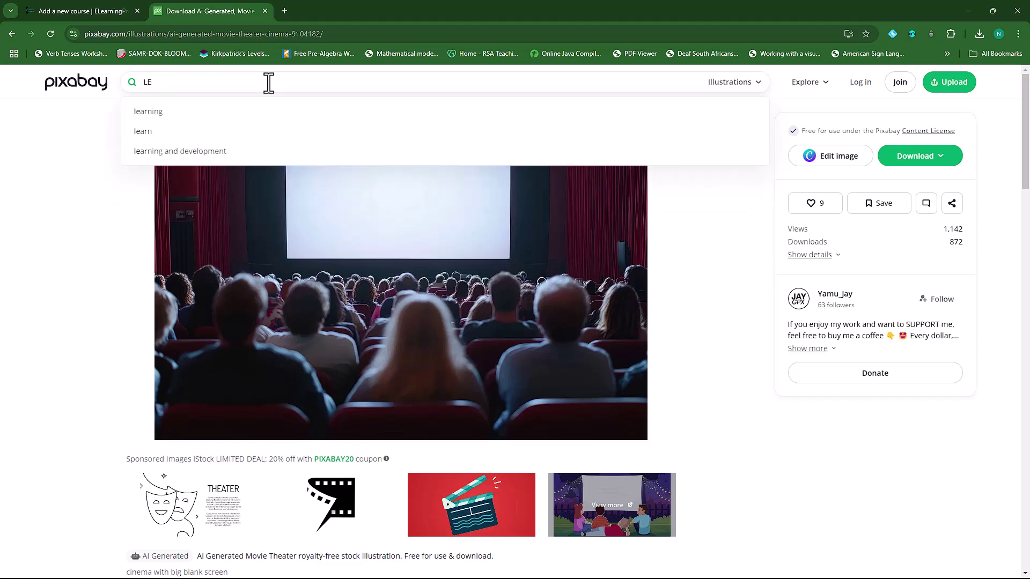
key("BackSpace")
key("BackSpace")
key("BackSpace")
type("Lear")
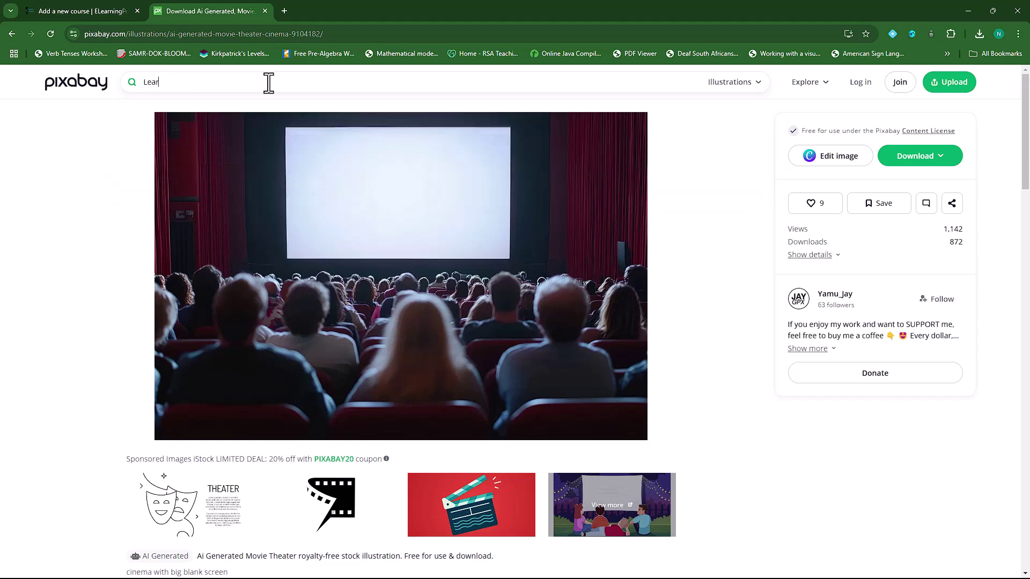
type("ning")
key("Return")
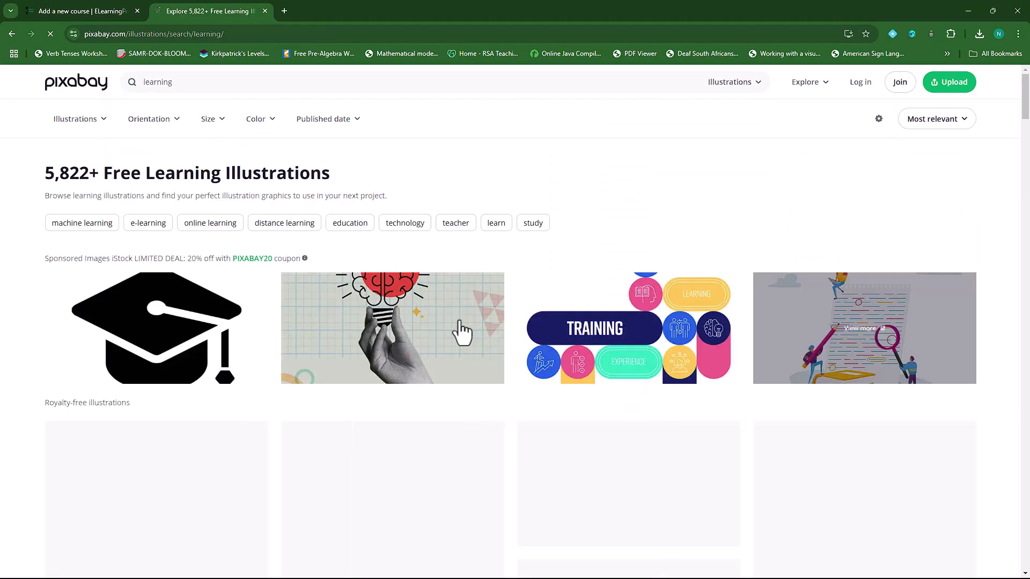
Open the illustration of a woman at a laptop surrounded by skill words and download it as a 640×426 JPG
scroll(449, 391, "down", 6)
scroll(543, 367, "down", 4)
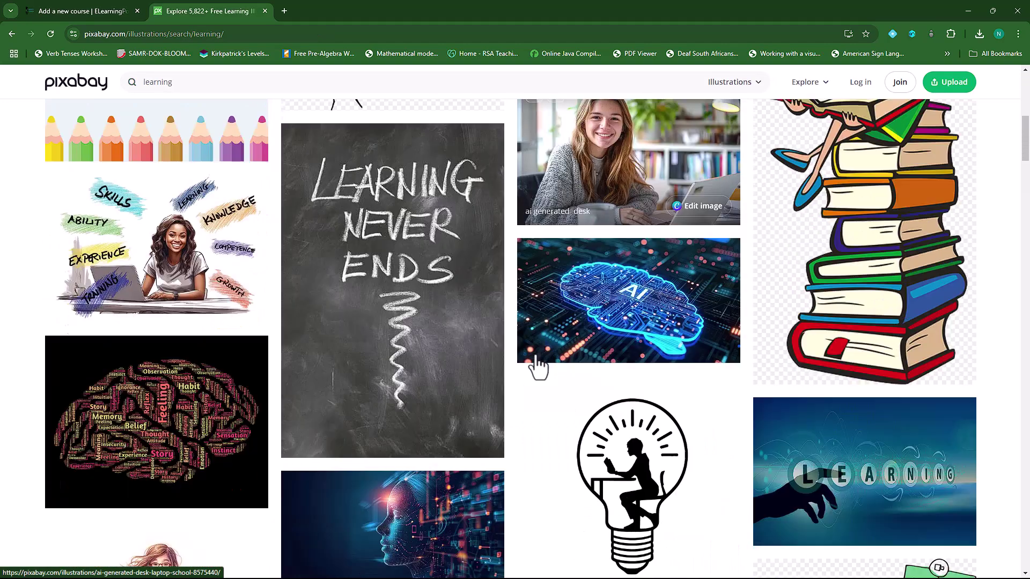
left_click(160, 207)
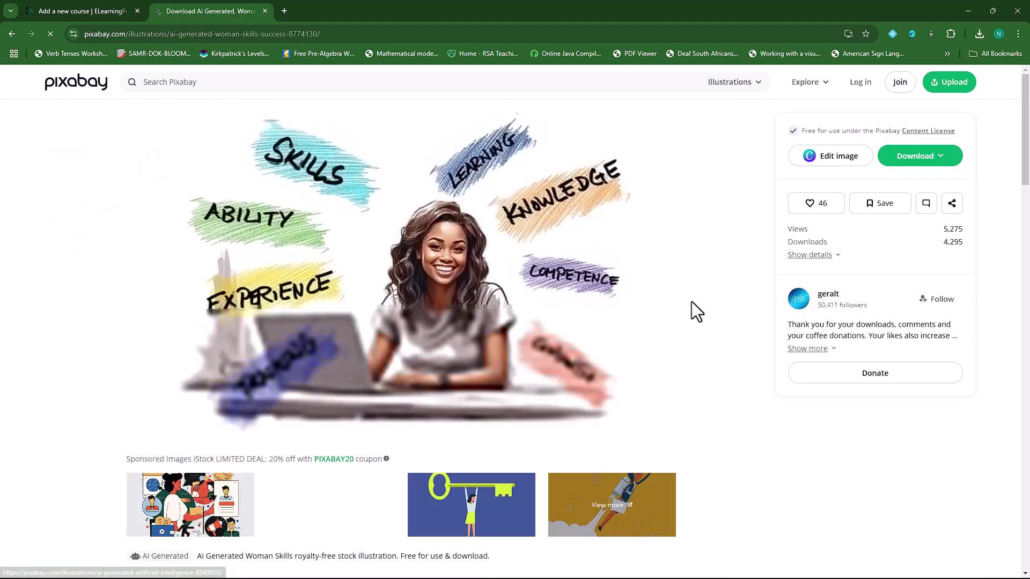
left_click(936, 158)
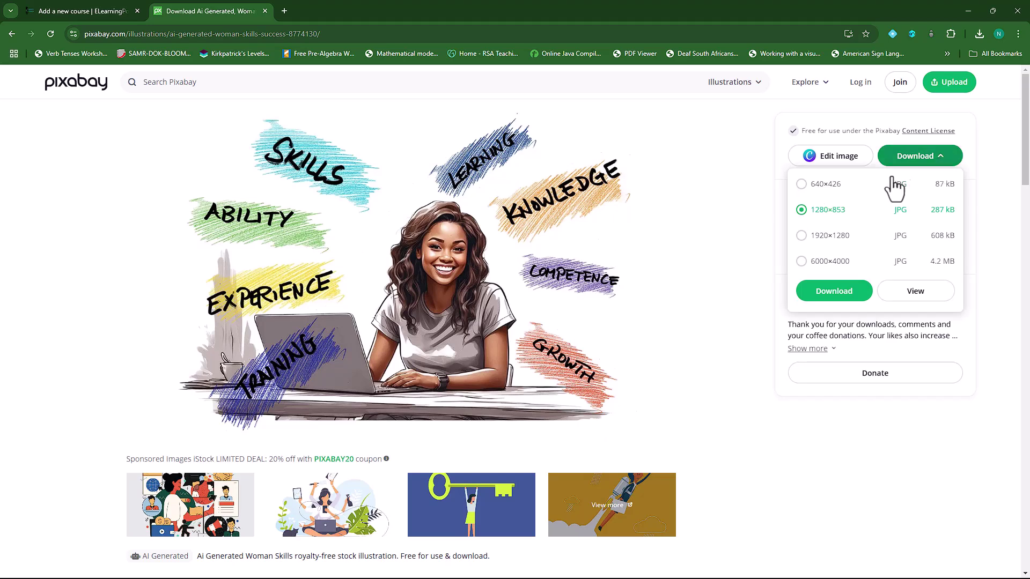
left_click(821, 292)
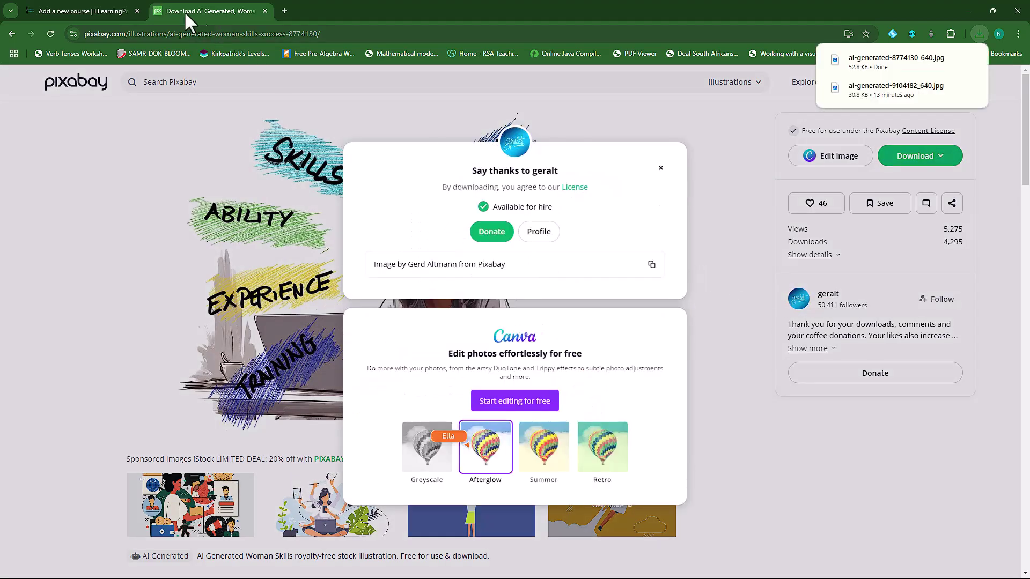
Return to the new course form and upload ai-generated-8774130_640.jpg from Downloads as the course image
left_click(102, 10)
scroll(278, 391, "down", 9)
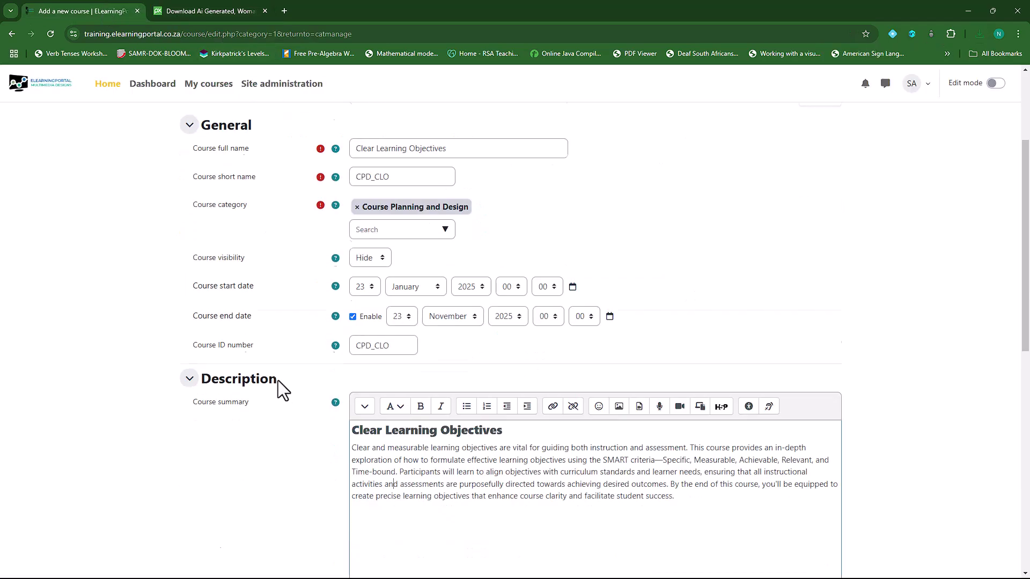
left_click(361, 300)
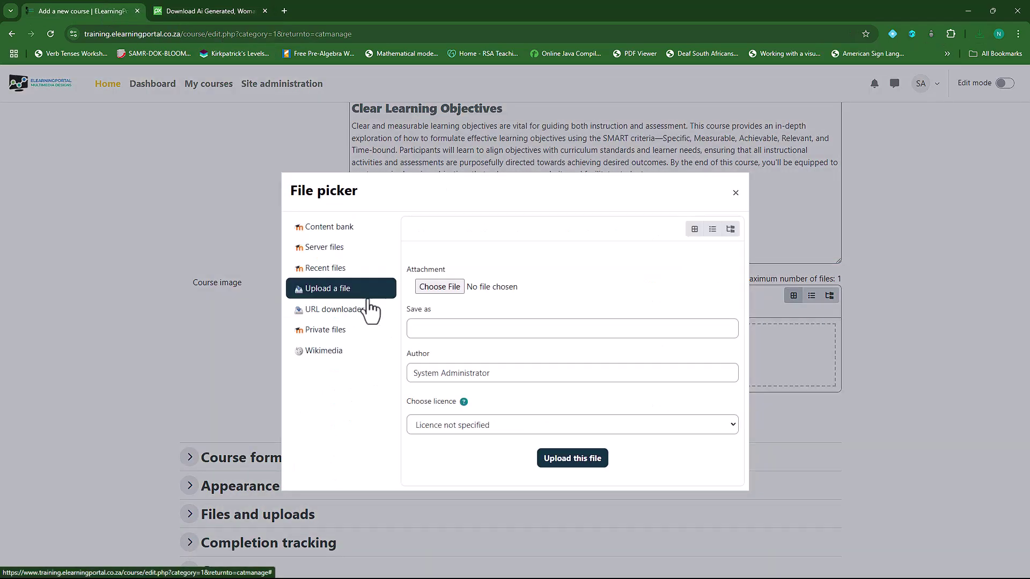
left_click(440, 286)
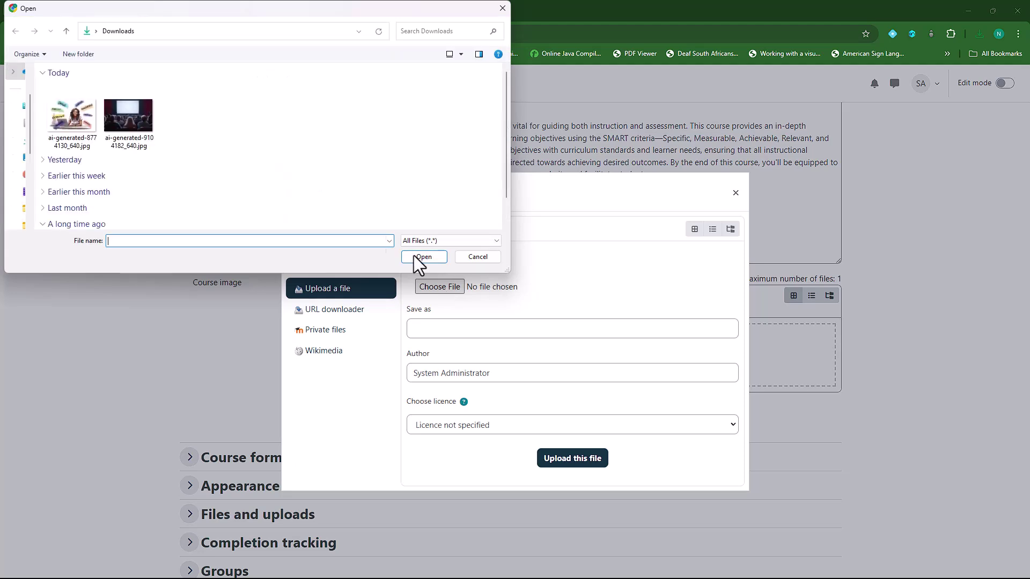
left_click(70, 113)
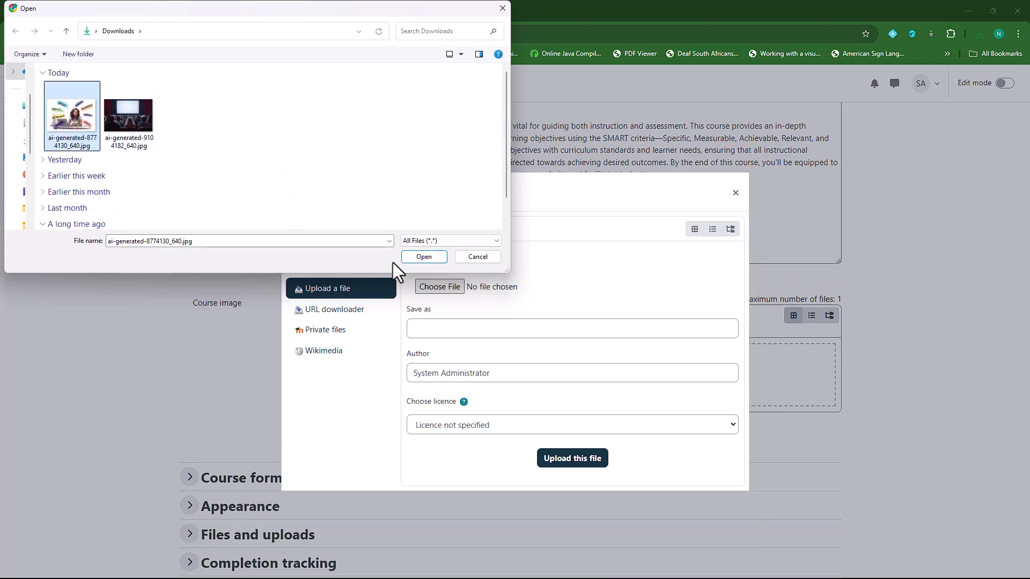
left_click(411, 260)
left_click(578, 457)
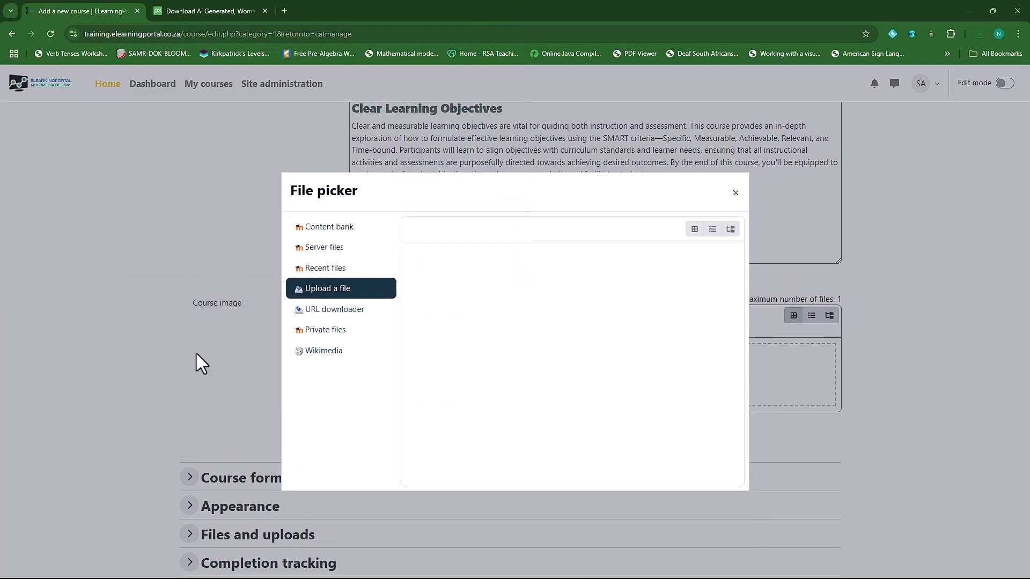
Expand the course format and appearance settings, set the number of announcements to 1 and set activity reports to show
scroll(214, 338, "down", 4)
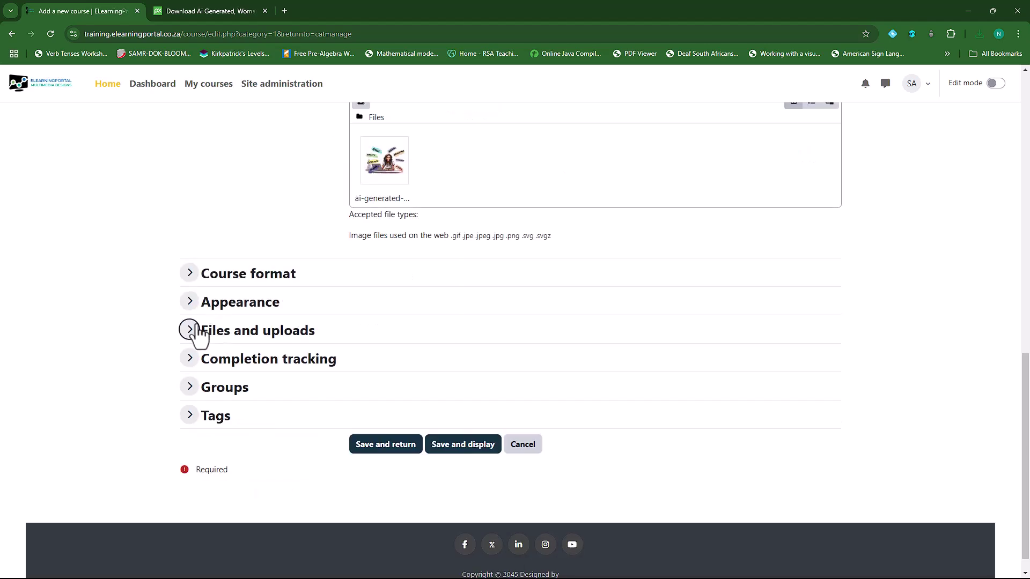
left_click(190, 275)
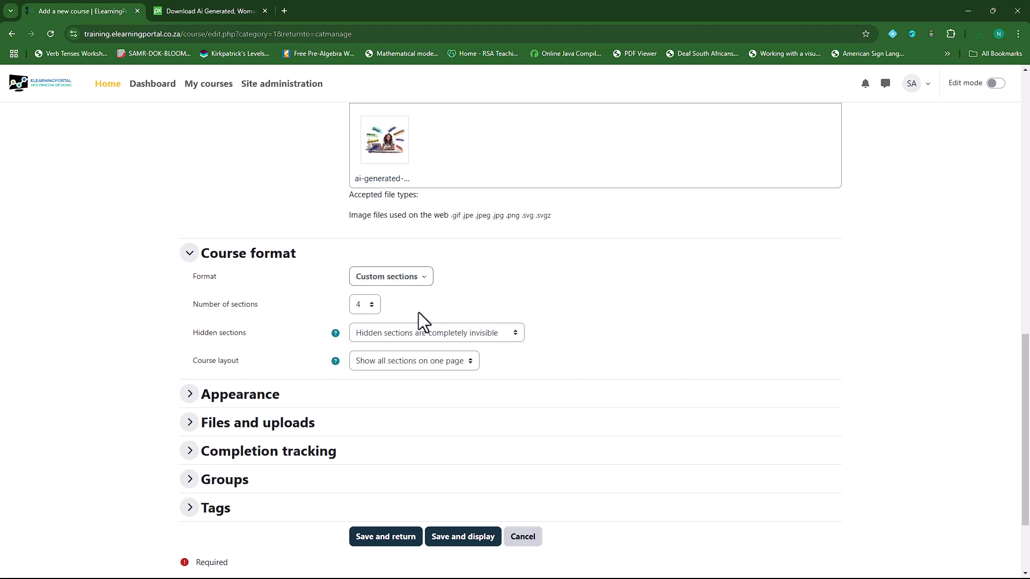
scroll(111, 371, "down", 2)
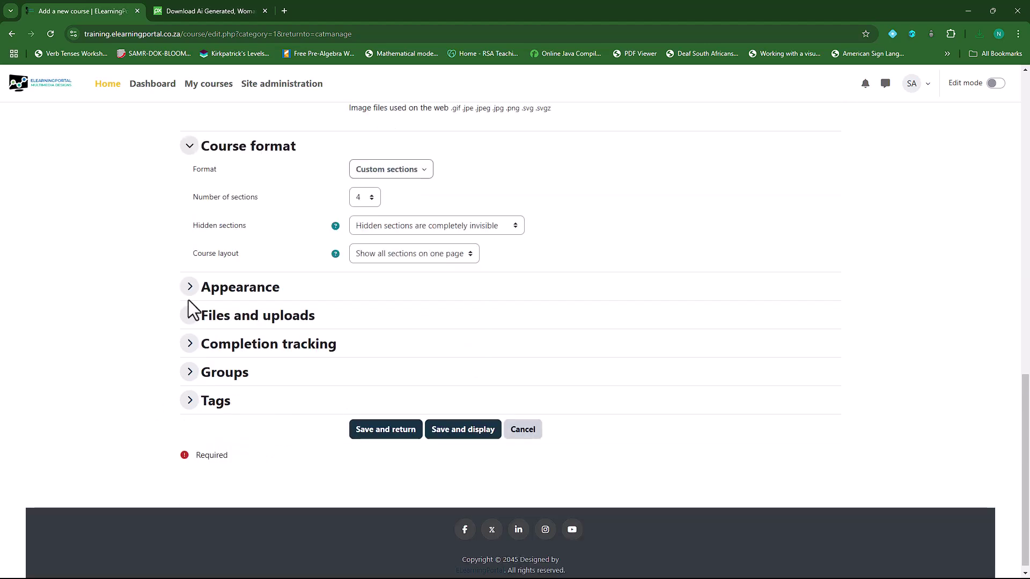
left_click(189, 288)
scroll(373, 261, "down", 2)
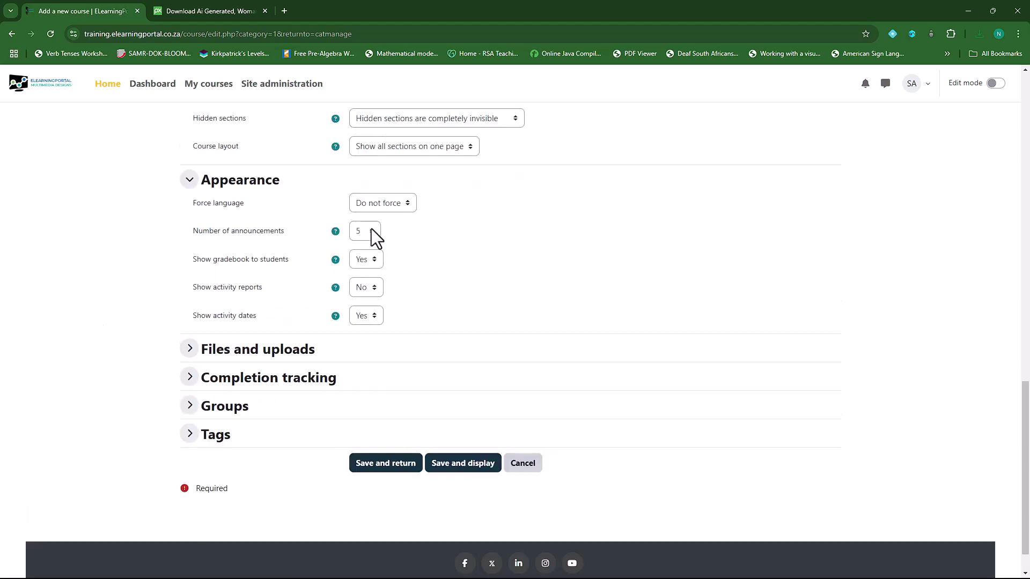
left_click(371, 229)
left_click(356, 262)
left_click(373, 288)
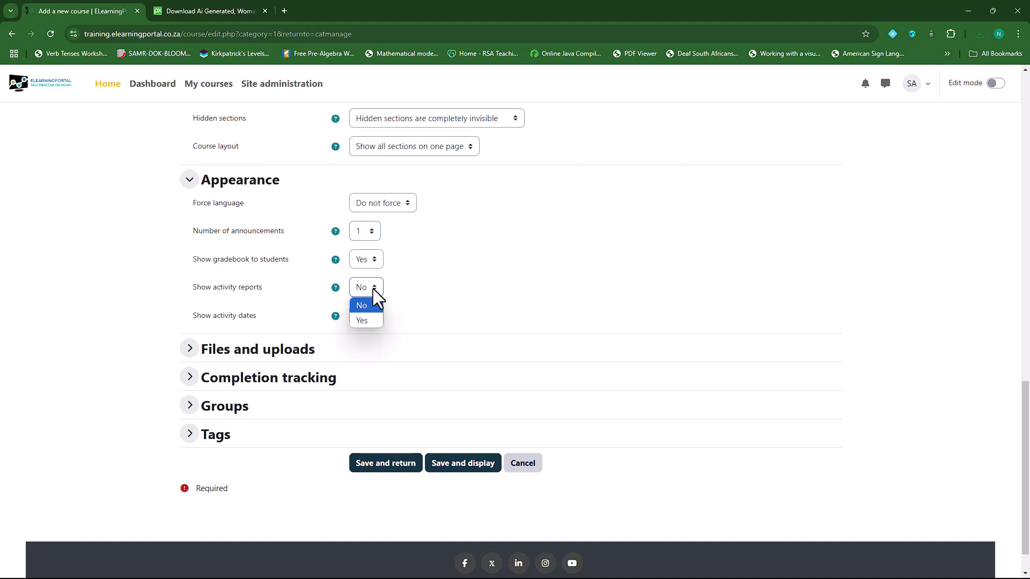
left_click(370, 319)
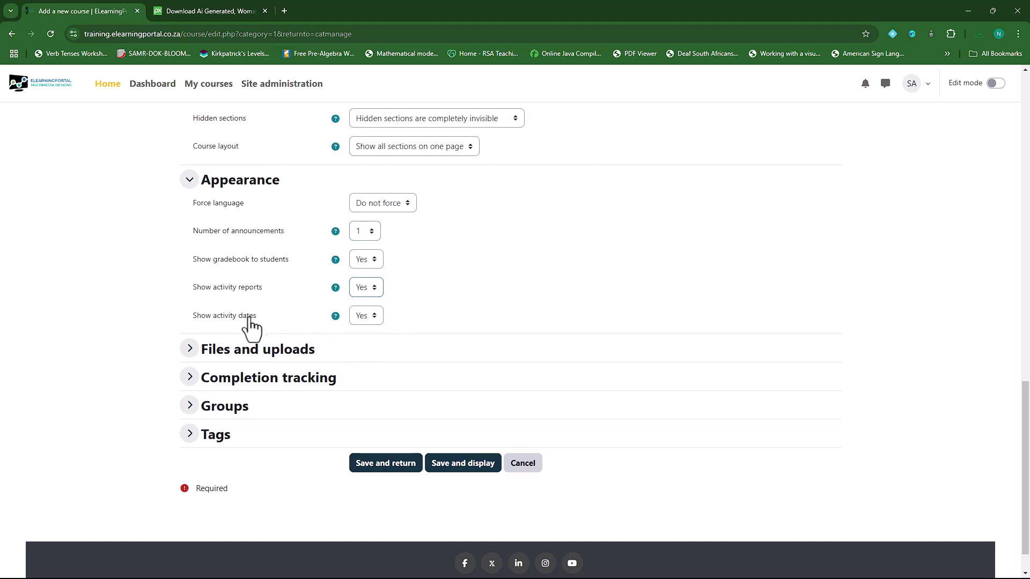
left_click(376, 319)
left_click(375, 318)
Set the course's maximum upload size to 5 MB under files and uploads
left_click(190, 356)
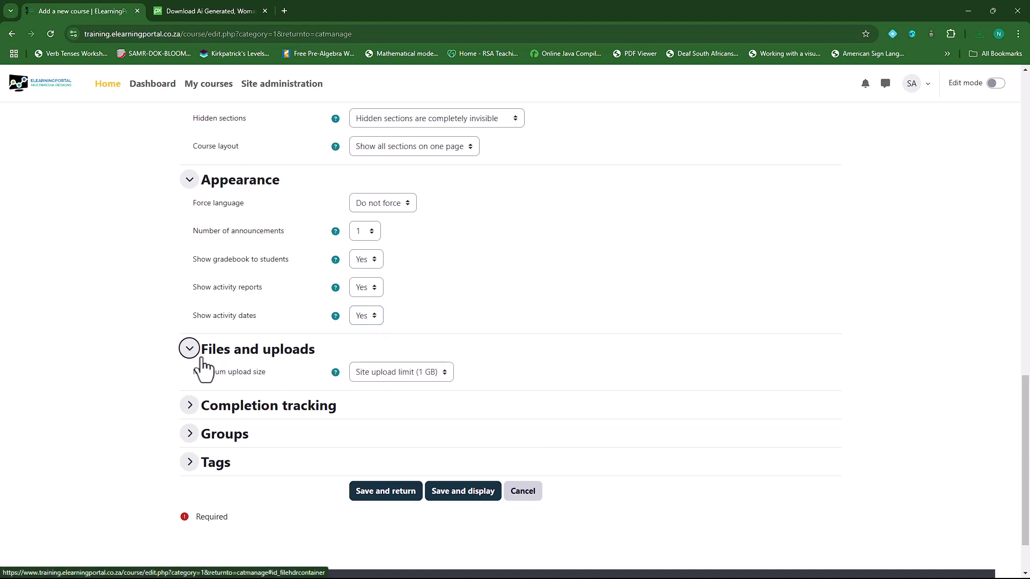
left_click(439, 373)
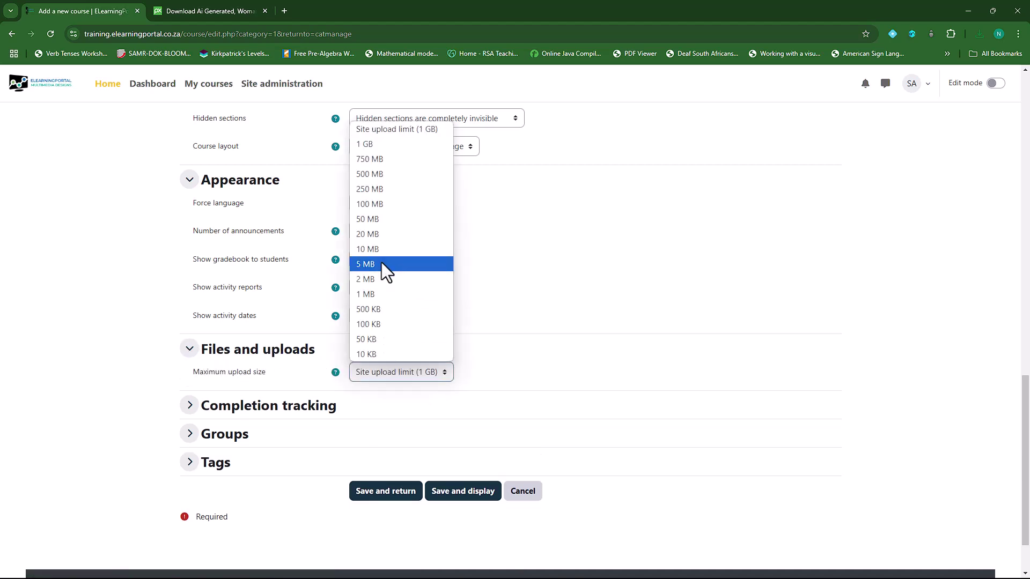
left_click(381, 263)
Expand the completion tracking, groups and tags settings, keep their defaults, and save and display the new course
scroll(161, 342, "down", 1)
left_click(191, 351)
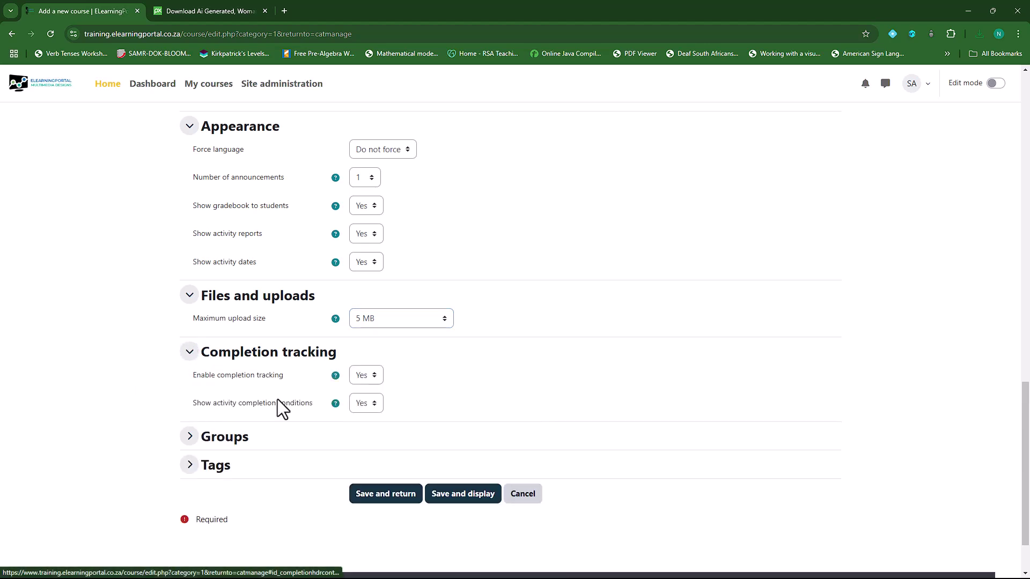
scroll(188, 402, "down", 2)
left_click(190, 363)
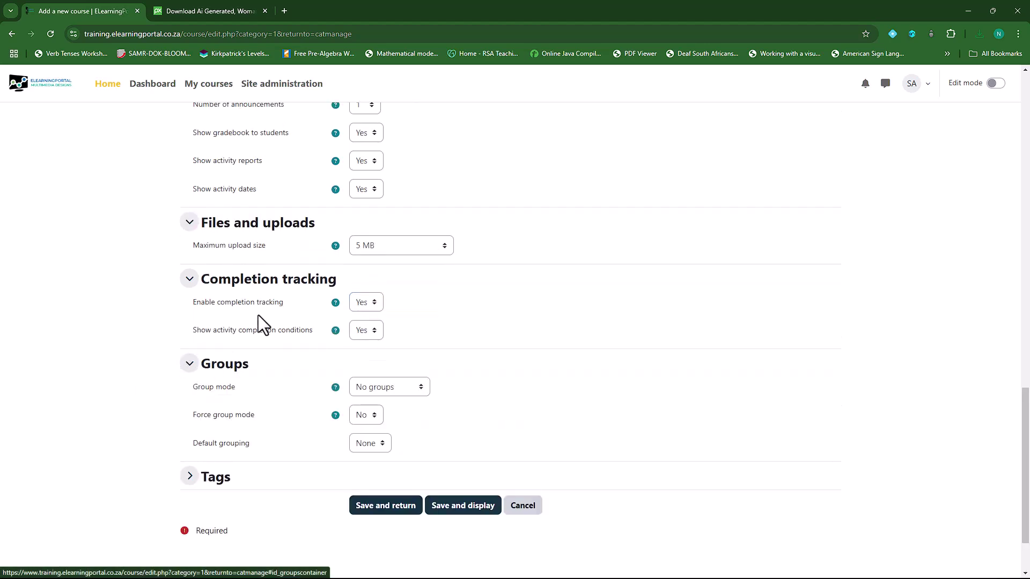
scroll(294, 456, "down", 2)
left_click(188, 392)
scroll(241, 423, "down", 1)
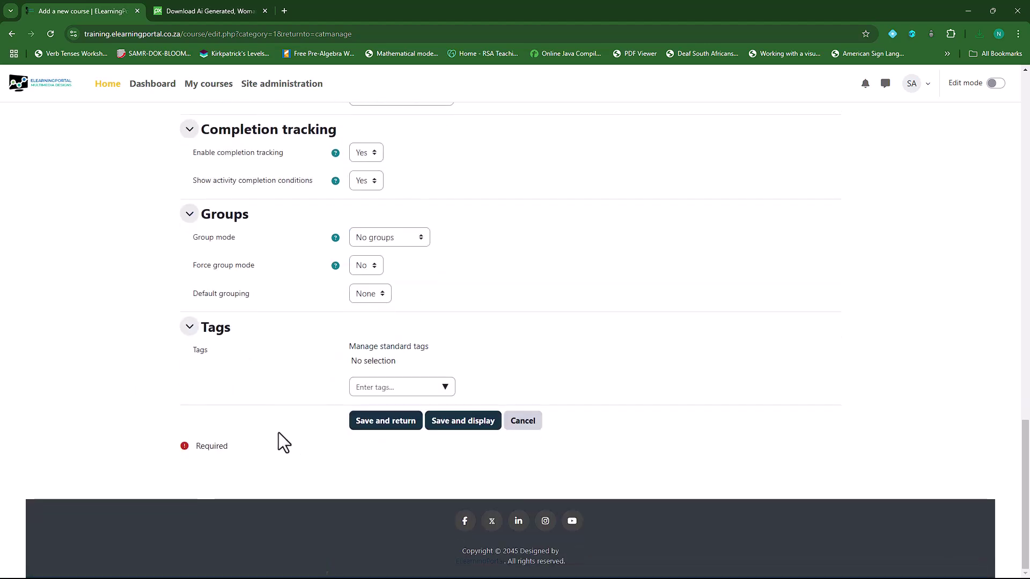
left_click(471, 423)
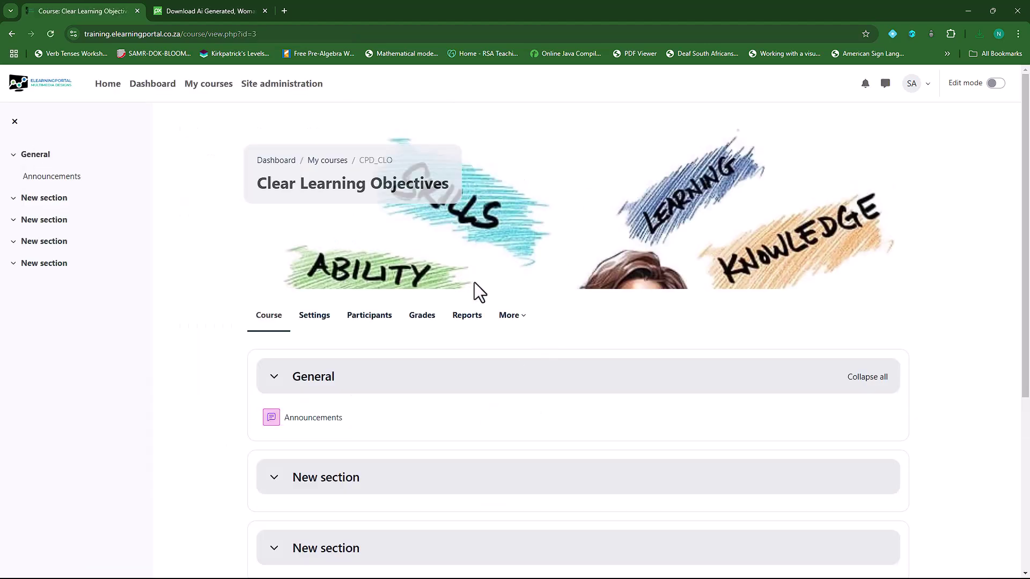
Look over the new course page, and view the Course Planning and Design category's course list from the home page
scroll(500, 412, "down", 5)
scroll(437, 429, "up", 5)
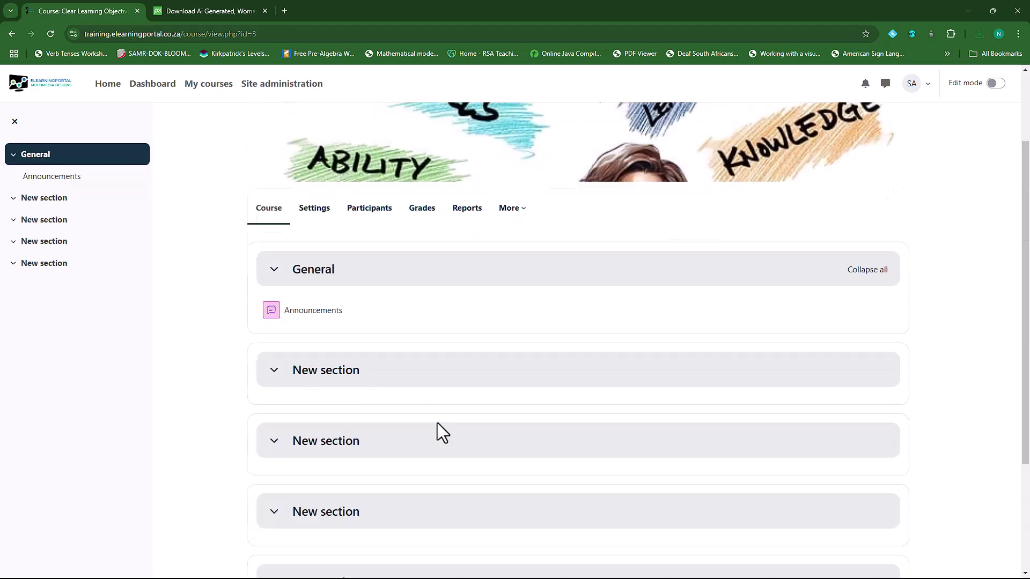
left_click(107, 84)
scroll(356, 349, "down", 10)
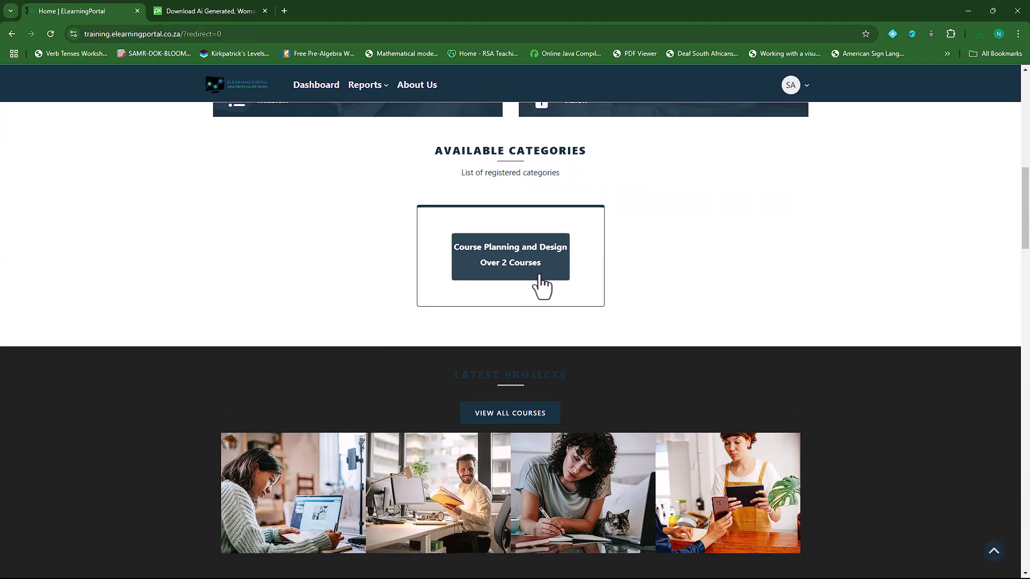
left_click(518, 259)
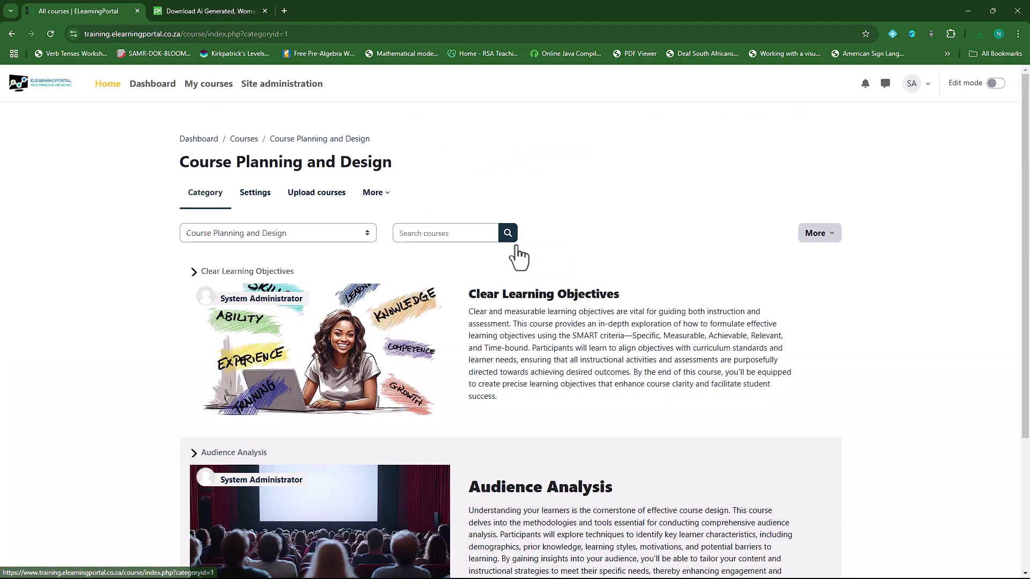
scroll(451, 375, "down", 2)
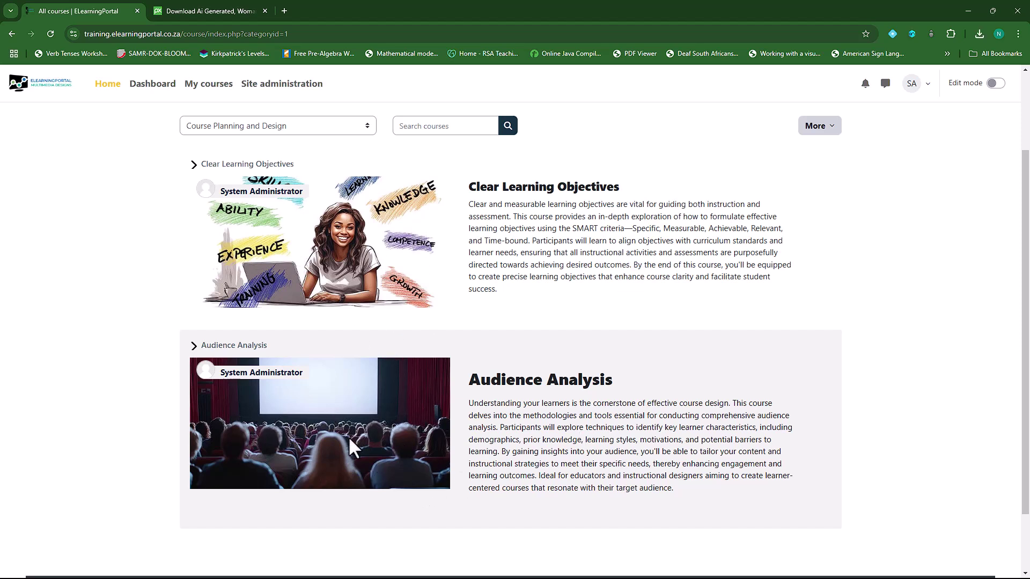
Open course management for the category and move Audience Analysis above Clear Learning Objectives
left_click(824, 129)
left_click(826, 182)
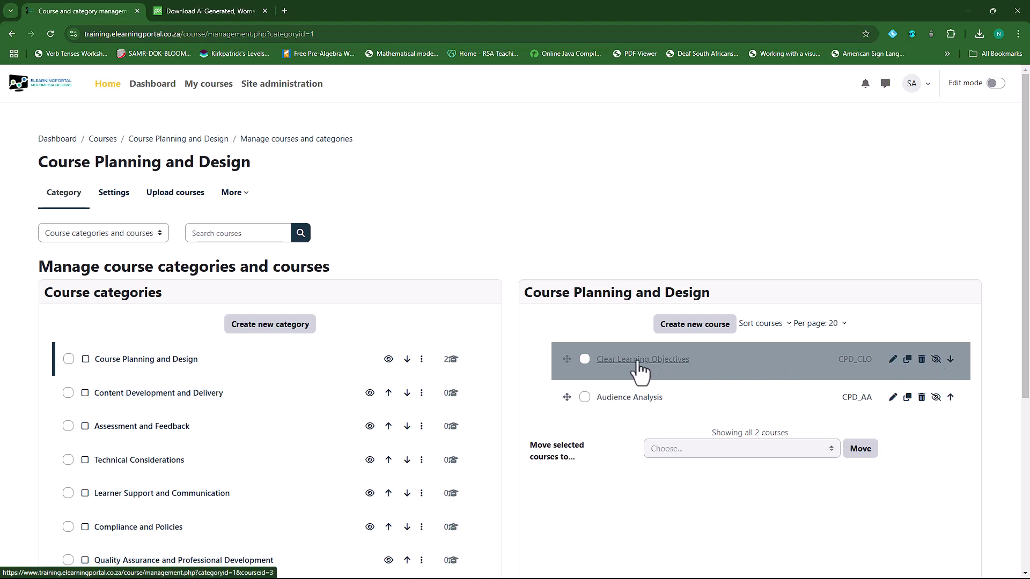
left_click(948, 399)
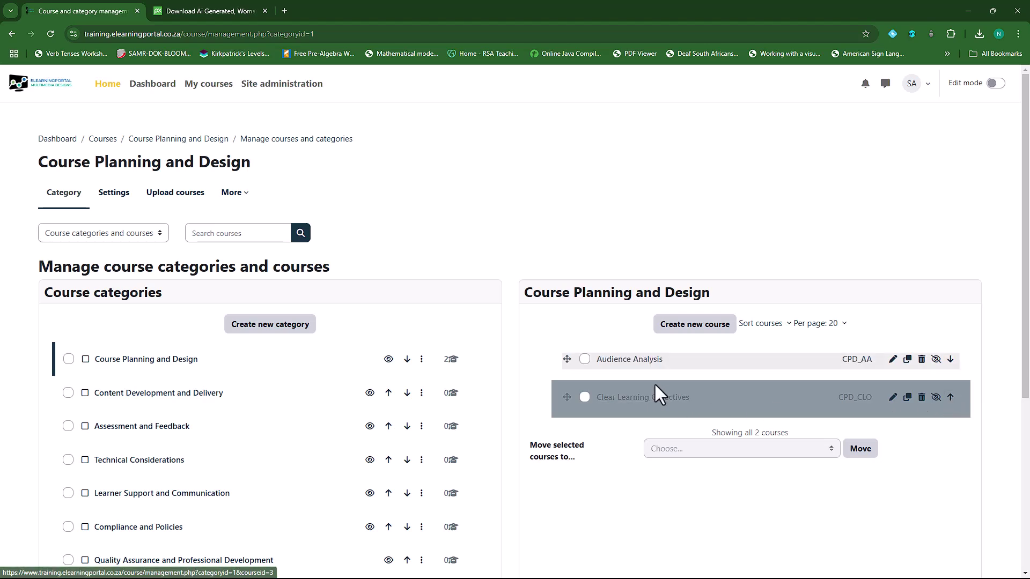
Return to the home page, reopen the Course Planning and Design category and check the course order and summary titles
left_click(107, 85)
scroll(370, 279, "down", 6)
left_click(526, 472)
scroll(725, 483, "down", 1)
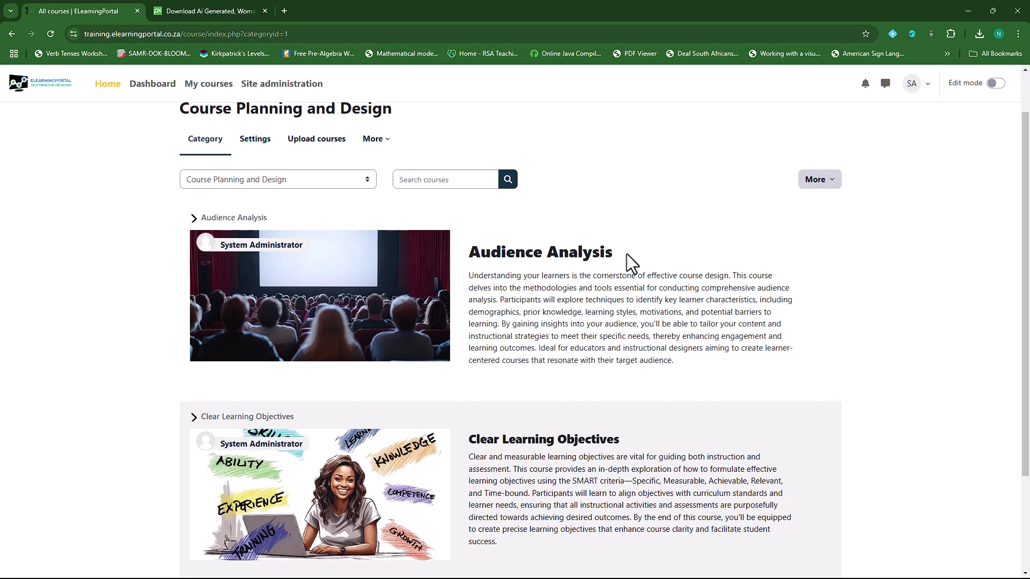
scroll(448, 291, "down", 2)
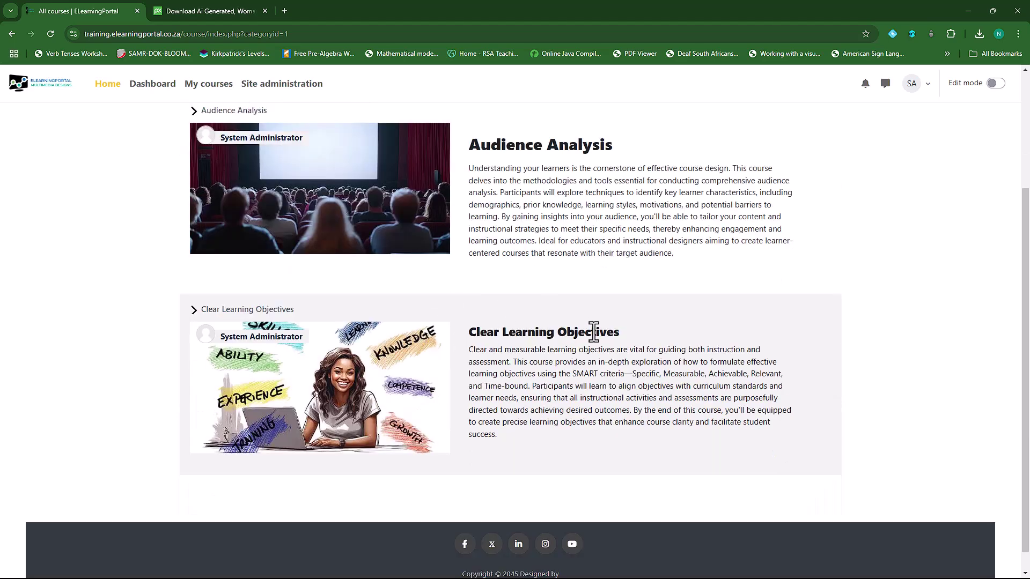
scroll(593, 332, "up", 1)
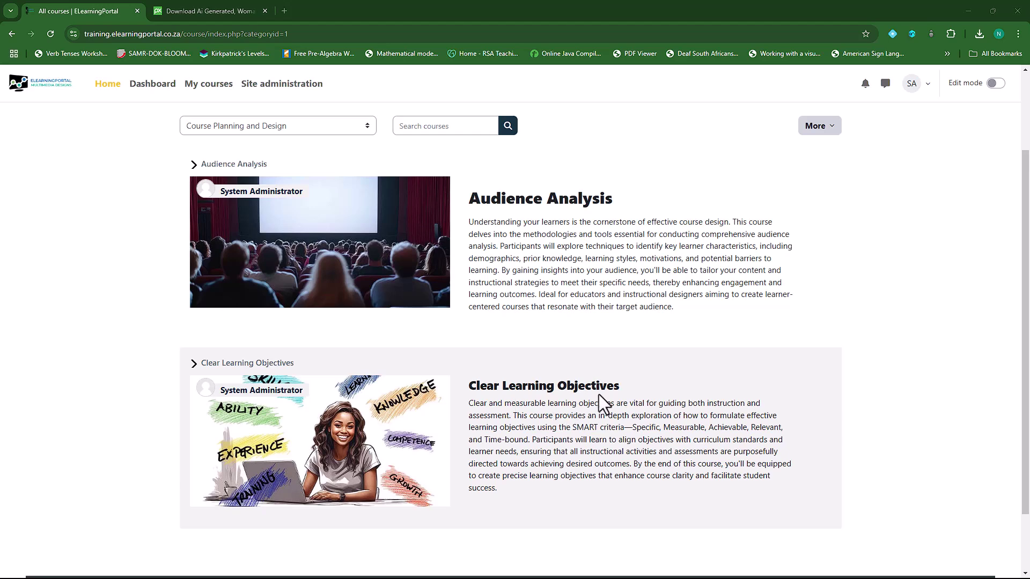
Return to course management for the category and open the settings of the Clear Learning Objectives course for editing
left_click(837, 134)
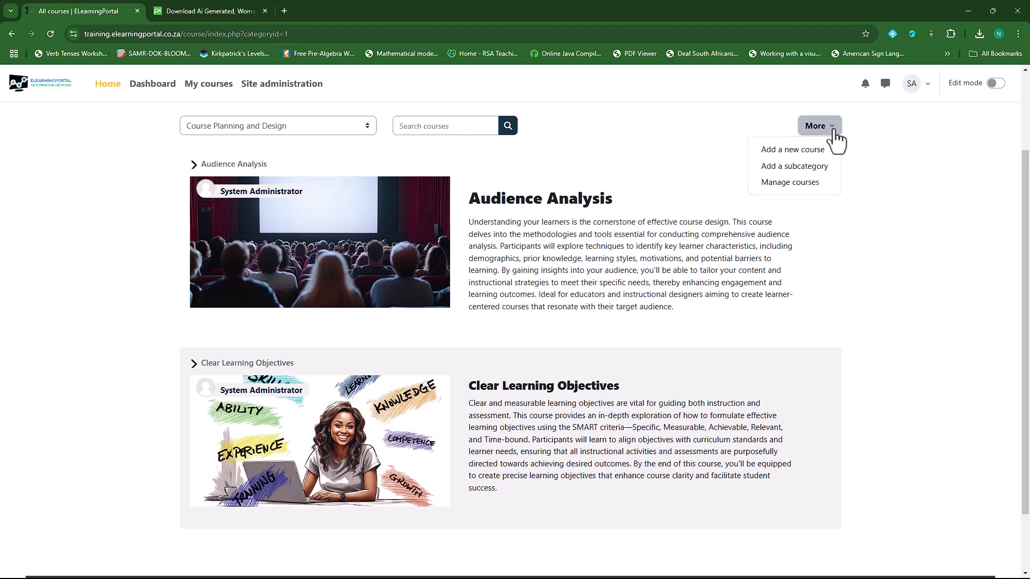
left_click(813, 181)
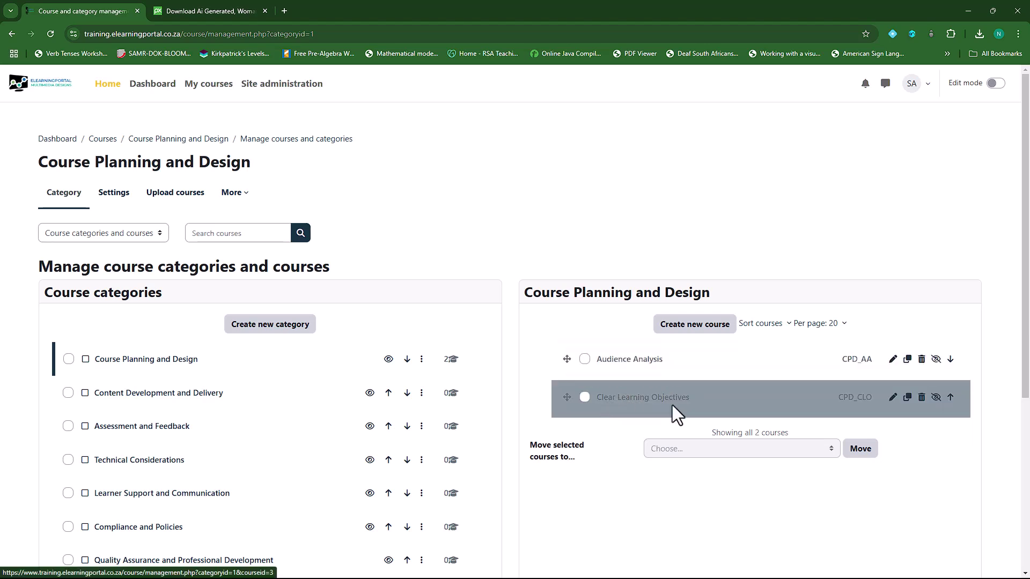
left_click(892, 398)
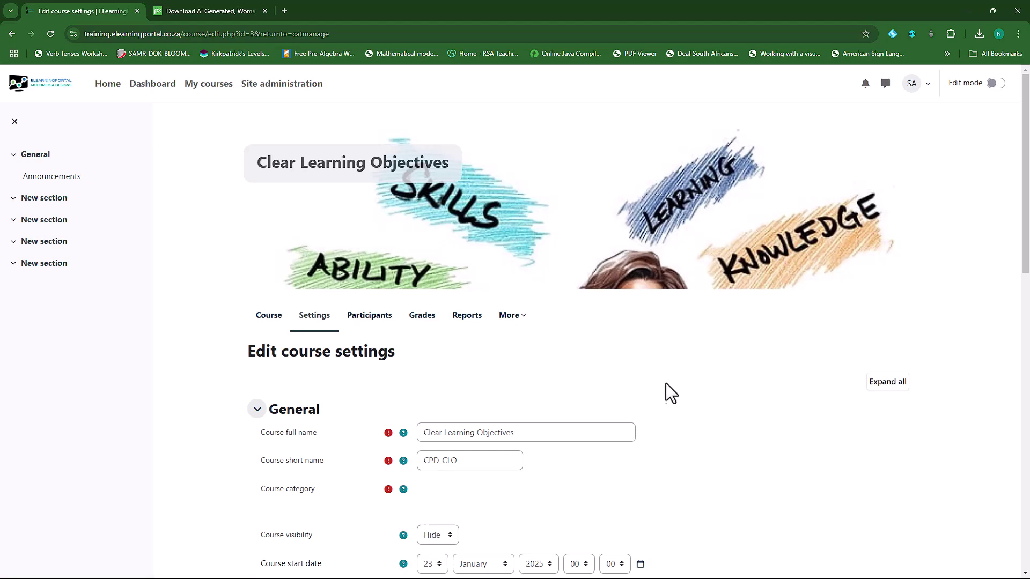
Delete the h4 title line "Clear Learning Objectives" from the course summary's HTML source and return to the normal editor view
scroll(360, 412, "down", 1)
scroll(361, 412, "down", 7)
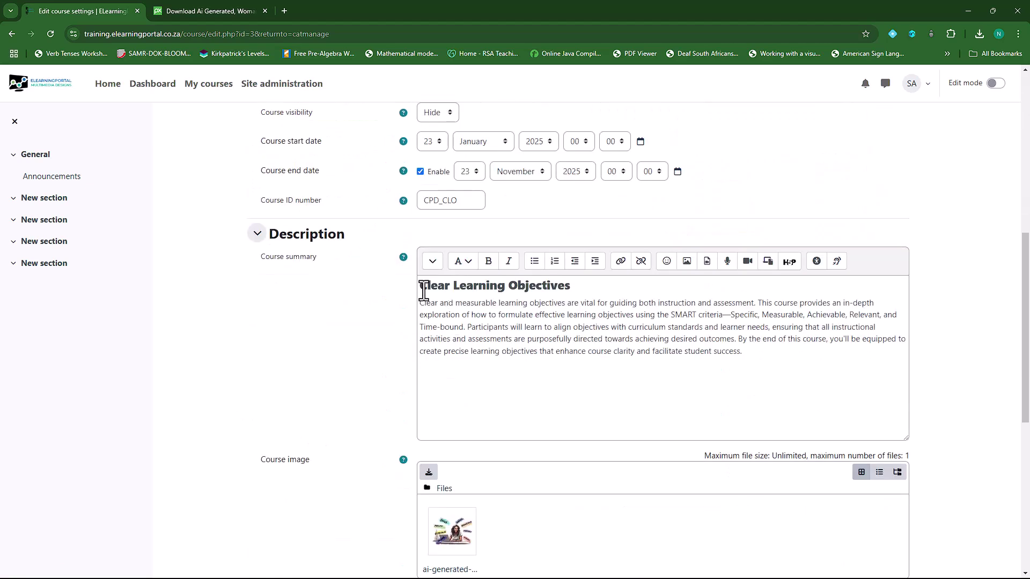
left_click(432, 263)
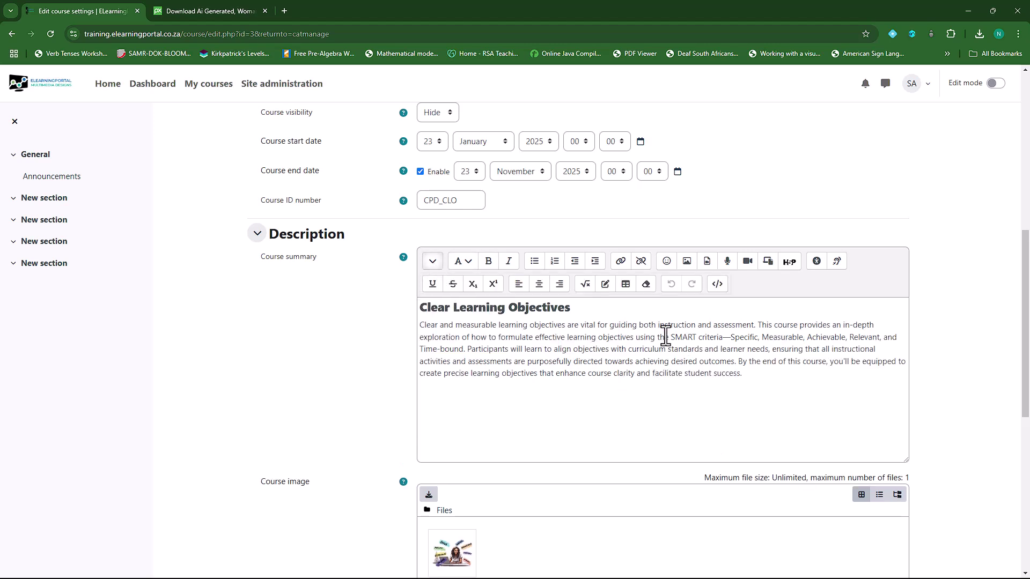
left_click(717, 285)
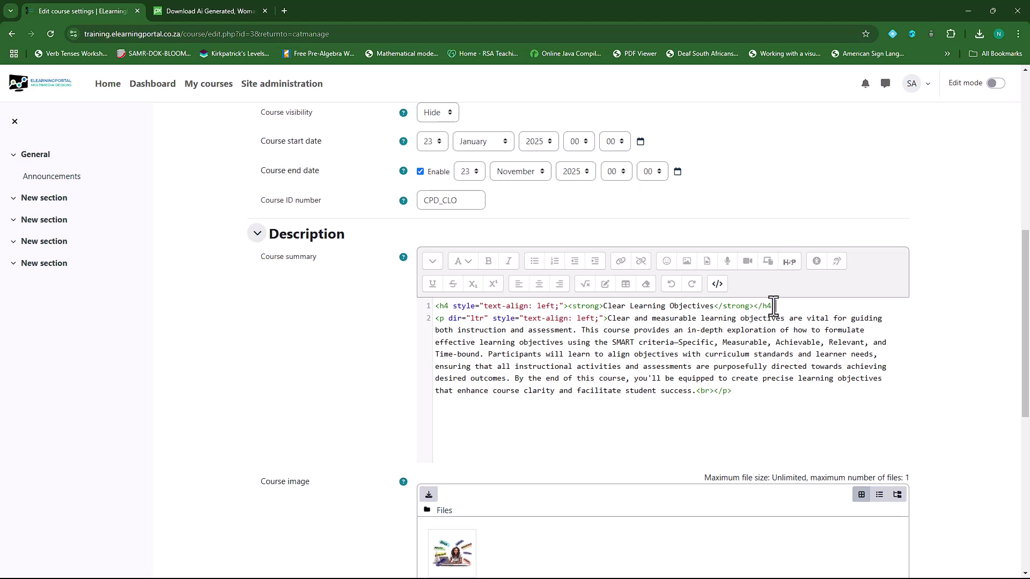
left_click_drag(781, 307, 490, 293)
key("BackSpace")
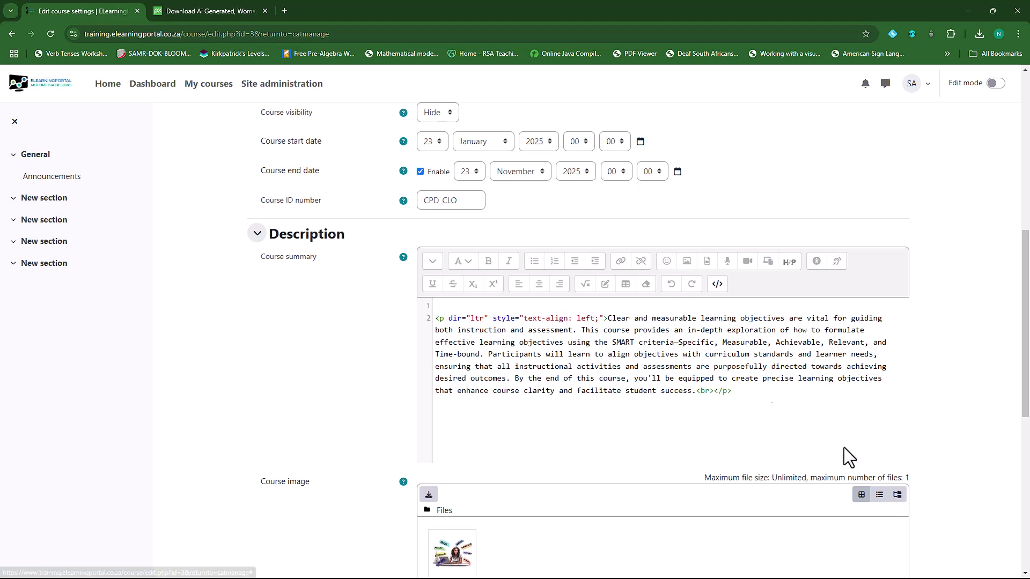
left_click(717, 284)
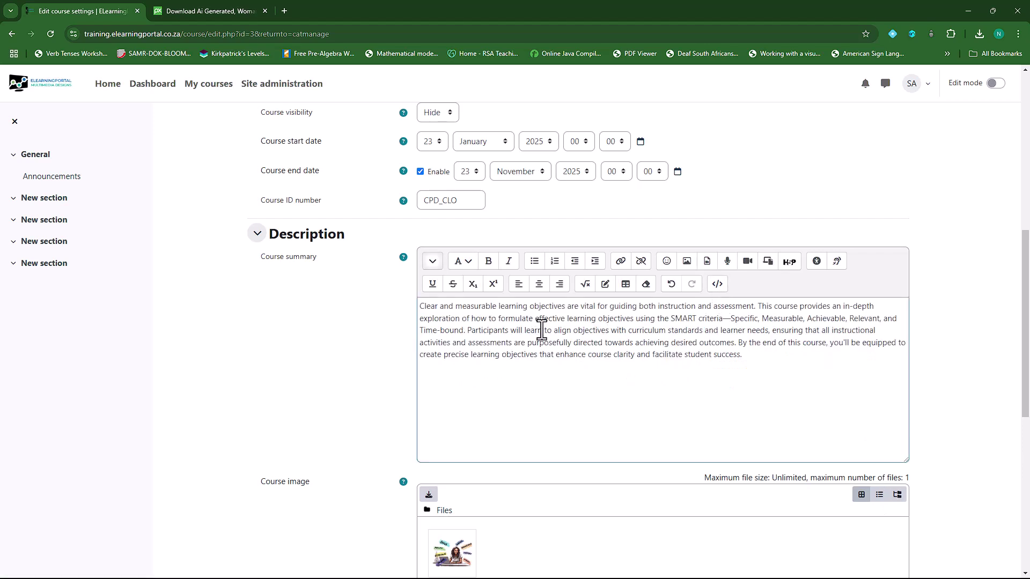
key("Return")
key("Return")
key("BackSpace")
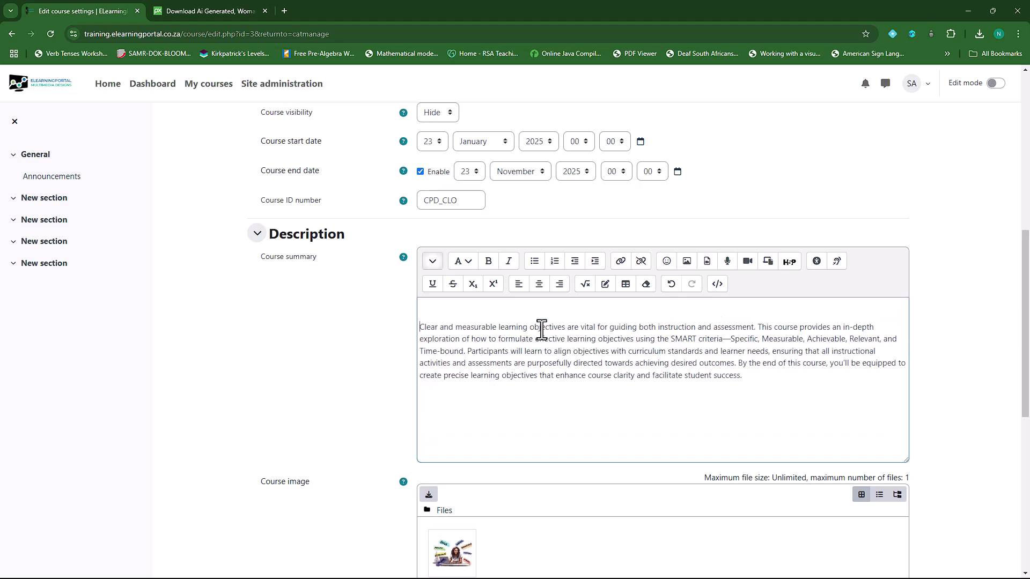
key("BackSpace")
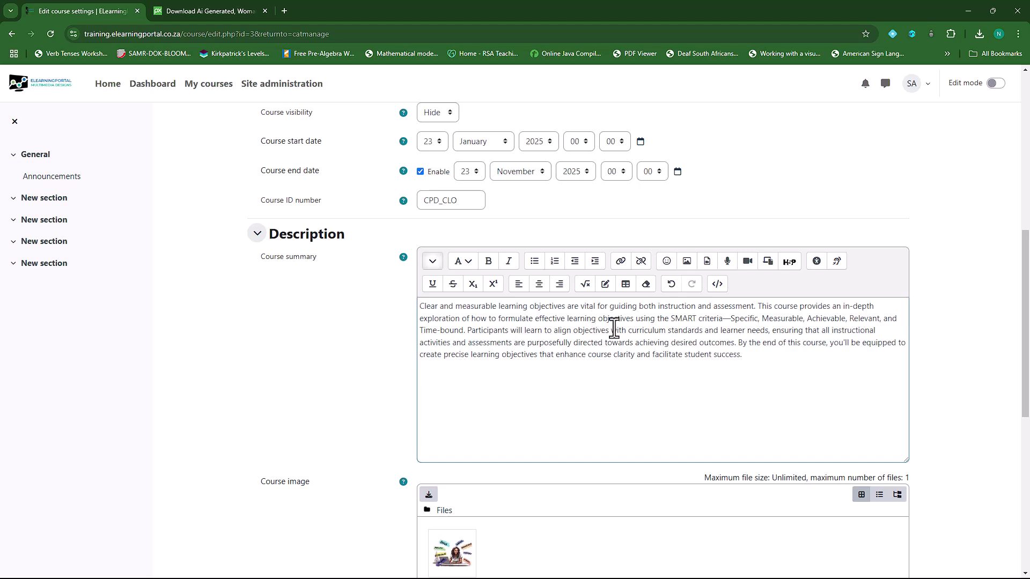
Insert a new line above the summary paragraph and paste the large bold heading "Clear Learning Objectives" there
key("Return")
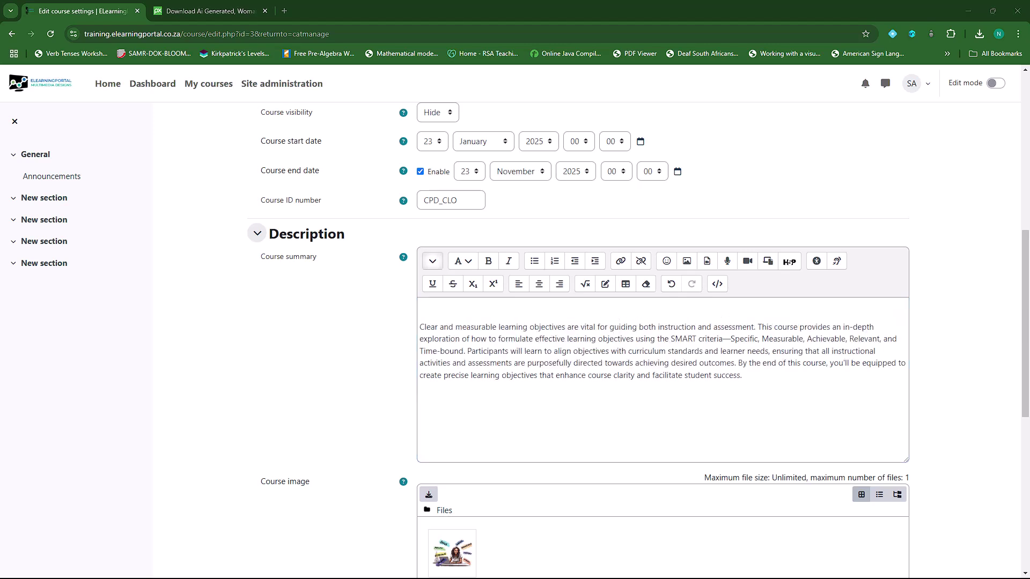
left_click(478, 310)
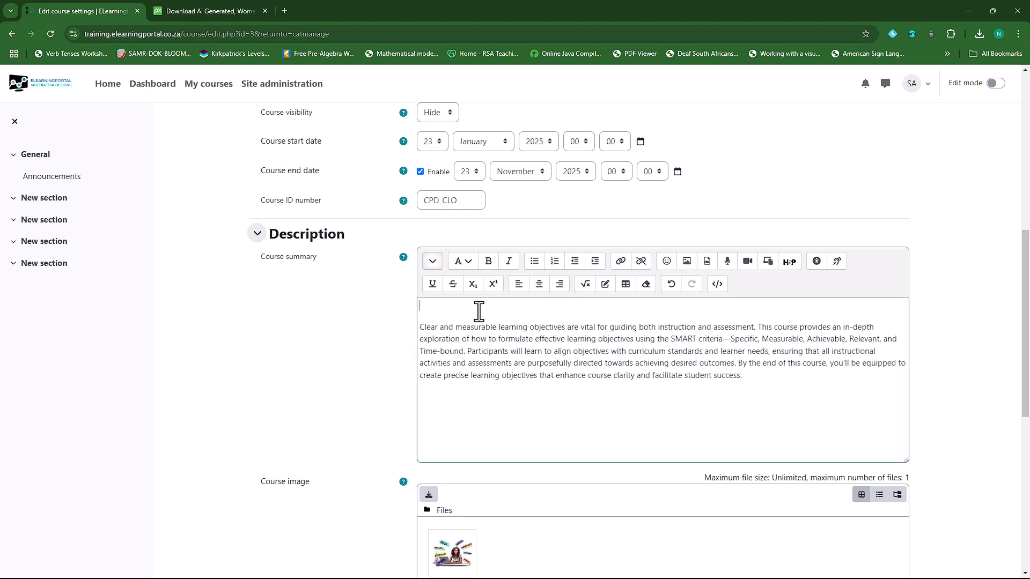
type("v")
type("Clear Learning Objectives")
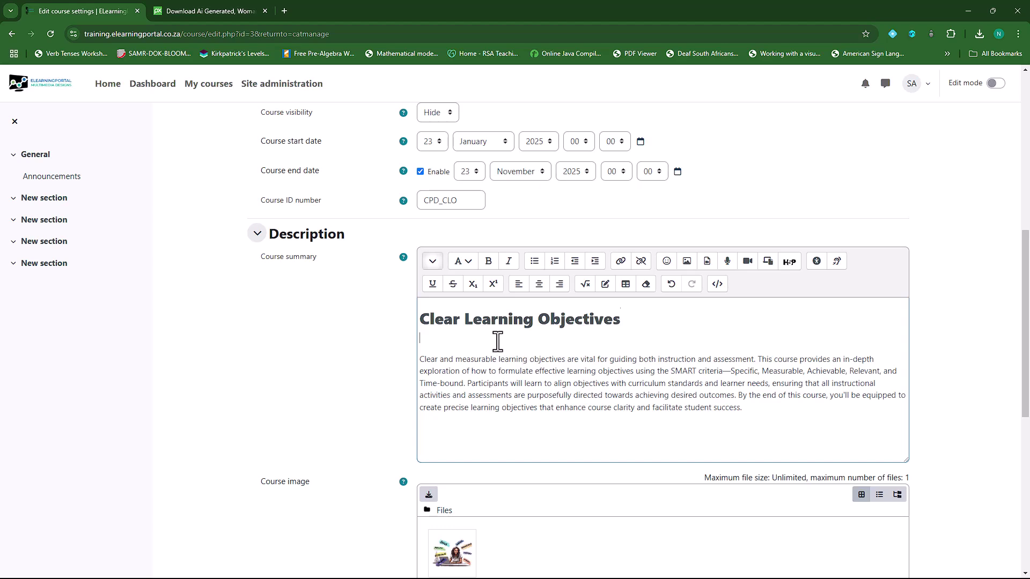
Save the Clear Learning Objectives course settings, and check the course summaries in the Course Planning and Design category from the home page
scroll(394, 386, "down", 8)
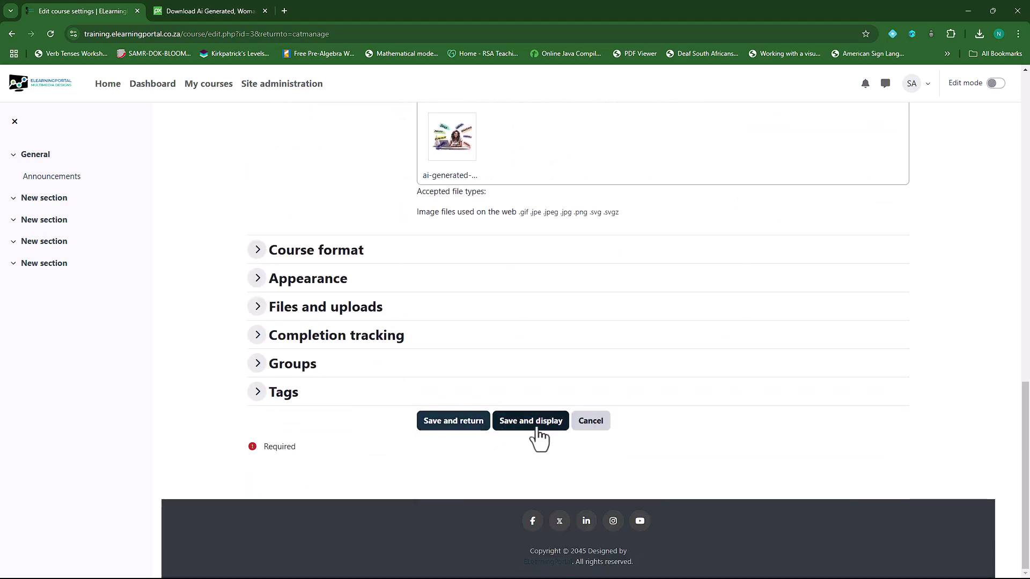
left_click(474, 424)
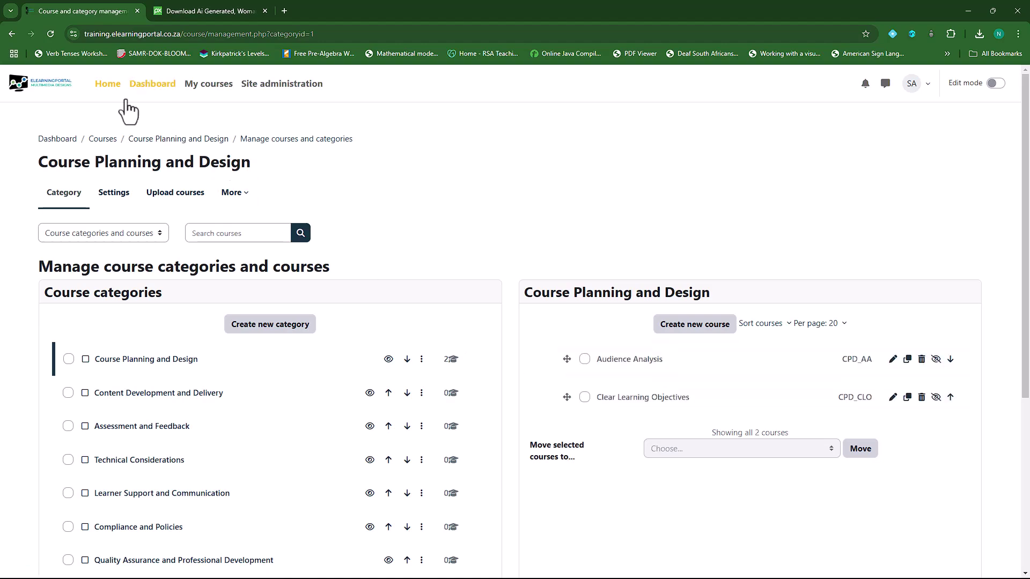
left_click(108, 86)
scroll(498, 452, "down", 7)
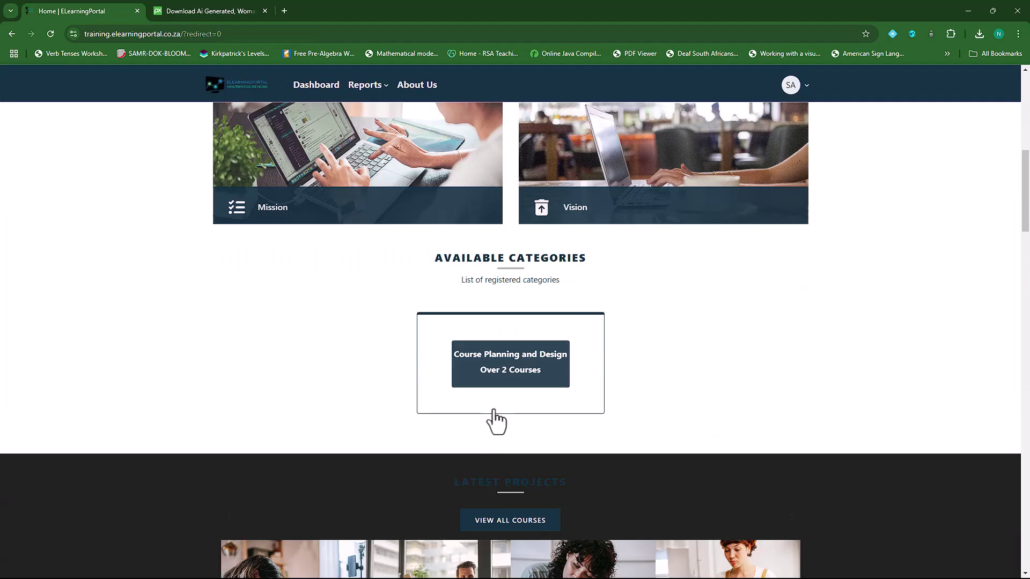
left_click(503, 372)
scroll(558, 351, "down", 2)
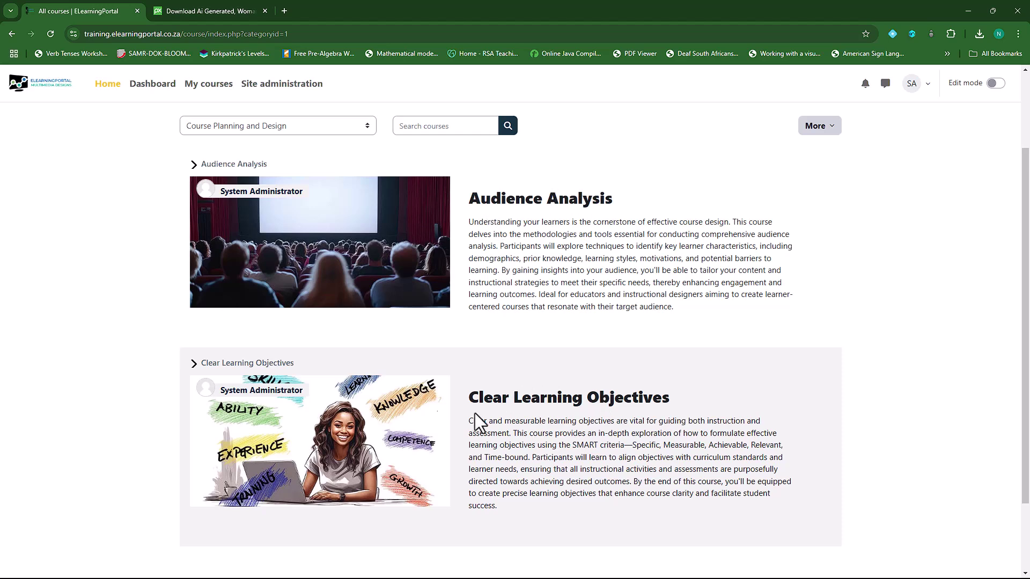
scroll(681, 424, "down", 2)
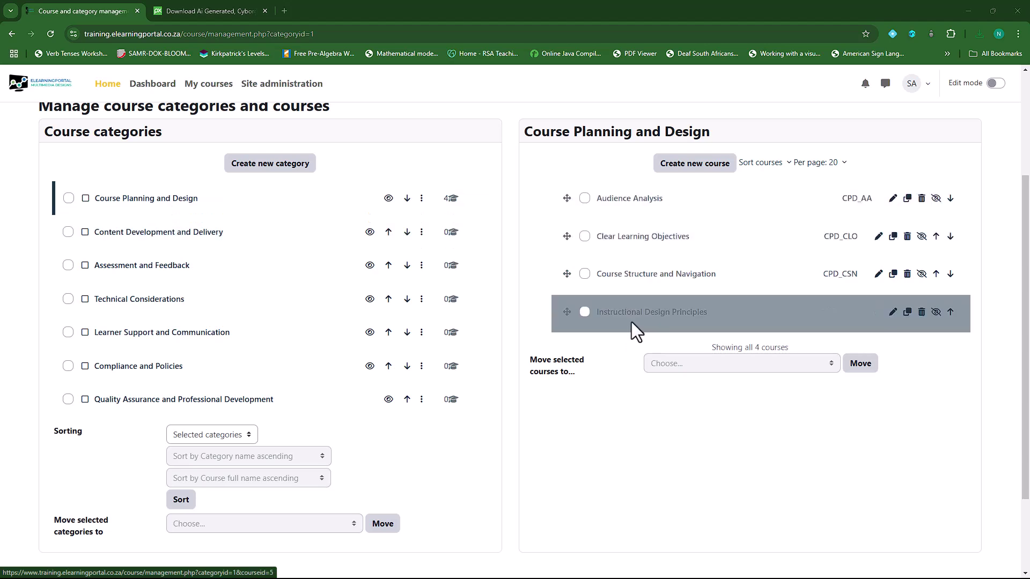
Open the home page in a separate browser tab and review all courses listed in the Course Planning and Design category
right_click(105, 90)
left_click(119, 98)
left_click(191, 10)
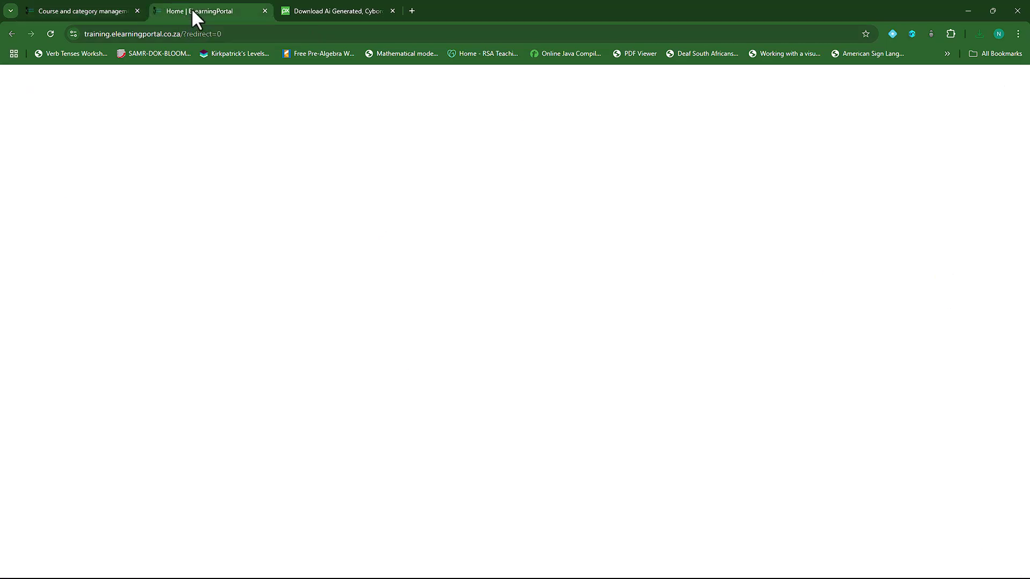
scroll(389, 343, "down", 8)
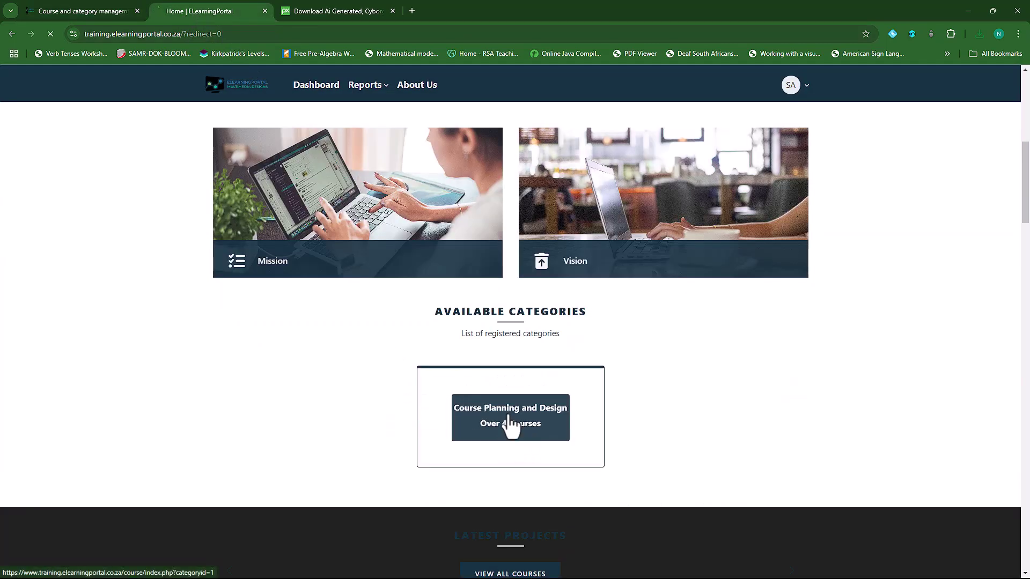
left_click(506, 424)
scroll(643, 387, "down", 2)
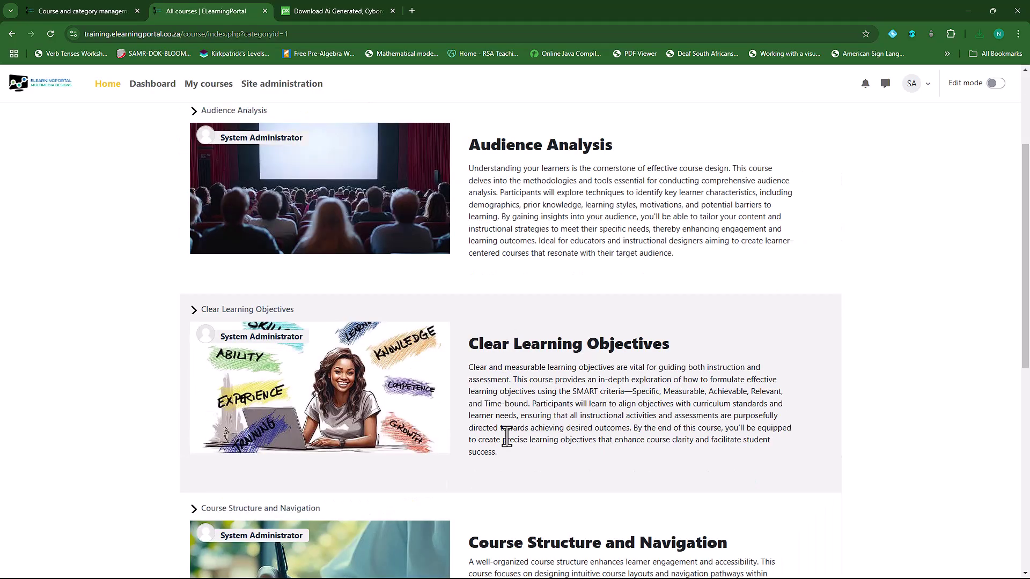
scroll(506, 437, "down", 8)
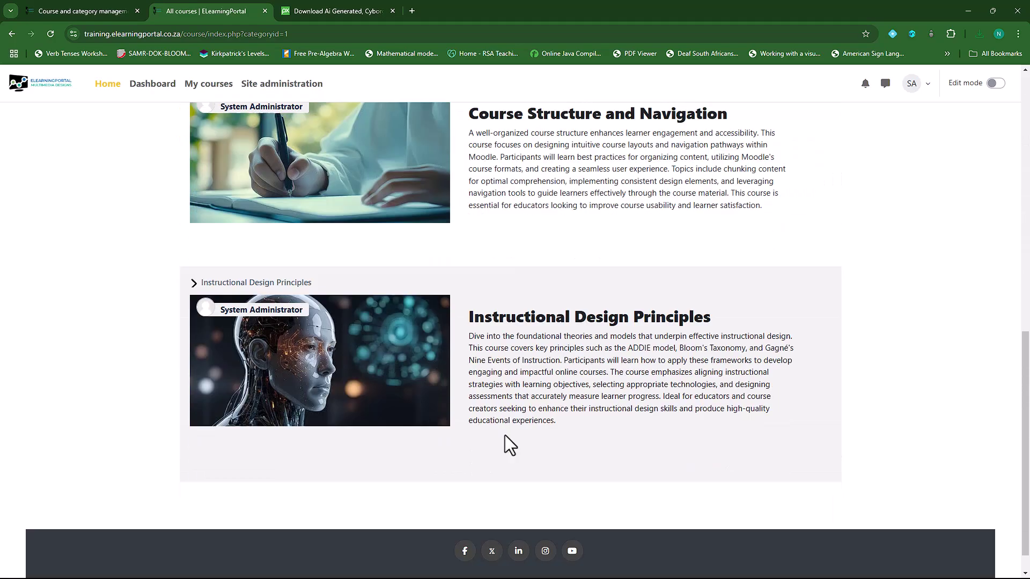
scroll(504, 435, "up", 11)
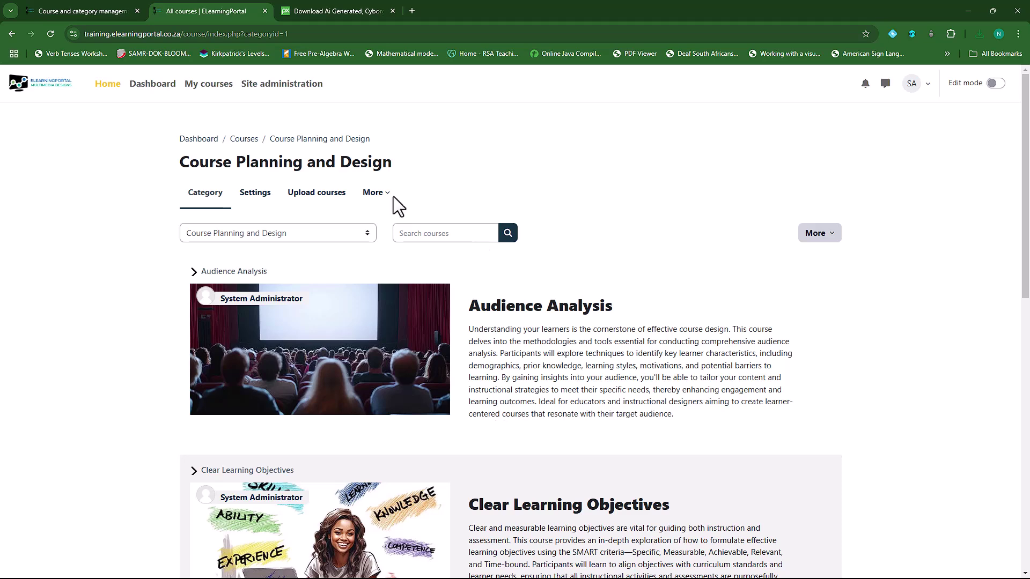
Make Audience Analysis, Clear Learning Objectives, Course Structure and Navigation, and Instructional Design Principles visible in course management
left_click(99, 10)
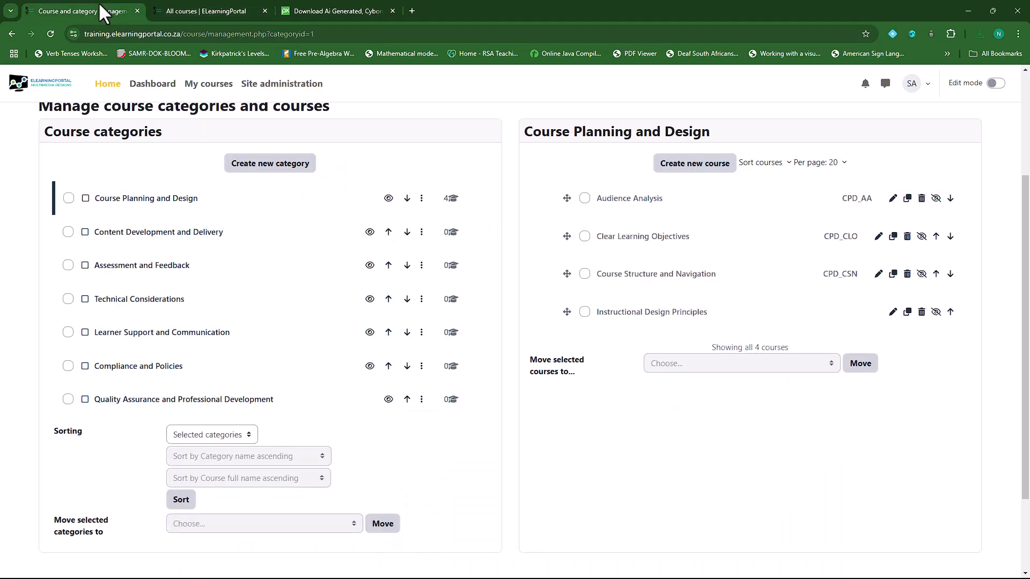
left_click(935, 198)
left_click(922, 237)
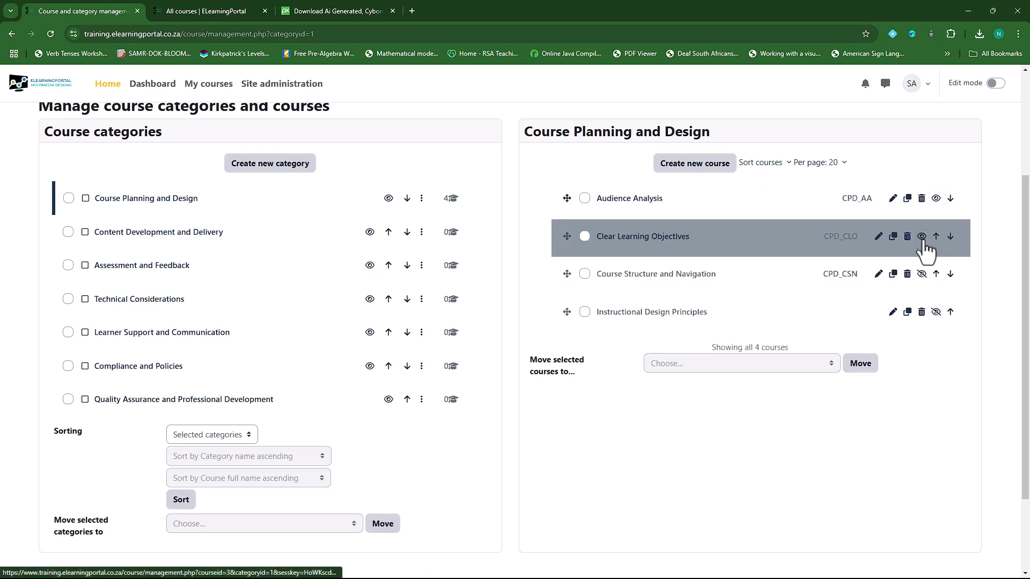
left_click(922, 274)
left_click(935, 312)
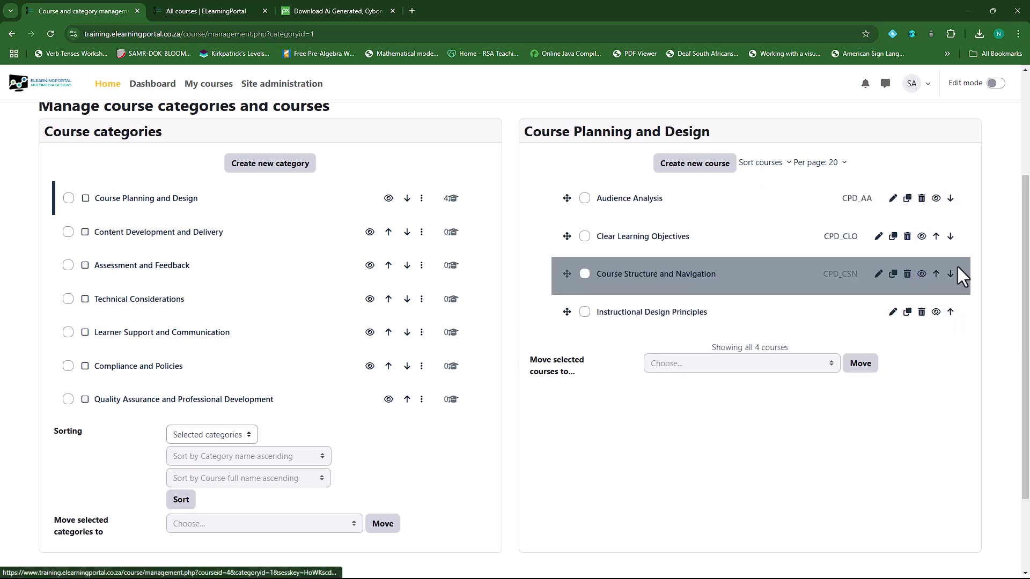
Reload the category page, return to the home page and examine the course entries in the Available Courses section
left_click(220, 5)
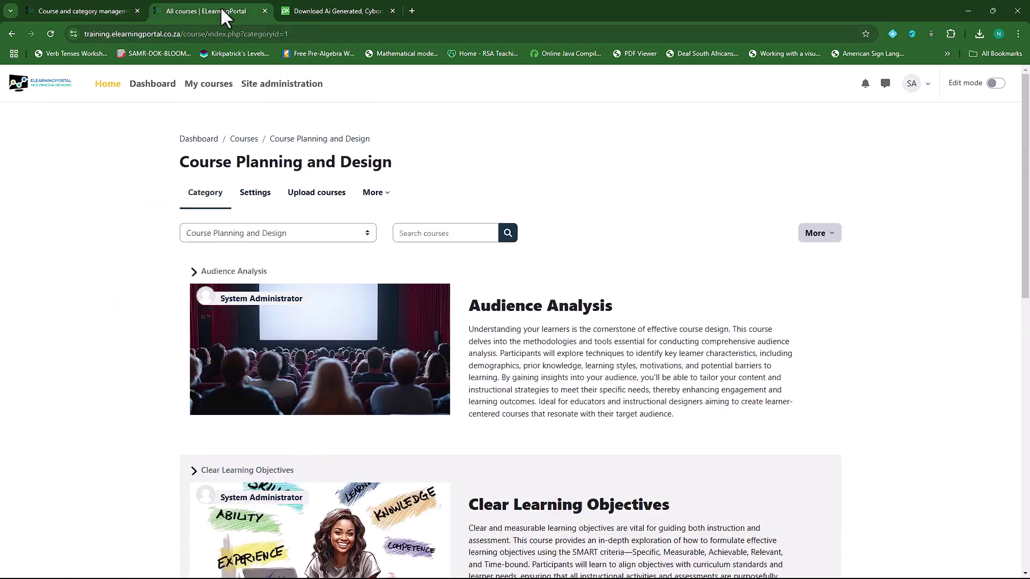
left_click(49, 34)
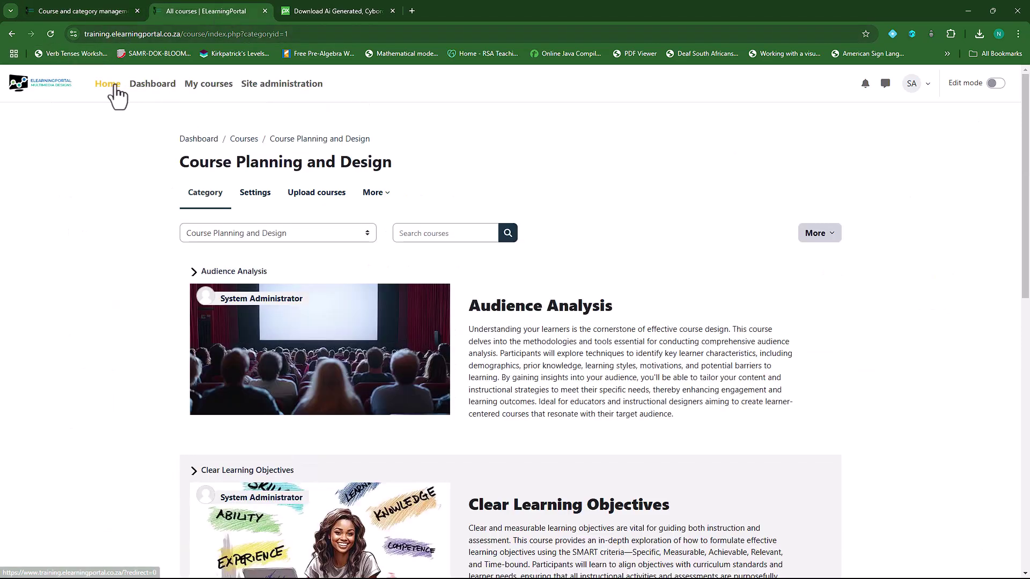
scroll(448, 391, "down", 8)
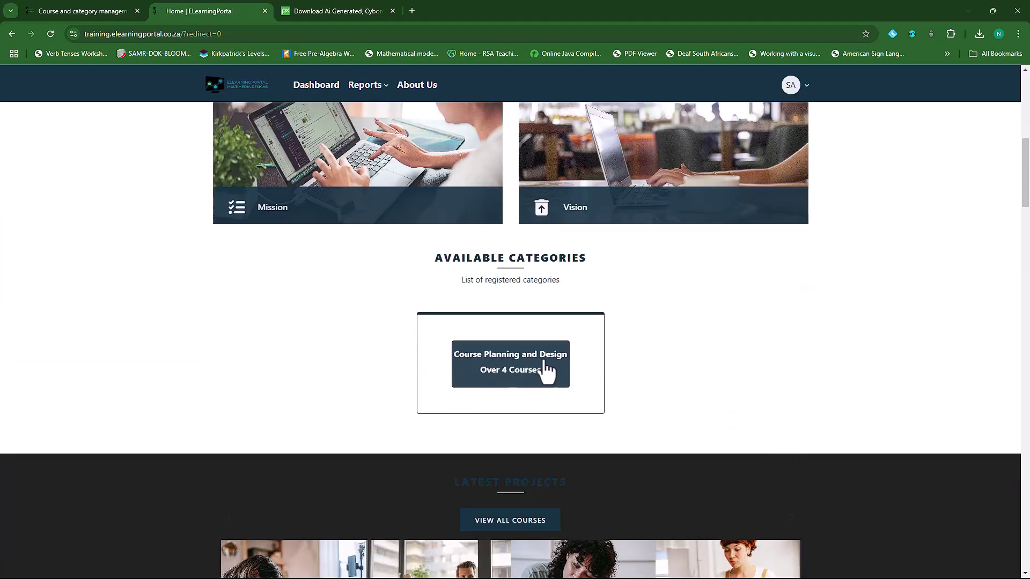
scroll(203, 304, "down", 8)
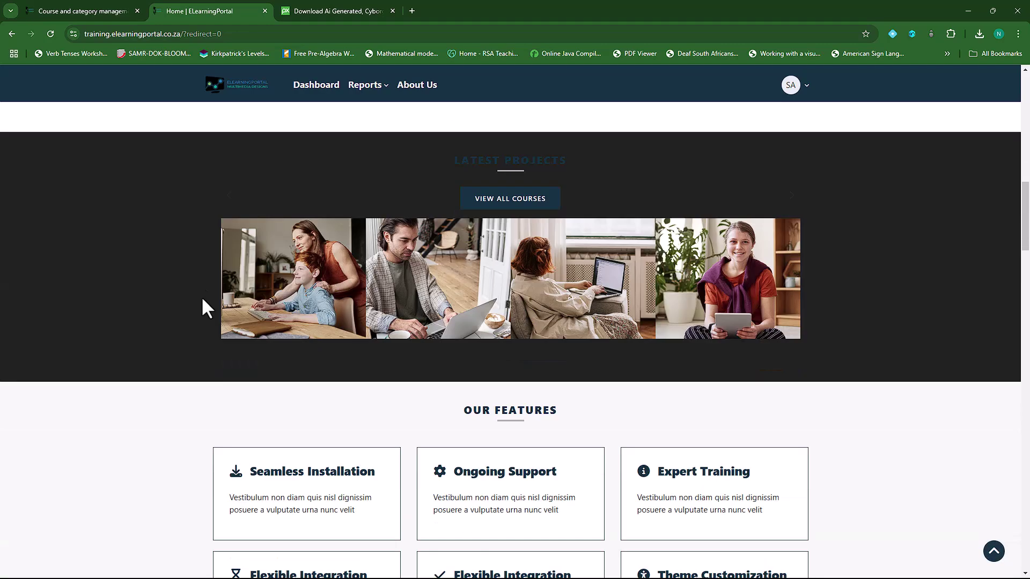
scroll(202, 298, "down", 7)
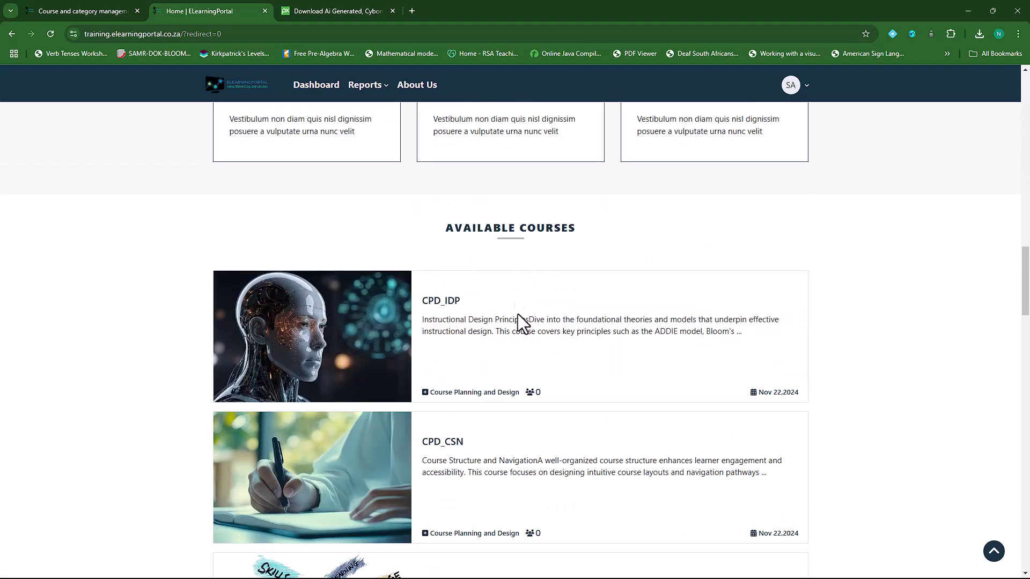
scroll(535, 368, "down", 2)
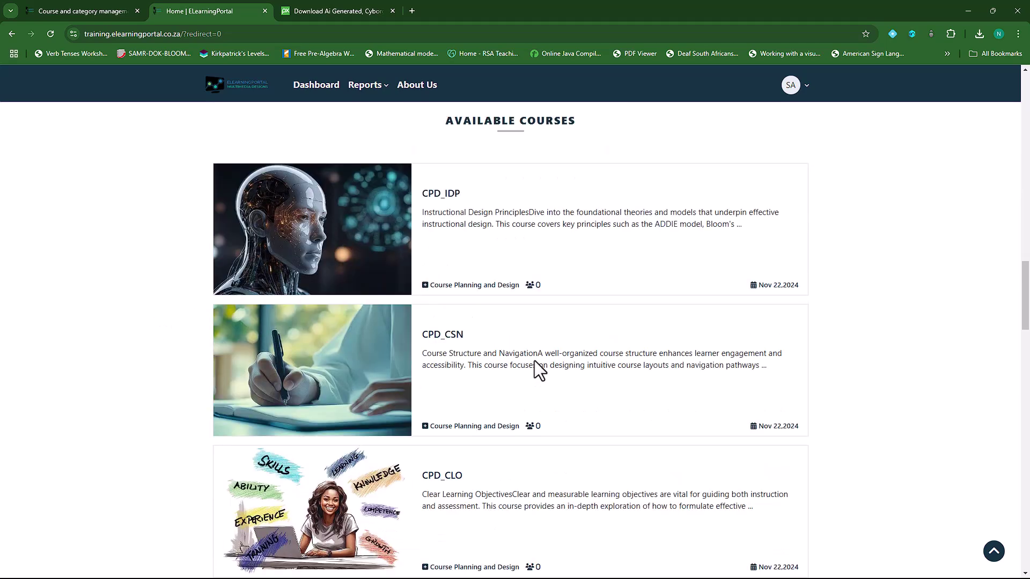
scroll(561, 388, "down", 2)
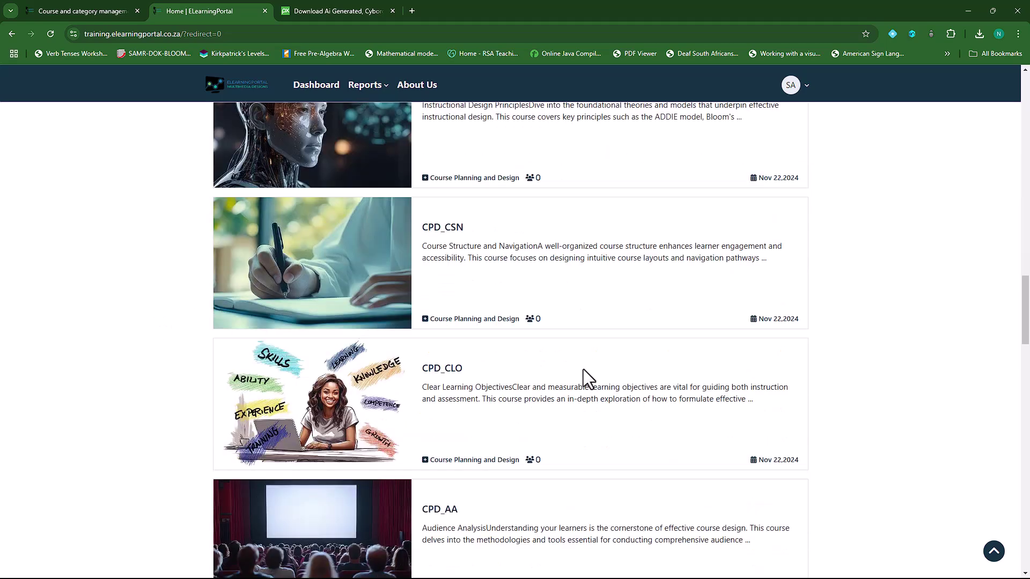
scroll(587, 374, "down", 3)
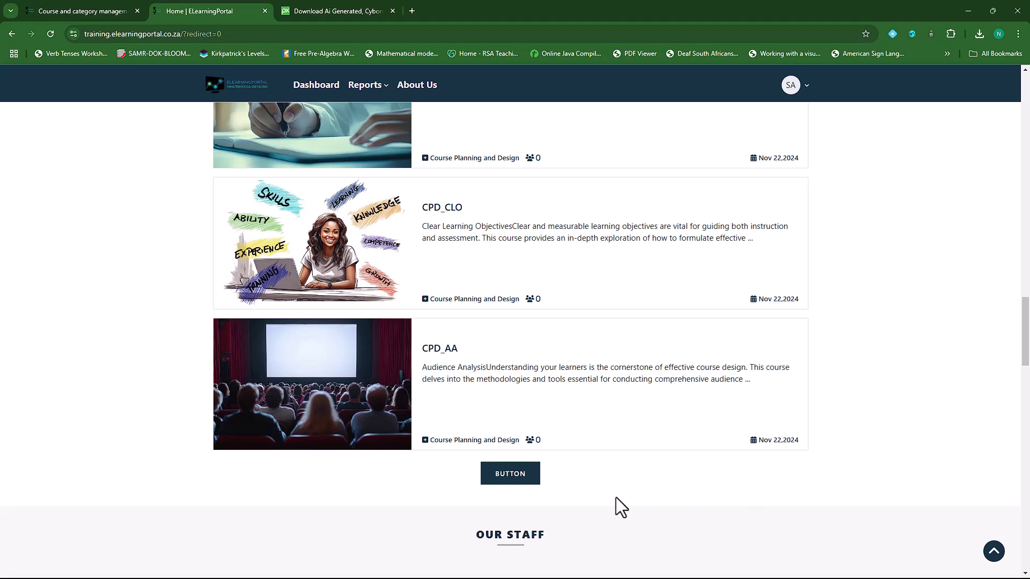
Check where the link below the Available Courses list leads, return to the home page and review its course entries again
left_click(523, 486)
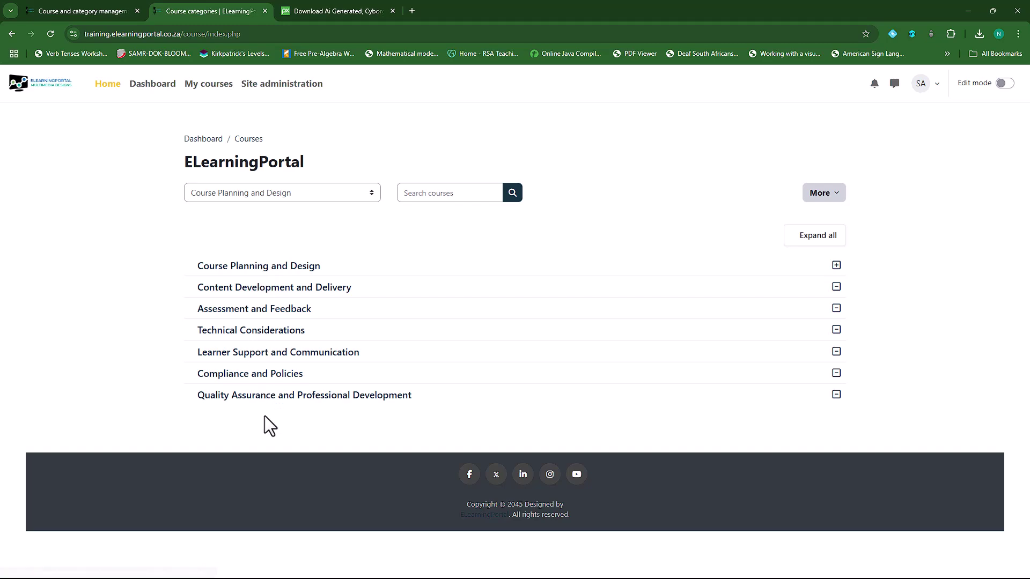
left_click(11, 34)
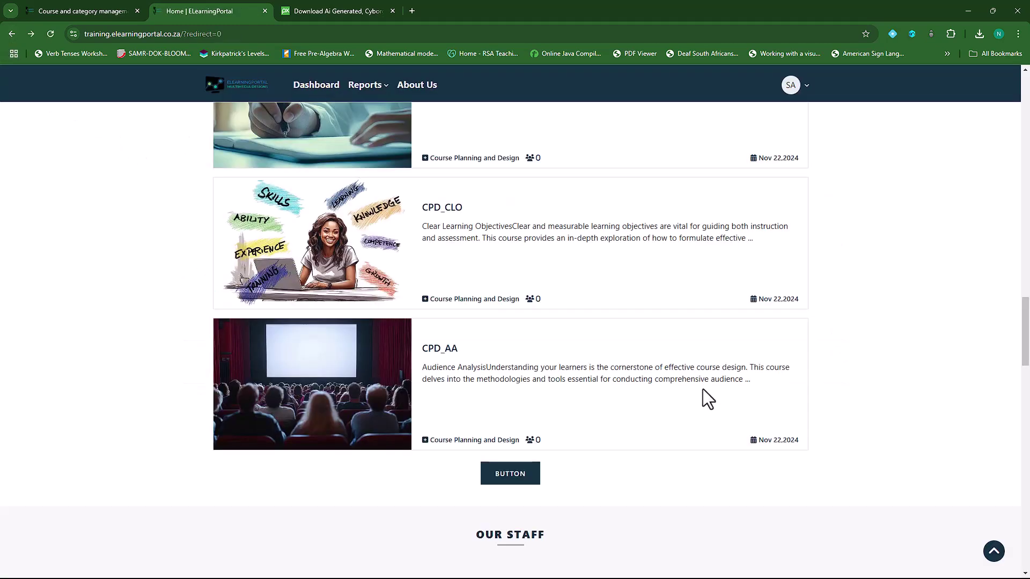
scroll(704, 393, "up", 7)
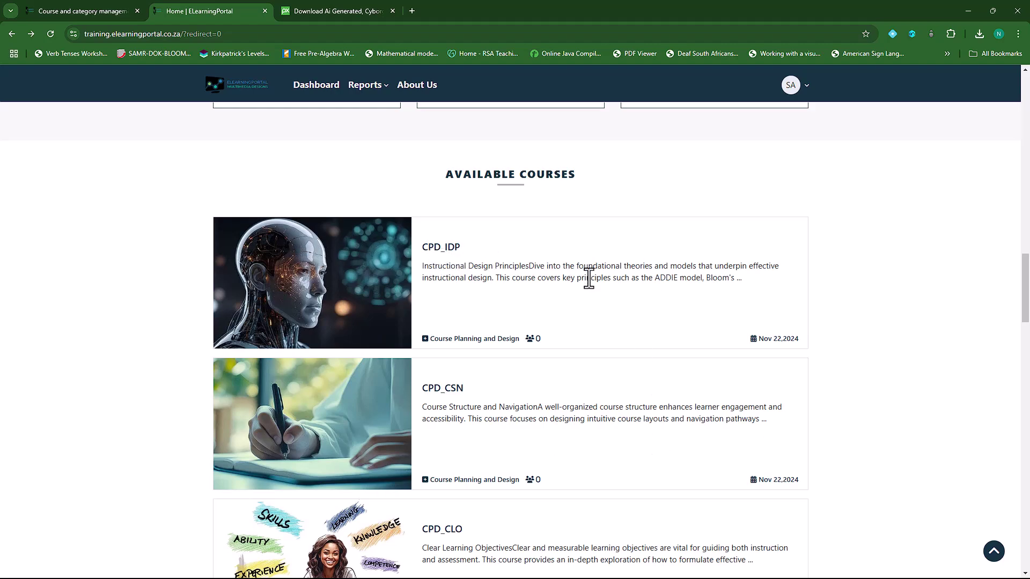
scroll(592, 344, "down", 6)
scroll(573, 371, "up", 2)
scroll(574, 371, "up", 15)
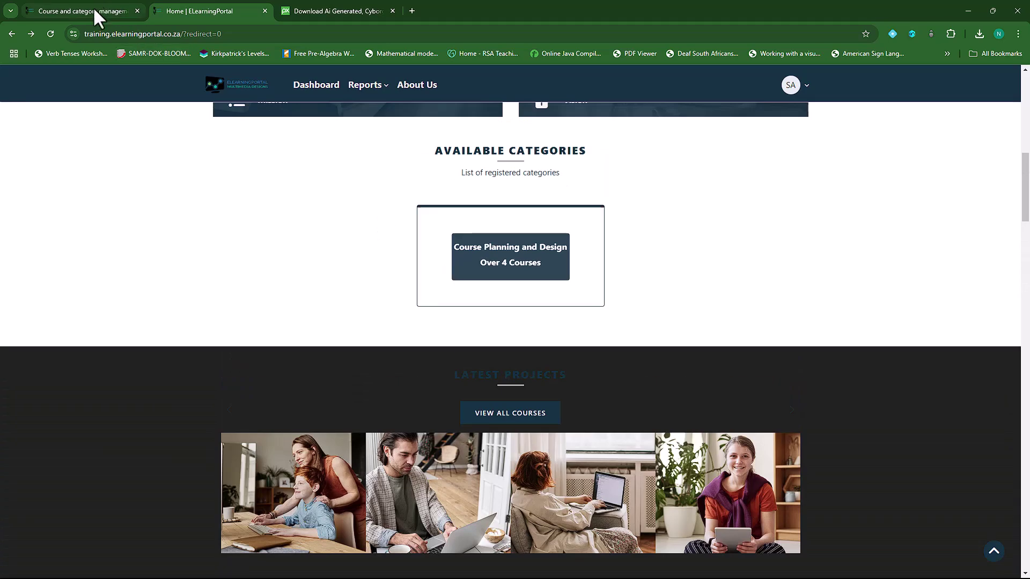
Open the Almondb theme's settings from site administration and display its list of home page block settings
left_click(98, 9)
left_click(292, 88)
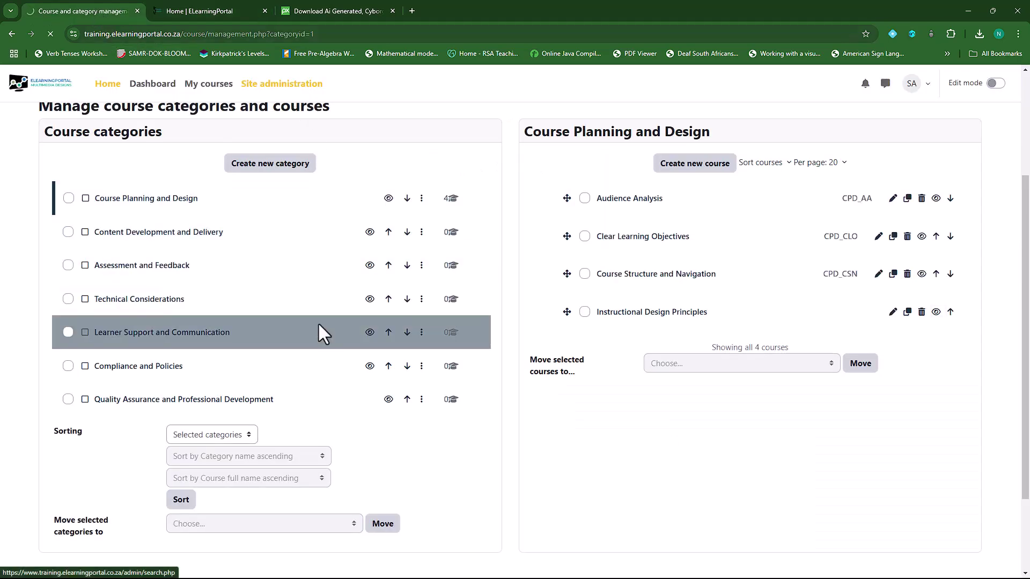
left_click(303, 203)
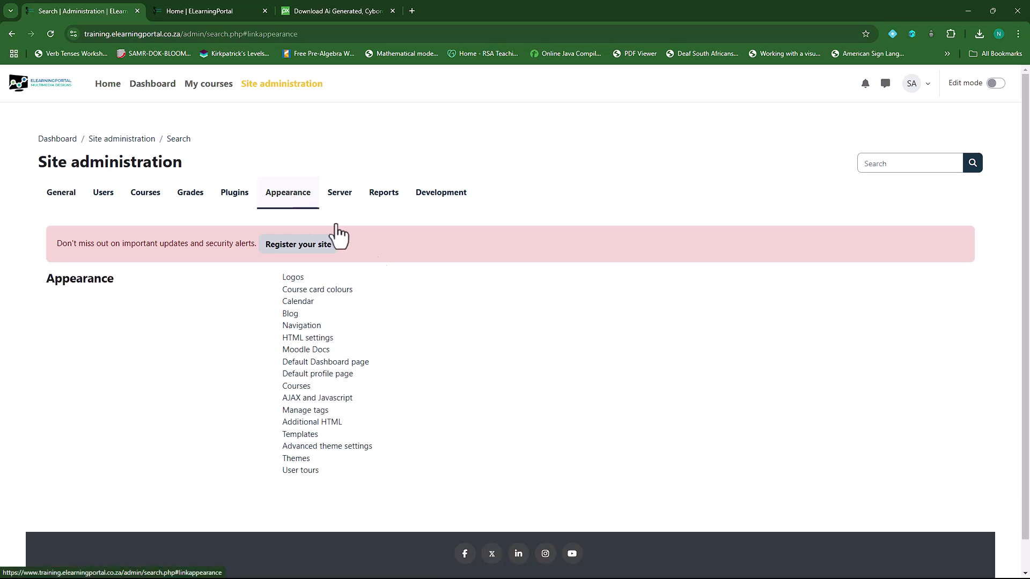
scroll(384, 418, "down", 1)
left_click(298, 426)
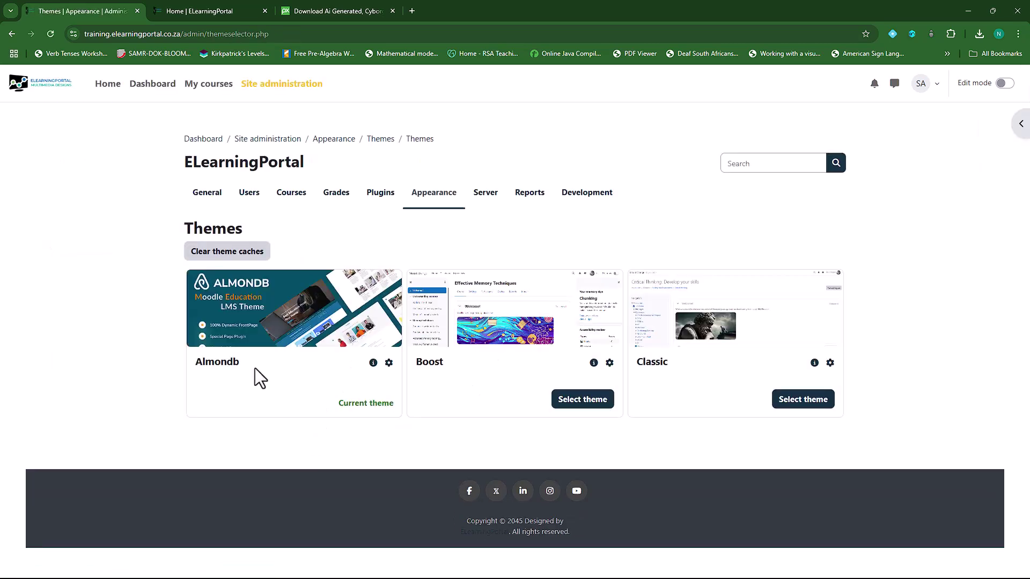
left_click(387, 363)
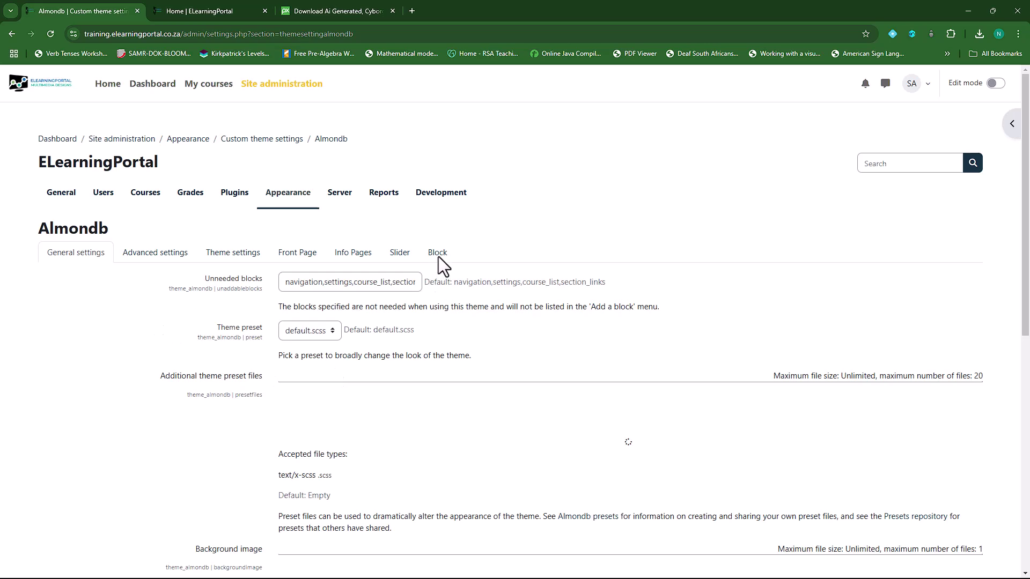
left_click(439, 253)
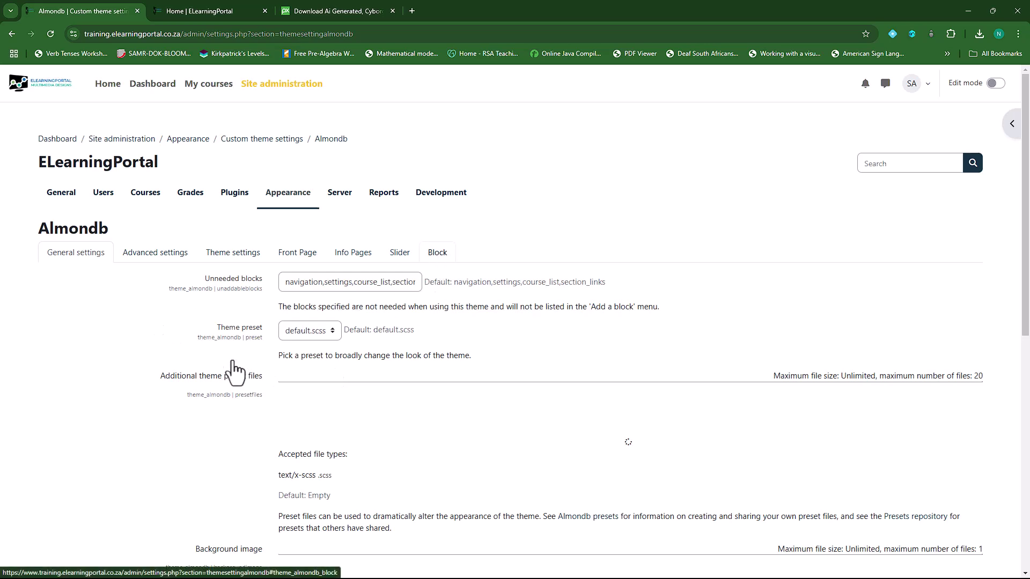
scroll(185, 375, "down", 3)
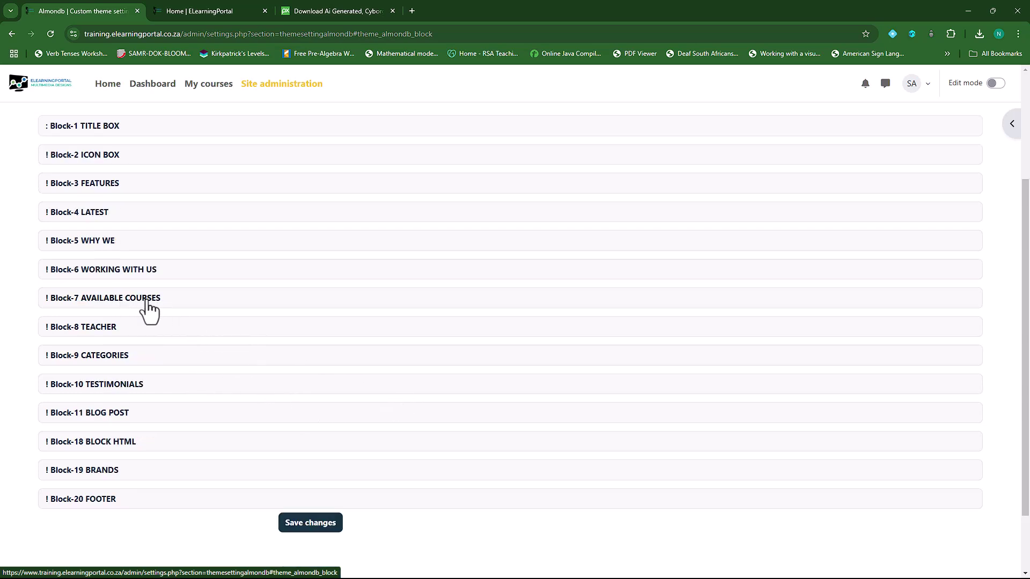
Check the Available Courses section on the home page to identify the matching theme block
left_click(207, 12)
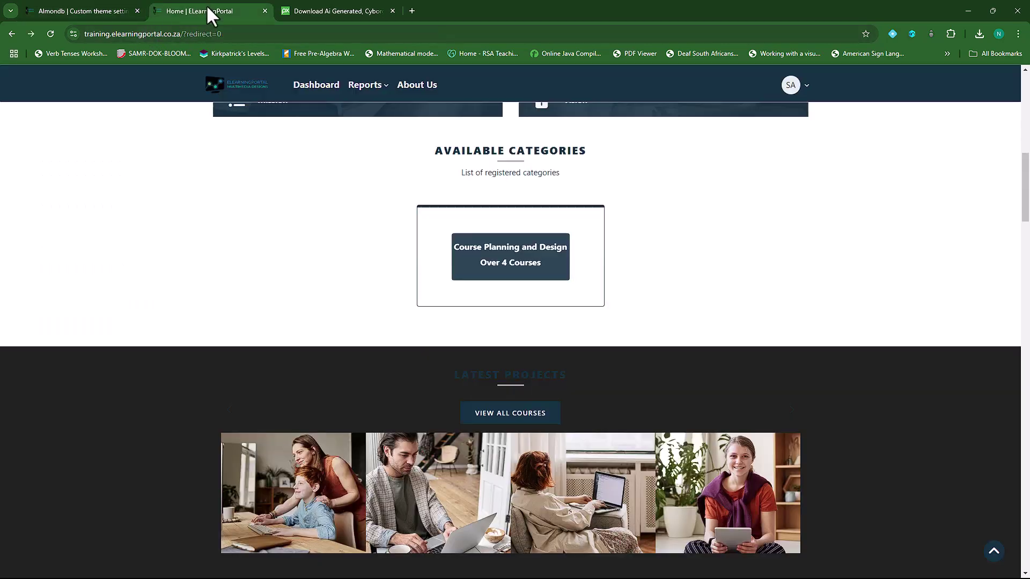
scroll(365, 320, "down", 7)
scroll(365, 319, "down", 5)
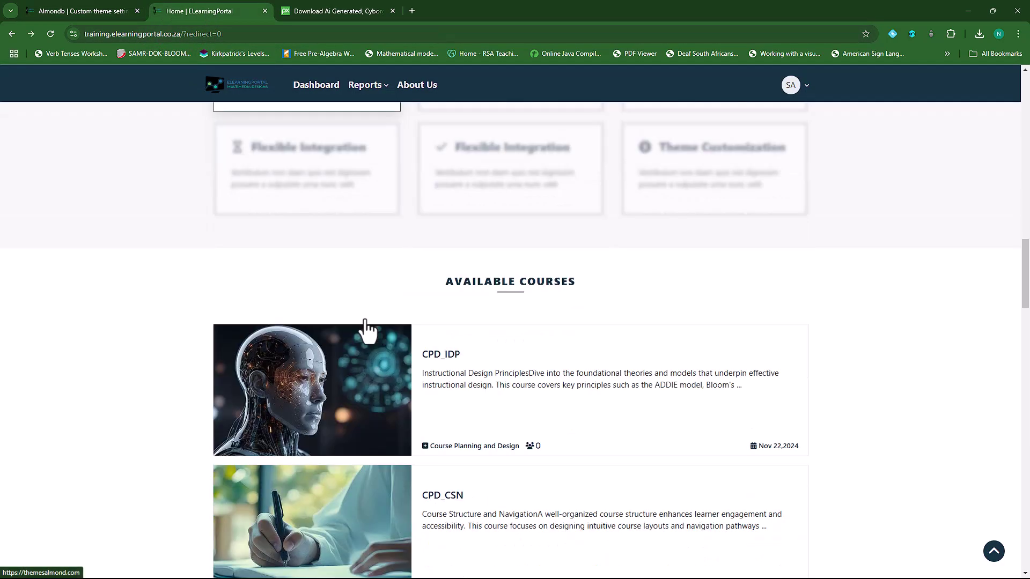
Return to the Almondb block settings and expand the Block-7 Available Courses options
left_click(97, 12)
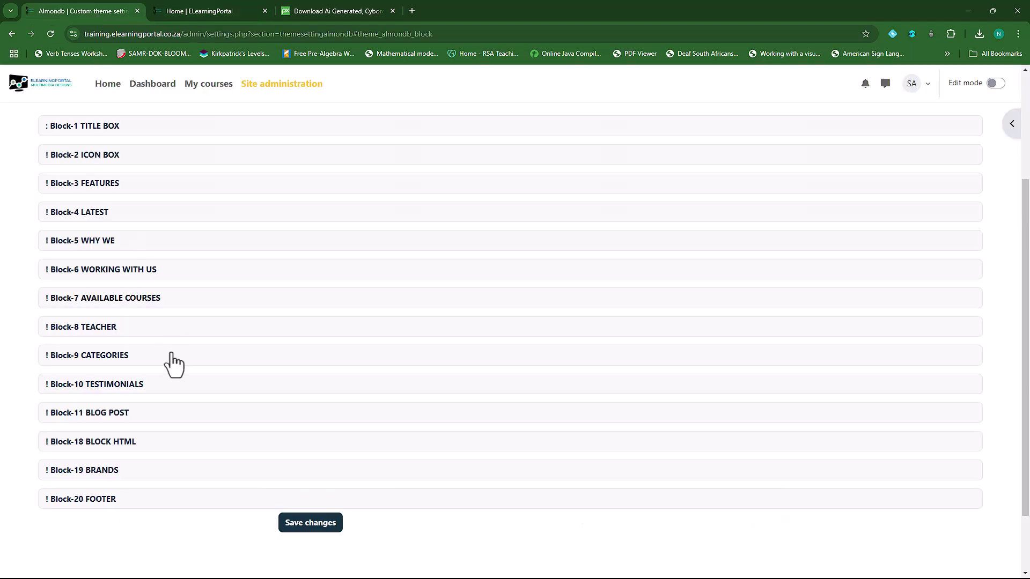
left_click(118, 300)
scroll(261, 320, "down", 2)
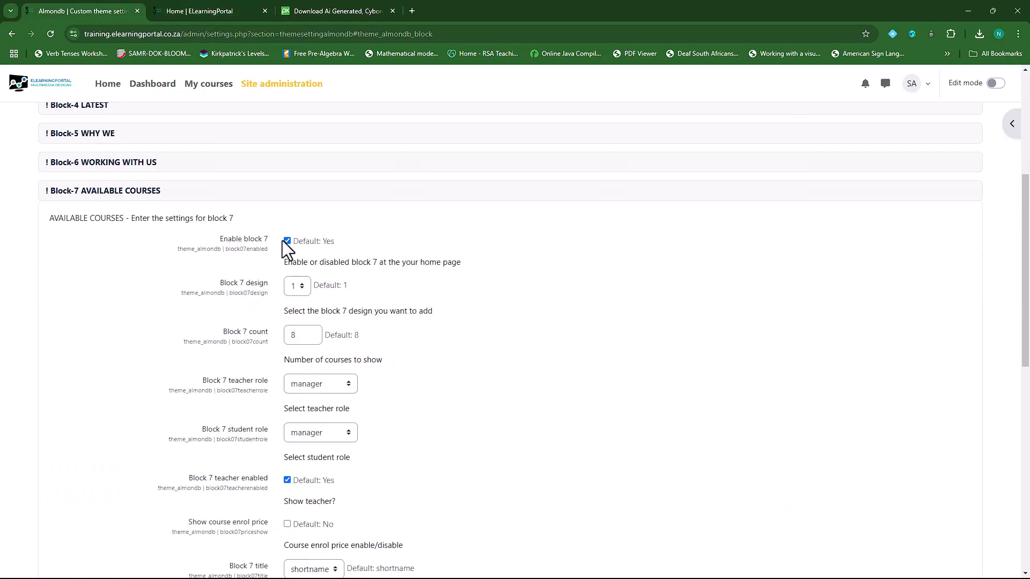
Set the Block 7 design to 2 and save the theme settings
left_click(303, 288)
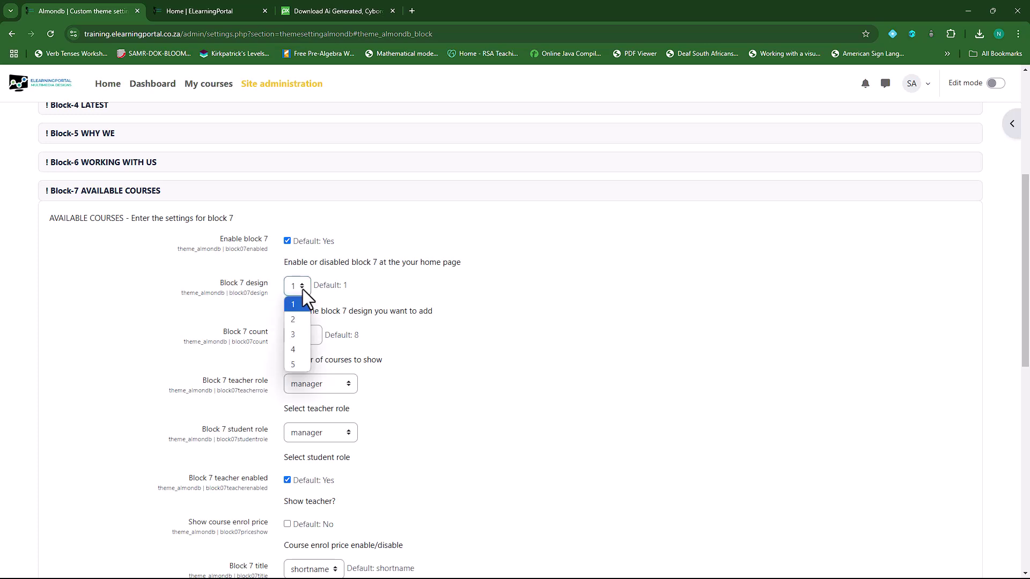
left_click(299, 320)
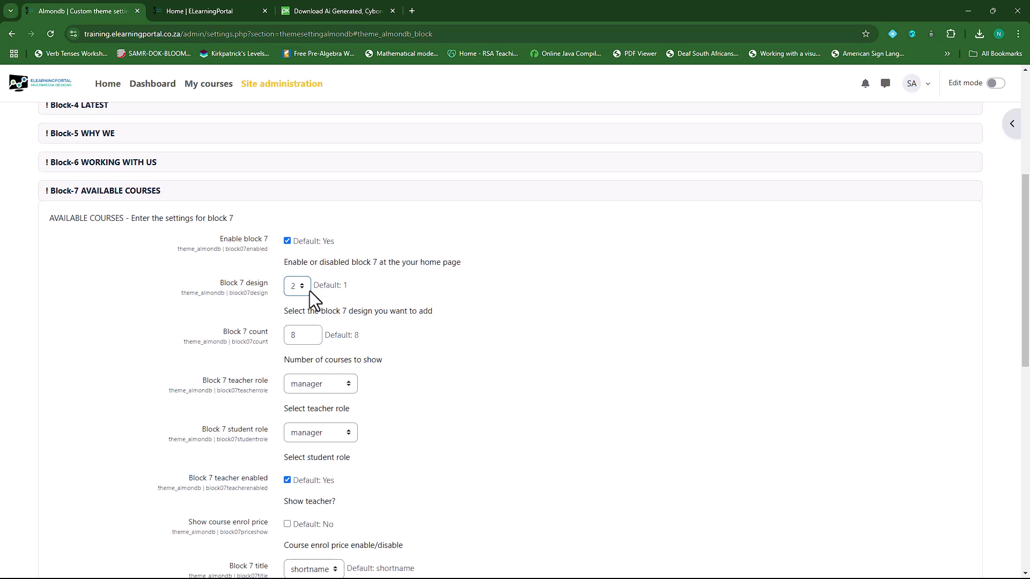
scroll(445, 330, "down", 10)
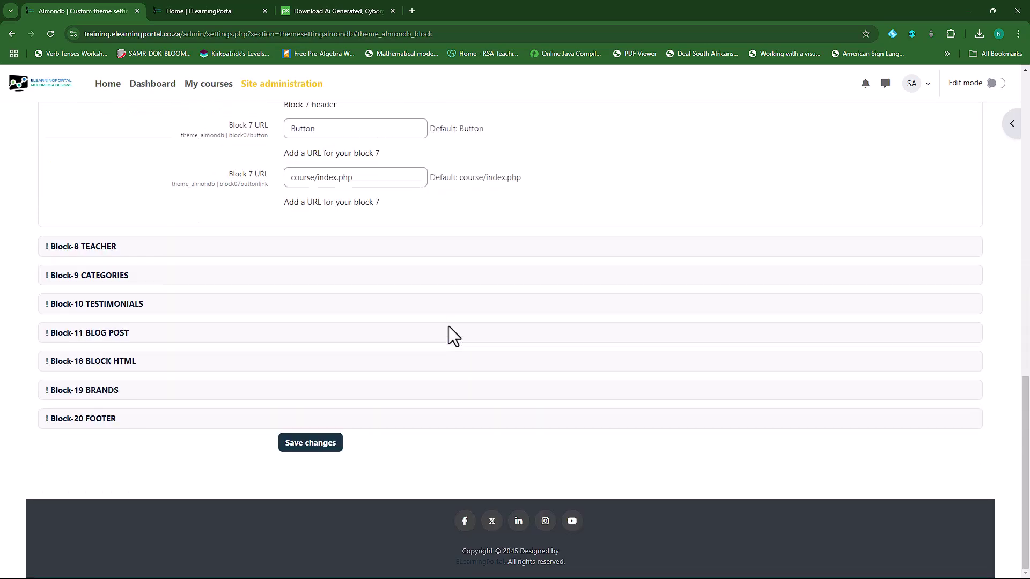
left_click(313, 448)
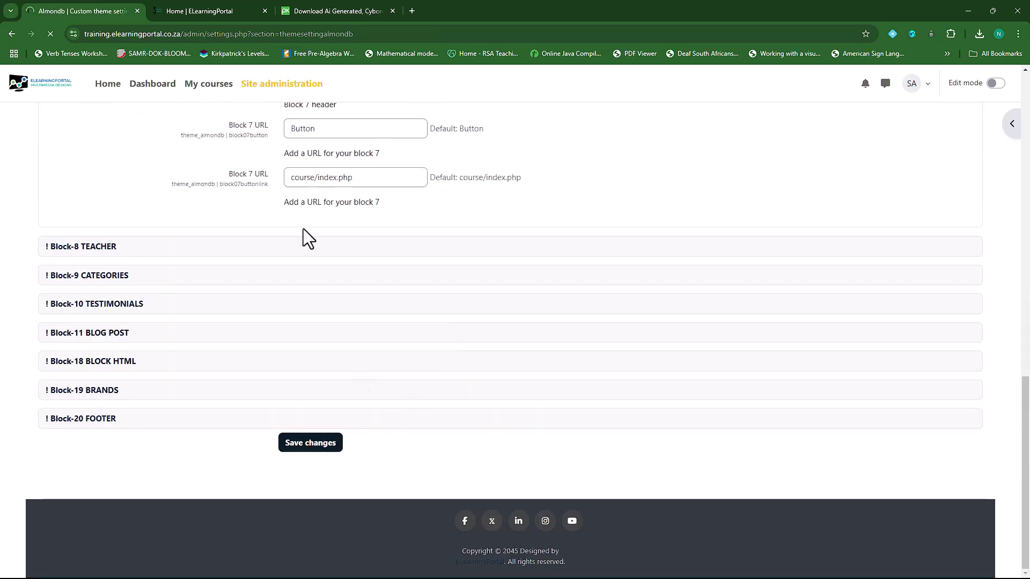
Reload the home page and review the layout of all course entries in its Available Courses section
left_click(204, 11)
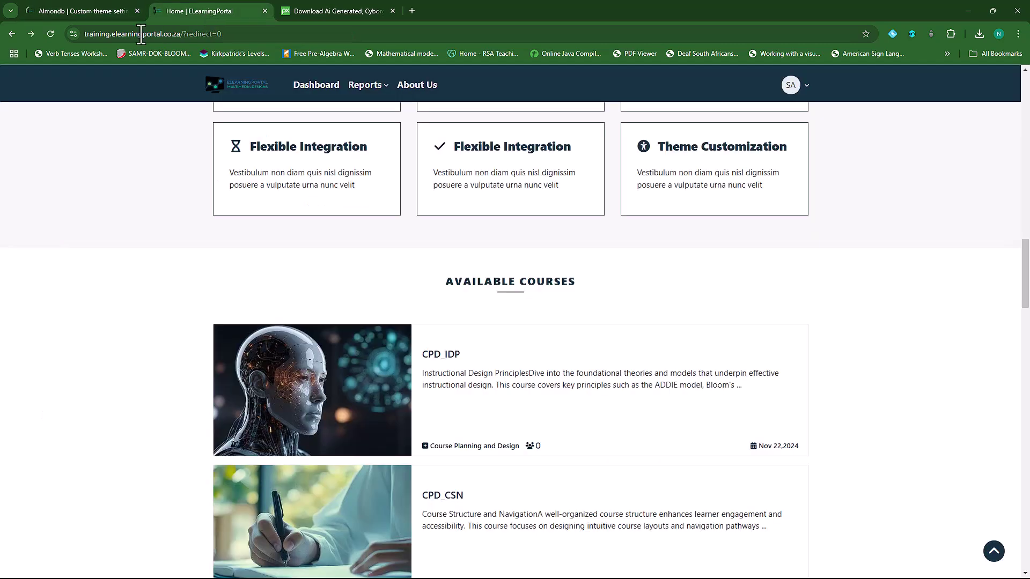
left_click(49, 34)
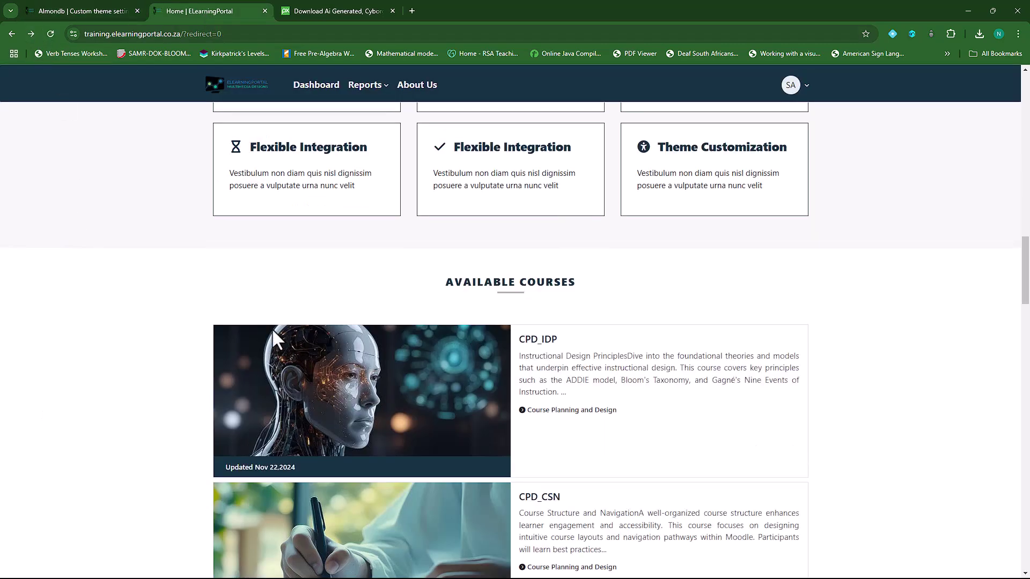
scroll(346, 380, "down", 3)
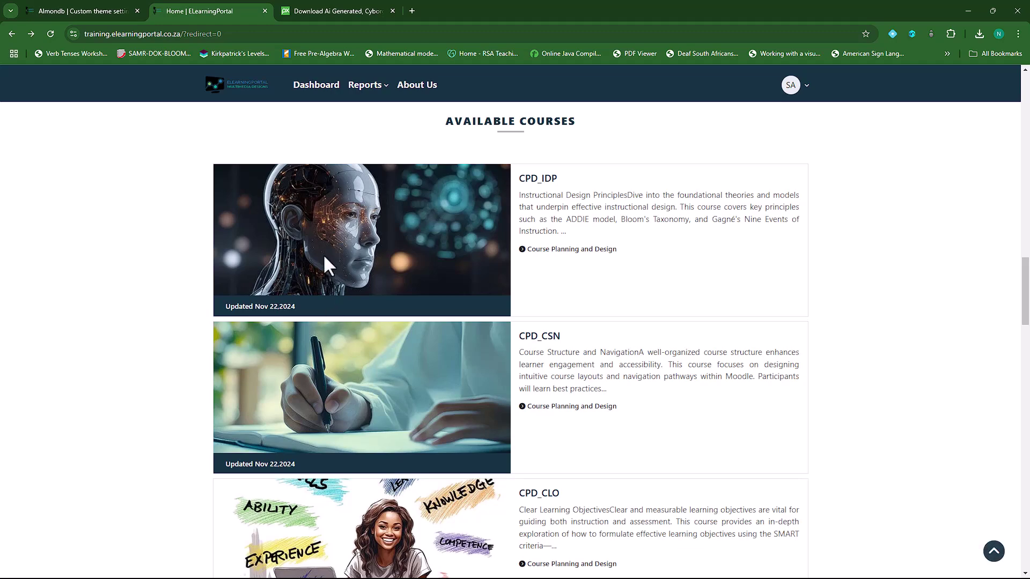
scroll(323, 256, "down", 3)
scroll(323, 253, "down", 4)
scroll(588, 375, "up", 5)
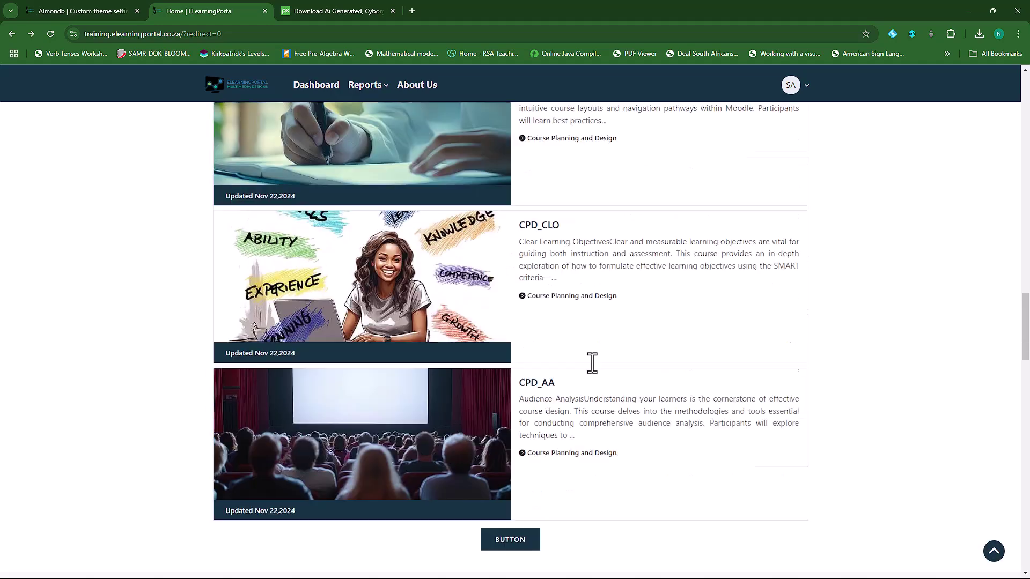
scroll(552, 301, "up", 2)
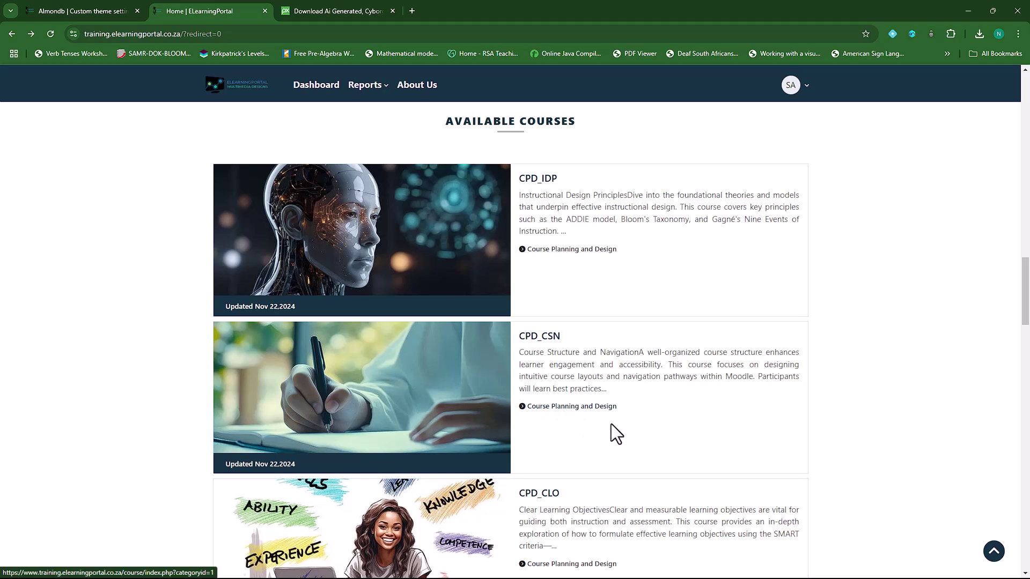
scroll(611, 425, "down", 1)
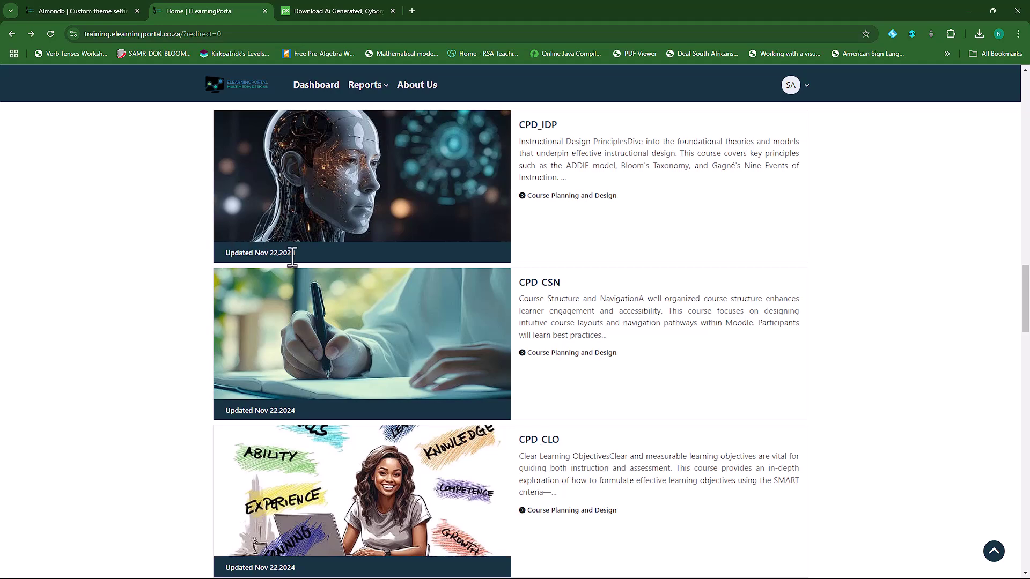
scroll(292, 258, "down", 6)
scroll(294, 265, "up", 10)
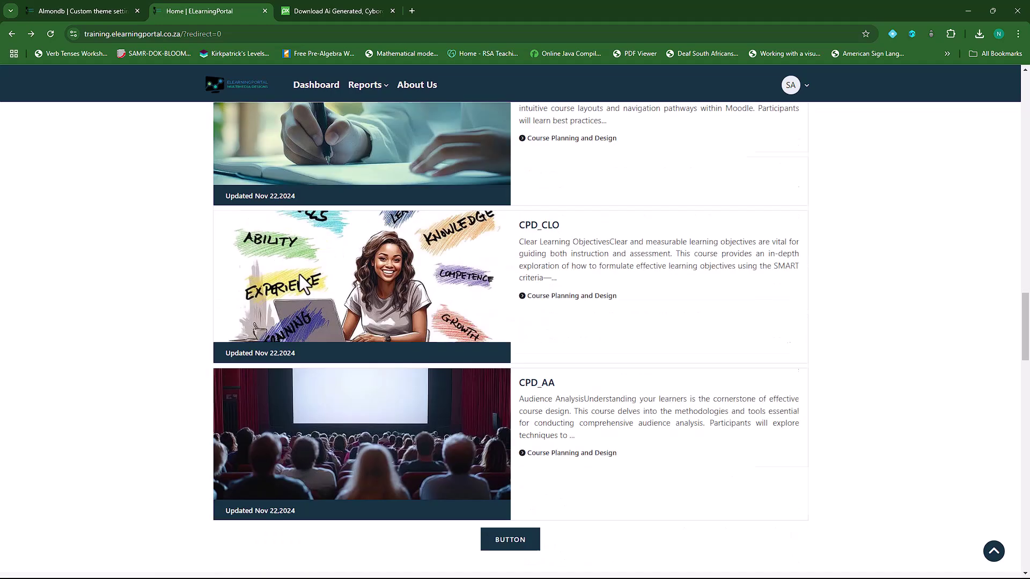
Set the Available Courses block design to 3 in the saved Almondb settings and check the layout on the home page
left_click(115, 13)
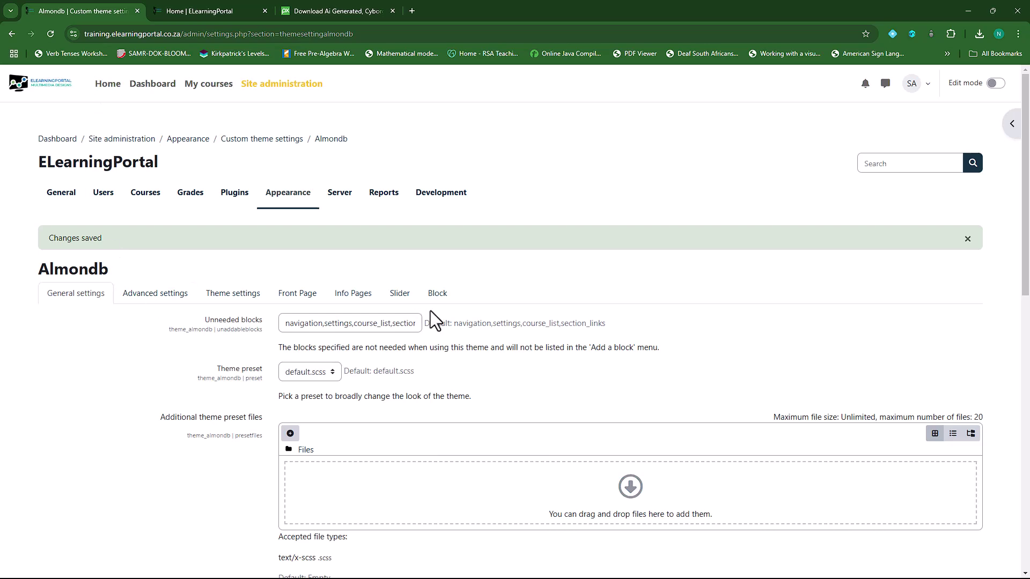
left_click(437, 294)
scroll(236, 392, "down", 2)
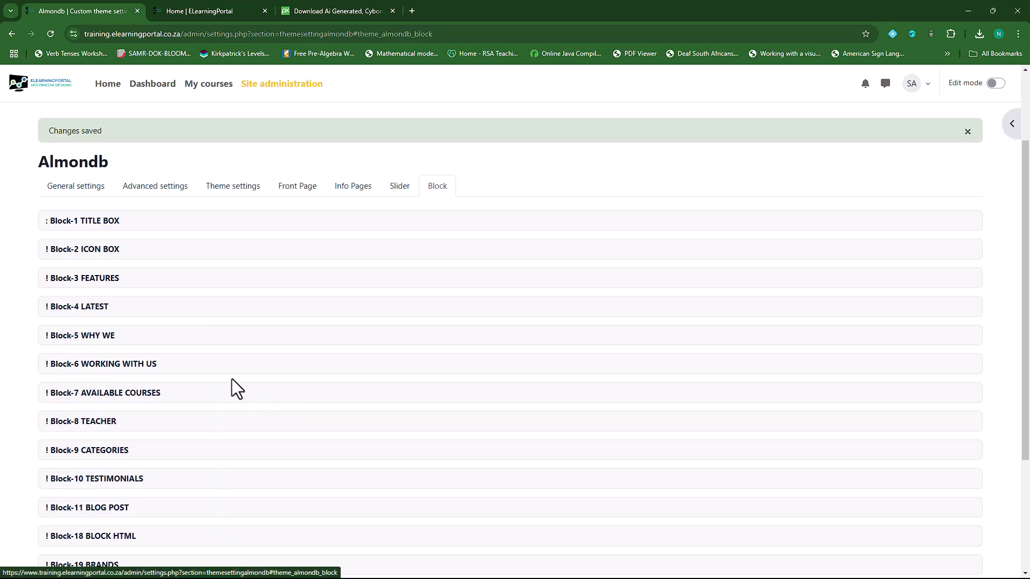
left_click(139, 342)
scroll(291, 317, "down", 3)
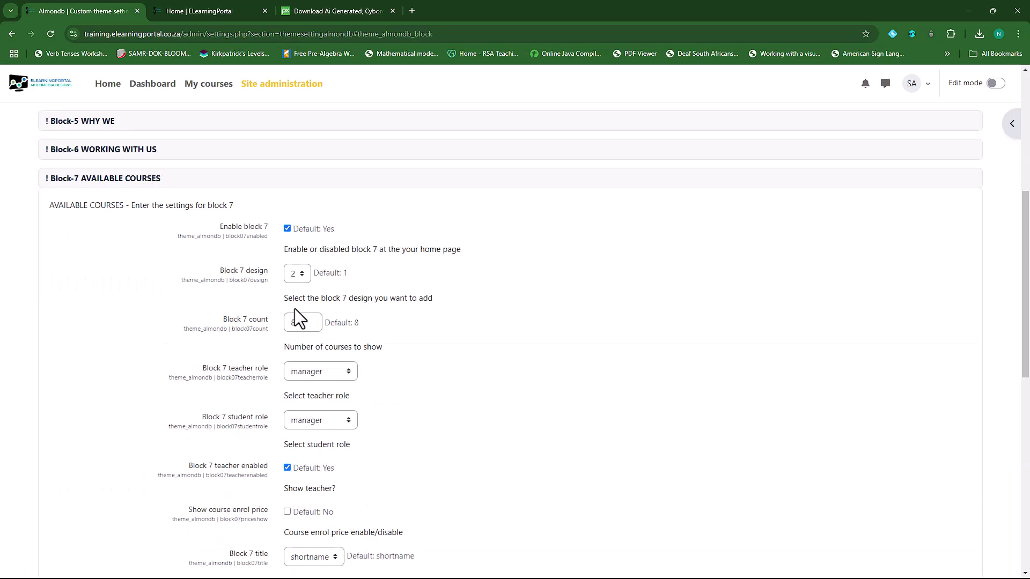
left_click(301, 274)
left_click(299, 310)
scroll(165, 342, "down", 10)
left_click(321, 488)
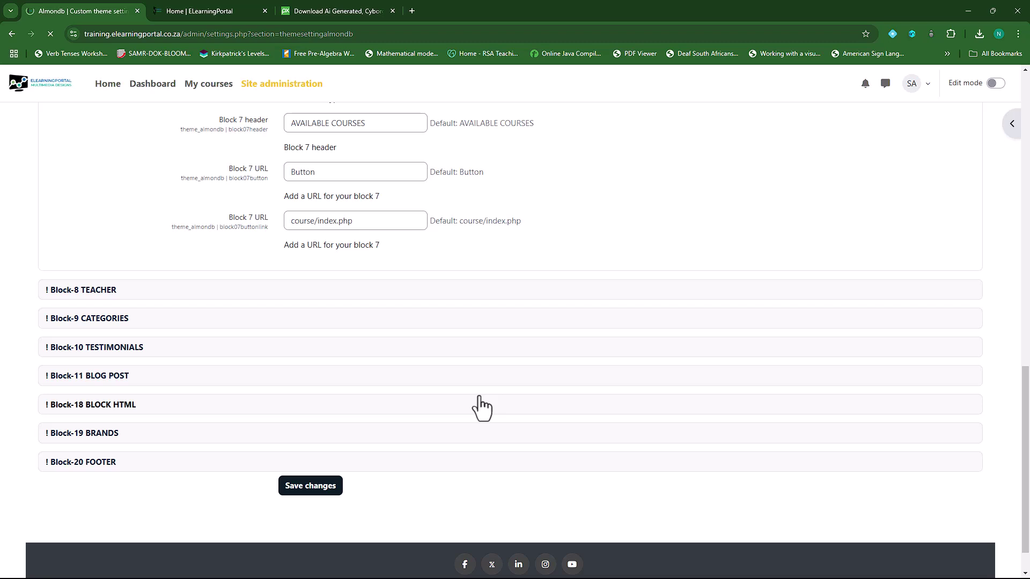
left_click(223, 14)
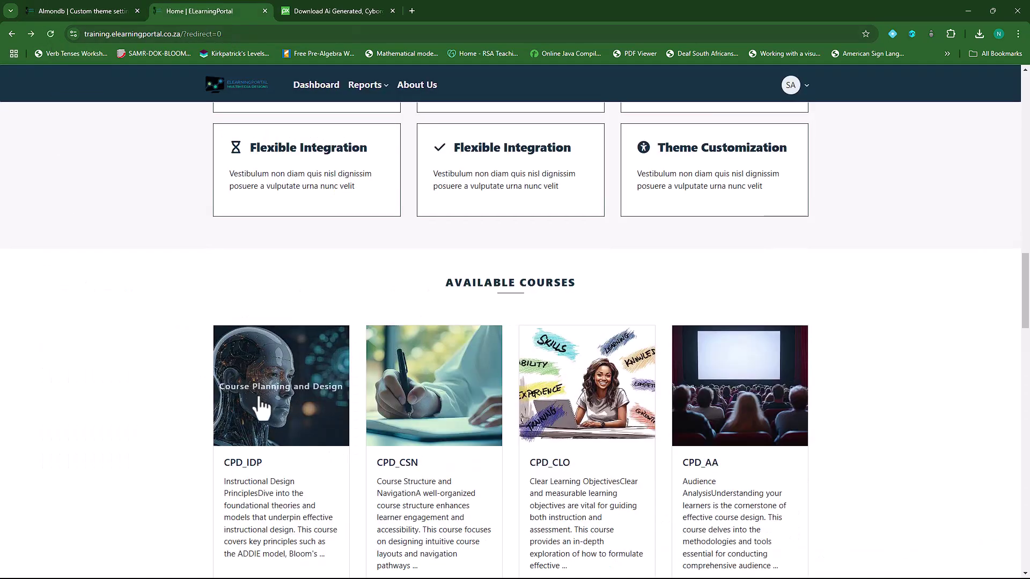
scroll(149, 343, "down", 2)
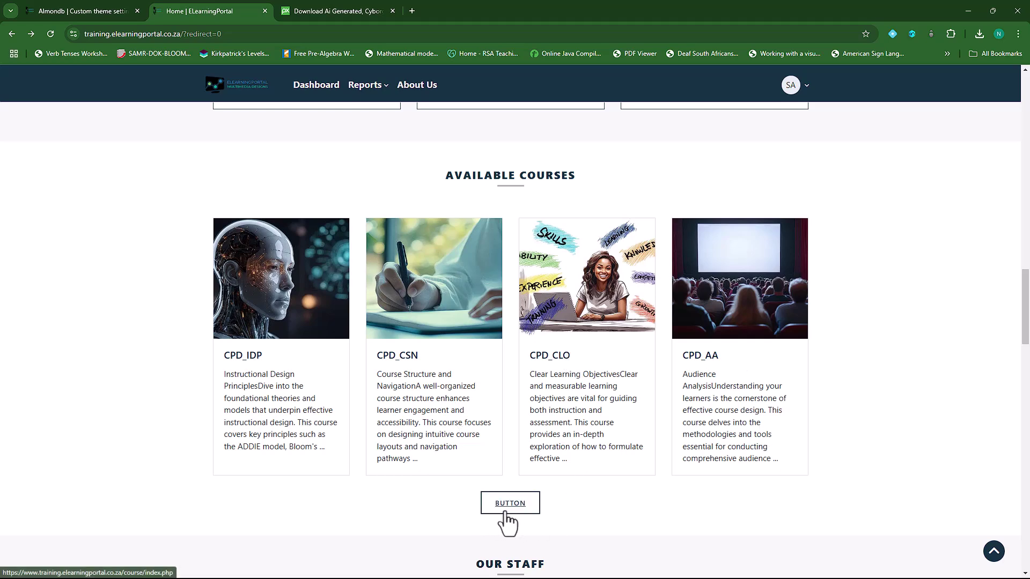
Save design 4 for the Almondb theme's Block-7 Available Courses and check the refreshed home page
left_click(98, 10)
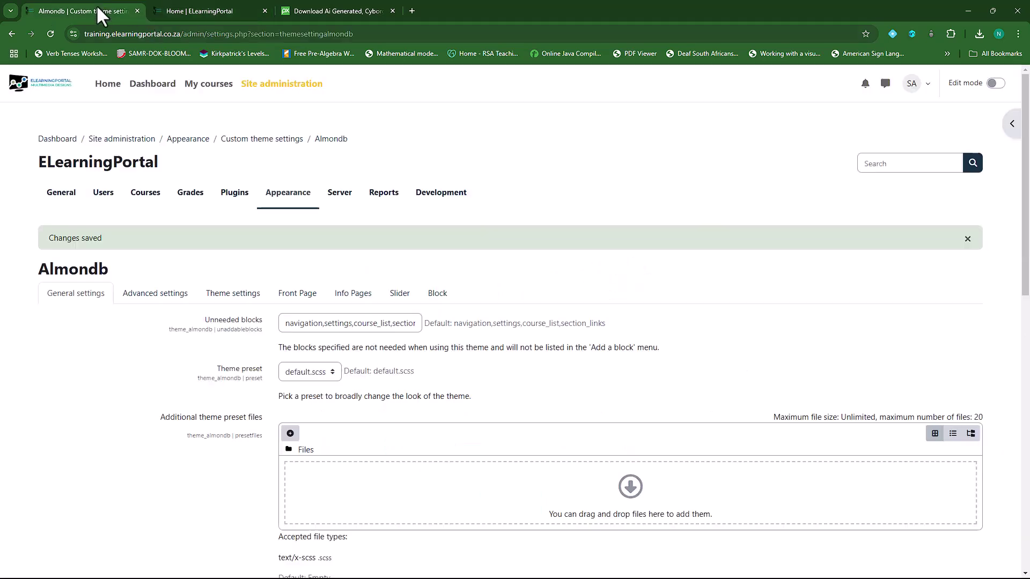
left_click(437, 294)
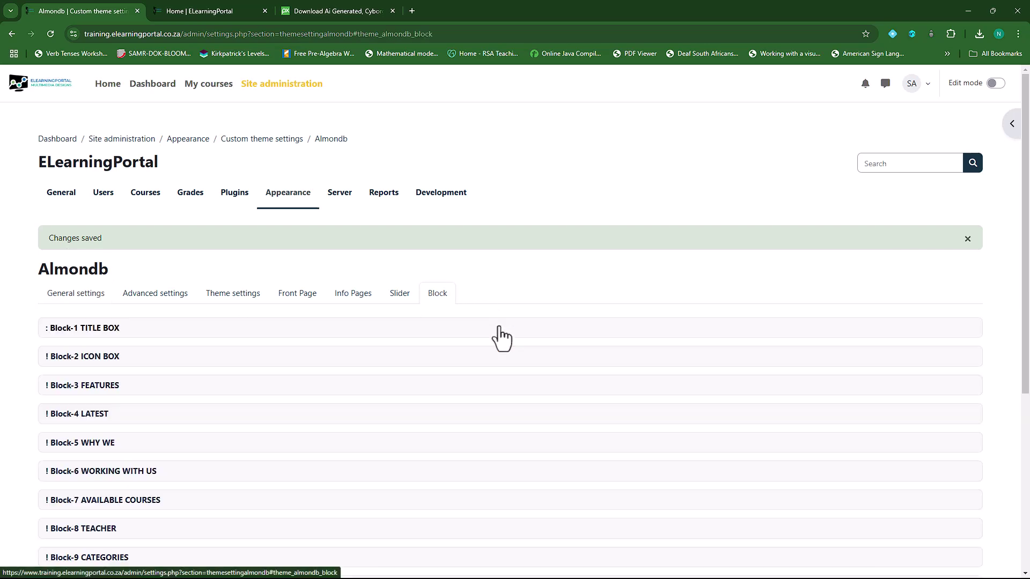
scroll(499, 338, "down", 1)
left_click(139, 455)
scroll(275, 376, "down", 3)
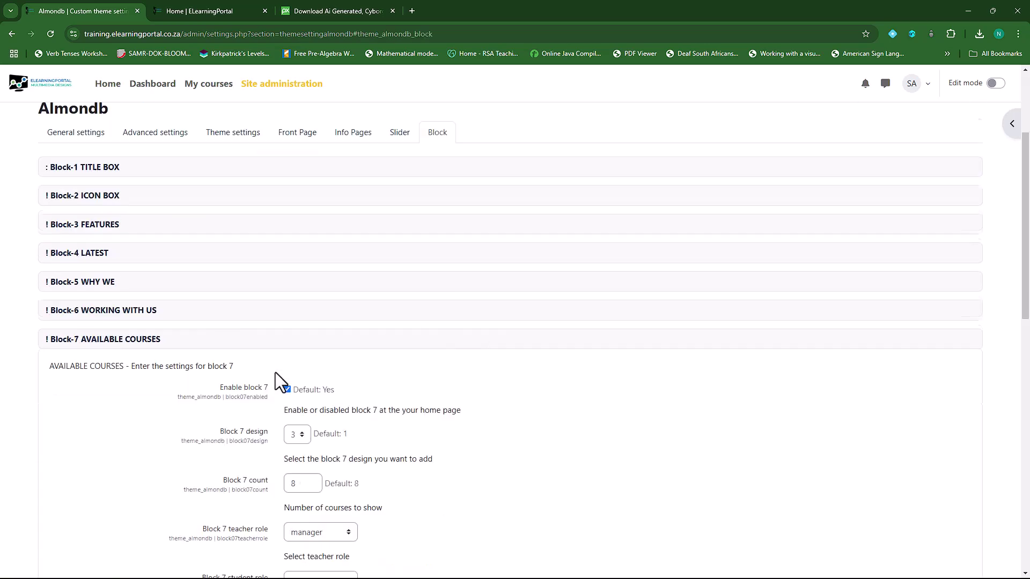
left_click(303, 383)
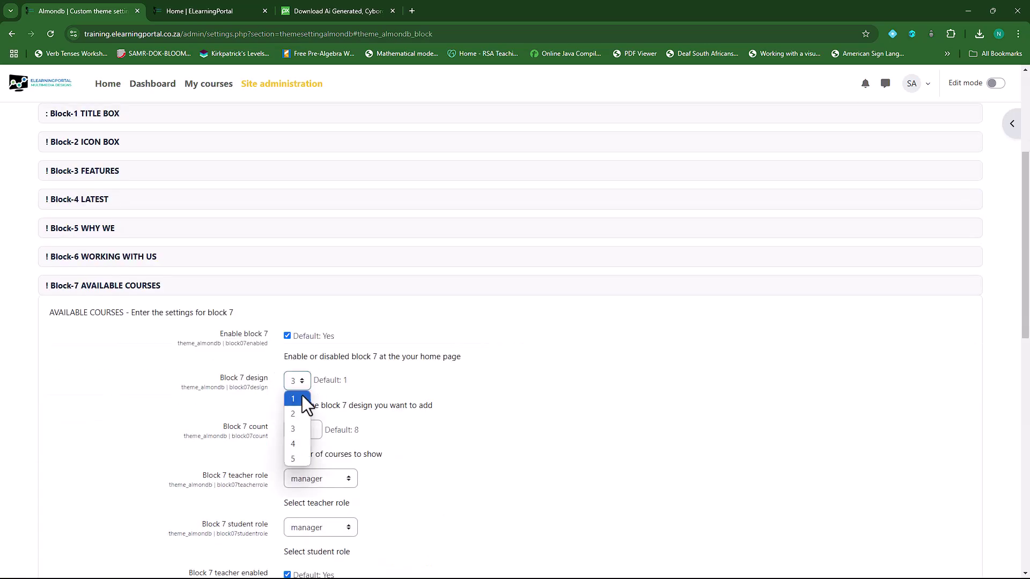
left_click(296, 442)
scroll(137, 391, "down", 9)
scroll(136, 379, "down", 3)
left_click(301, 448)
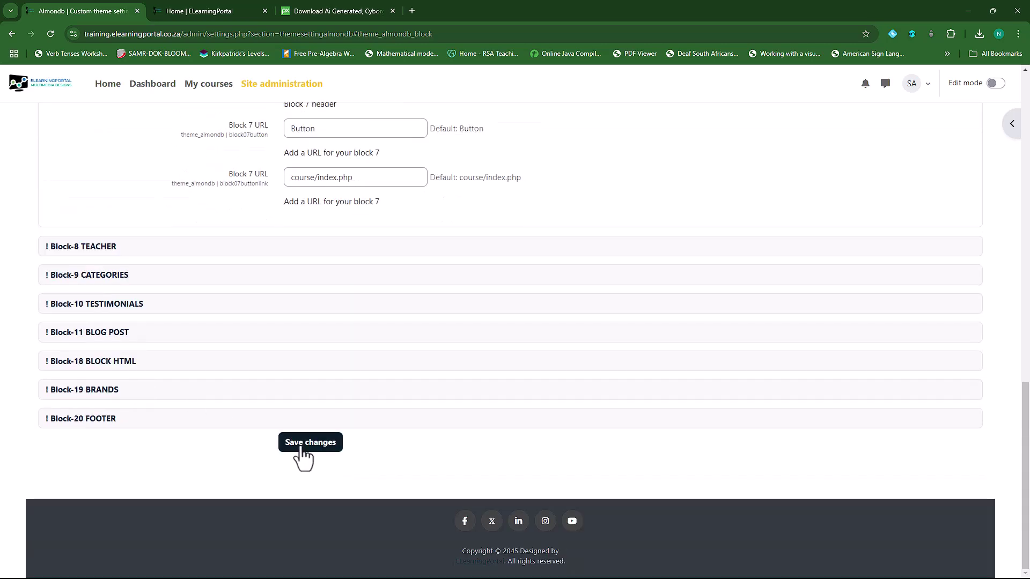
left_click(217, 10)
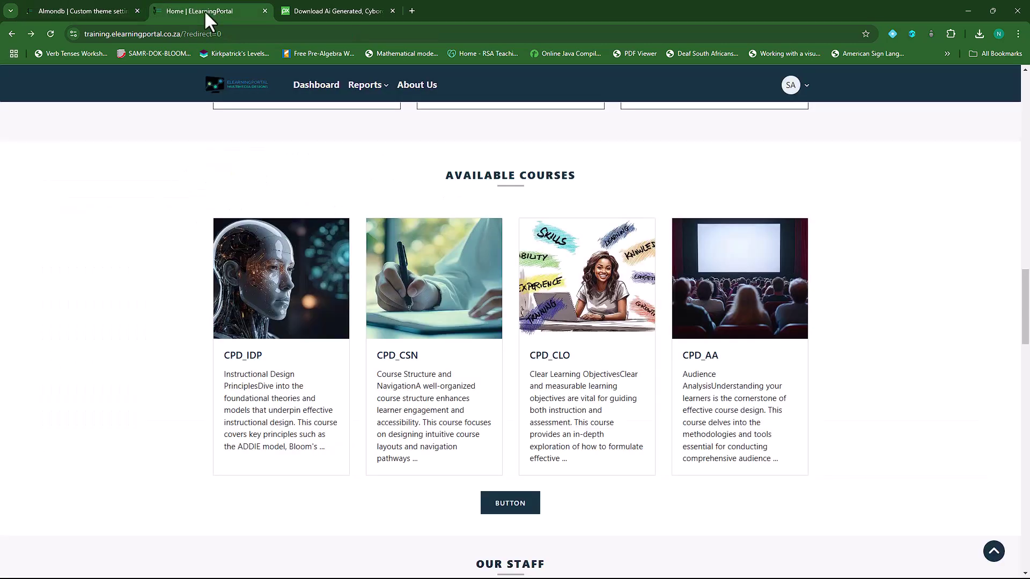
left_click(50, 34)
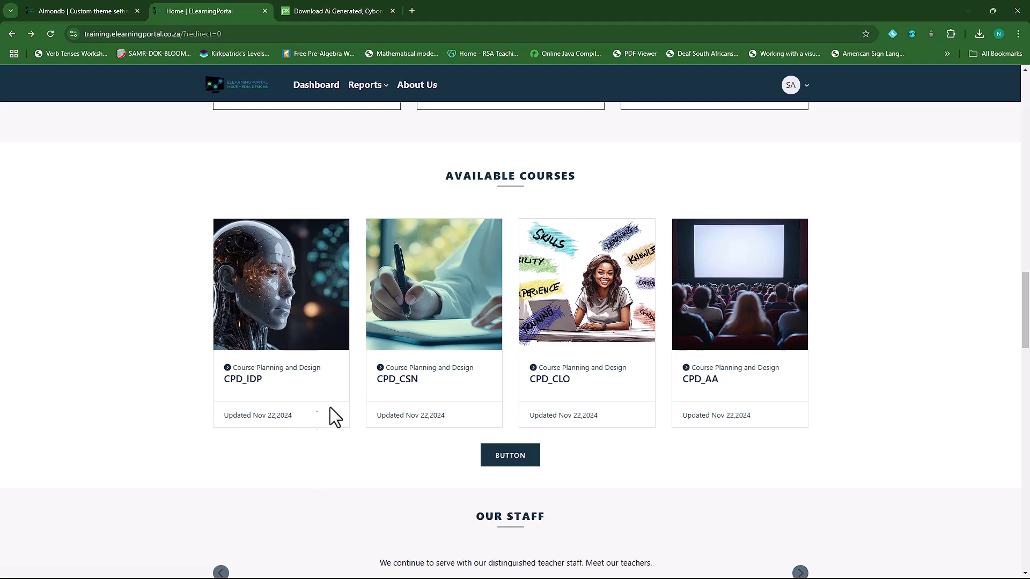
Set the Block 7 course title type to fullname, save it and check the course titles on the refreshed home page
left_click(108, 10)
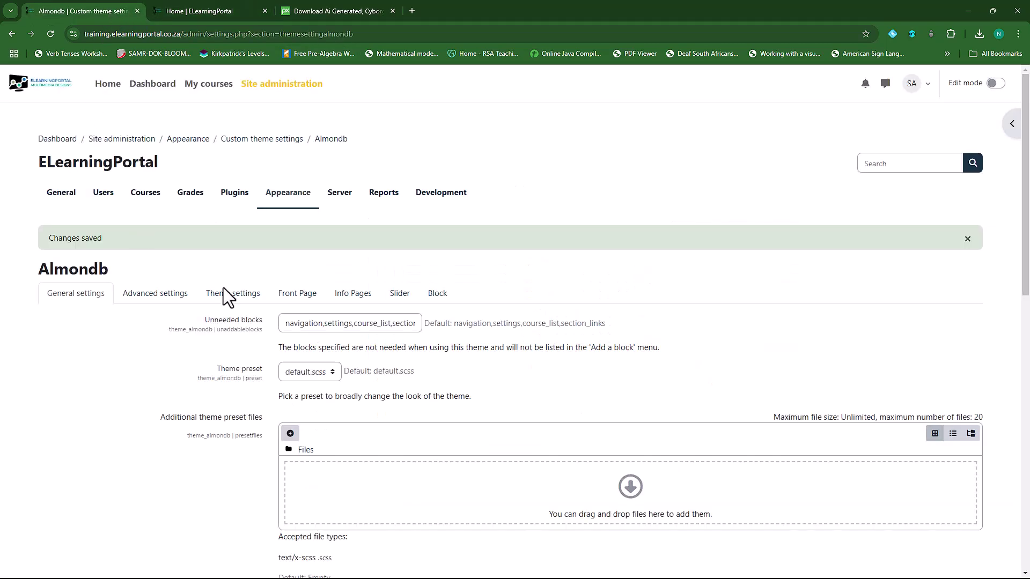
left_click(437, 296)
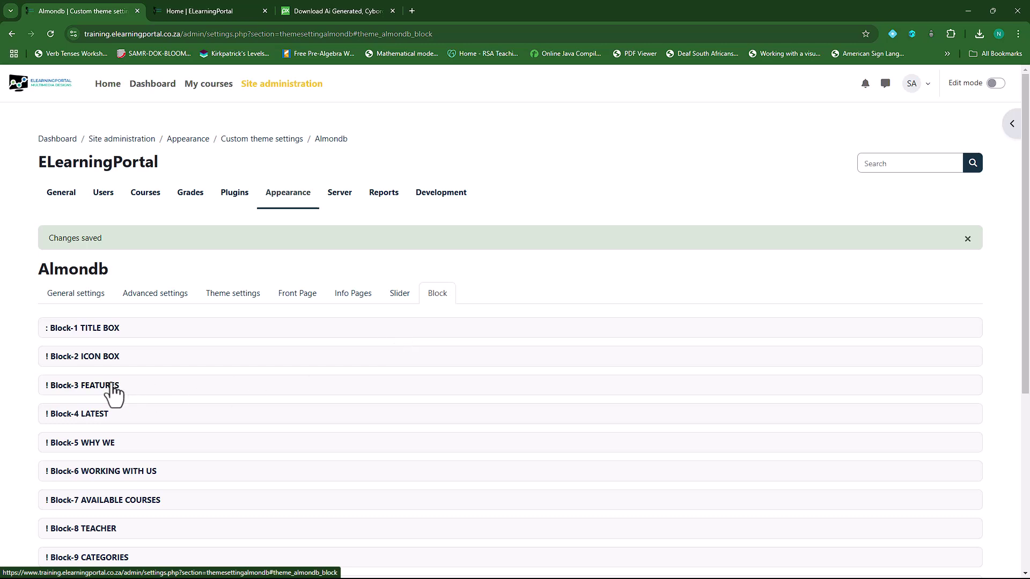
left_click(124, 501)
scroll(252, 424, "down", 5)
scroll(252, 421, "down", 1)
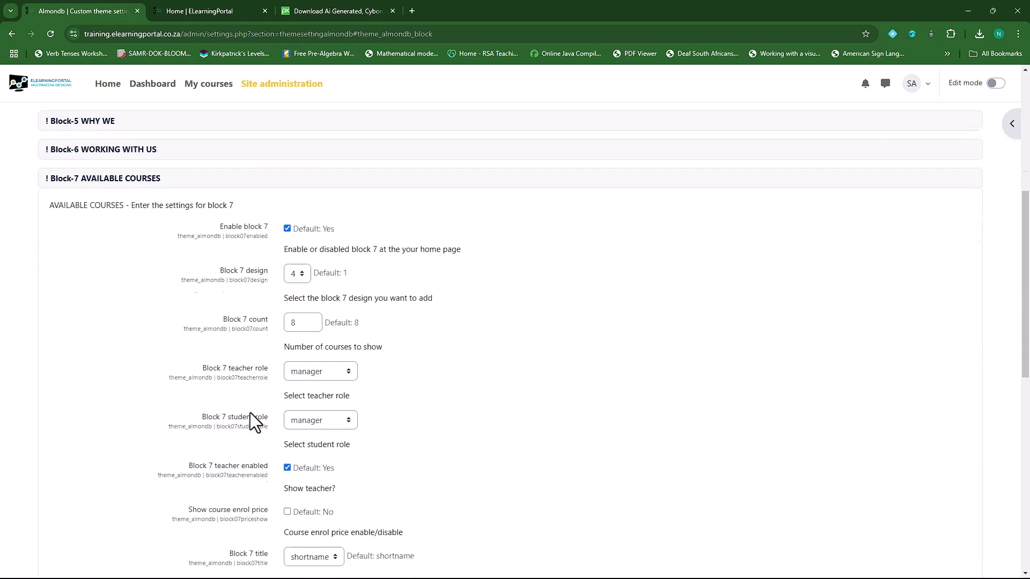
scroll(481, 274, "down", 3)
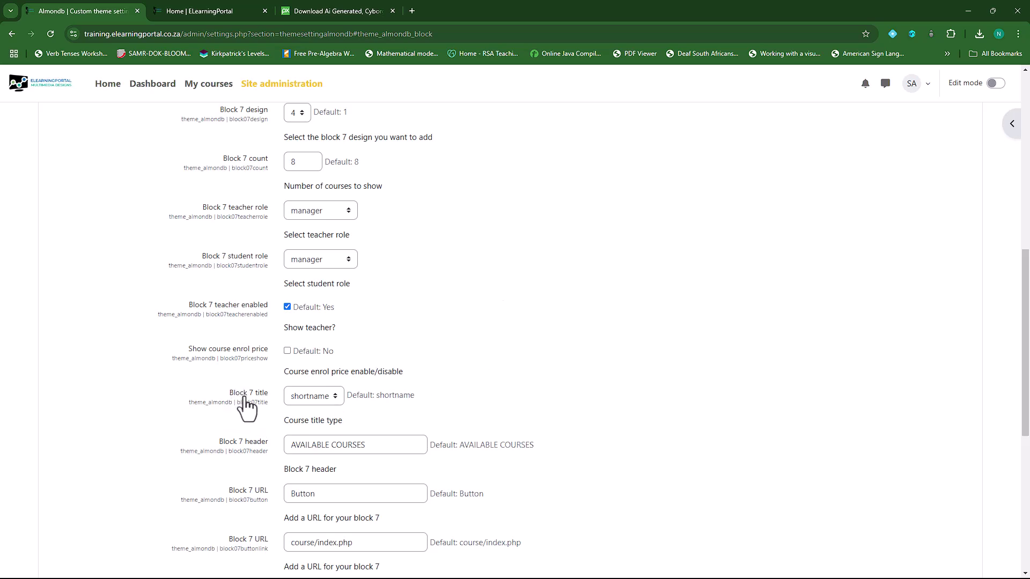
left_click(335, 395)
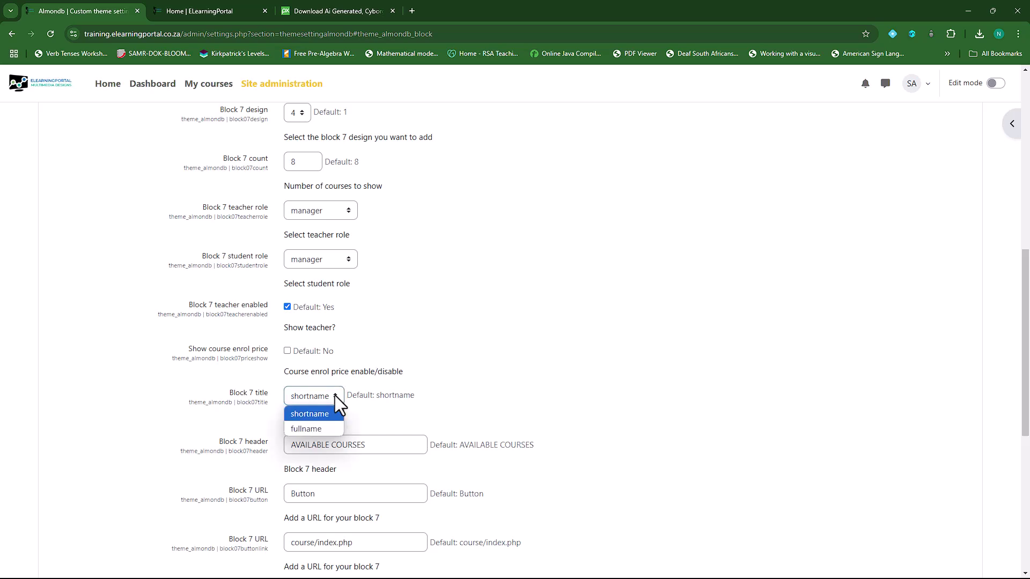
left_click(317, 429)
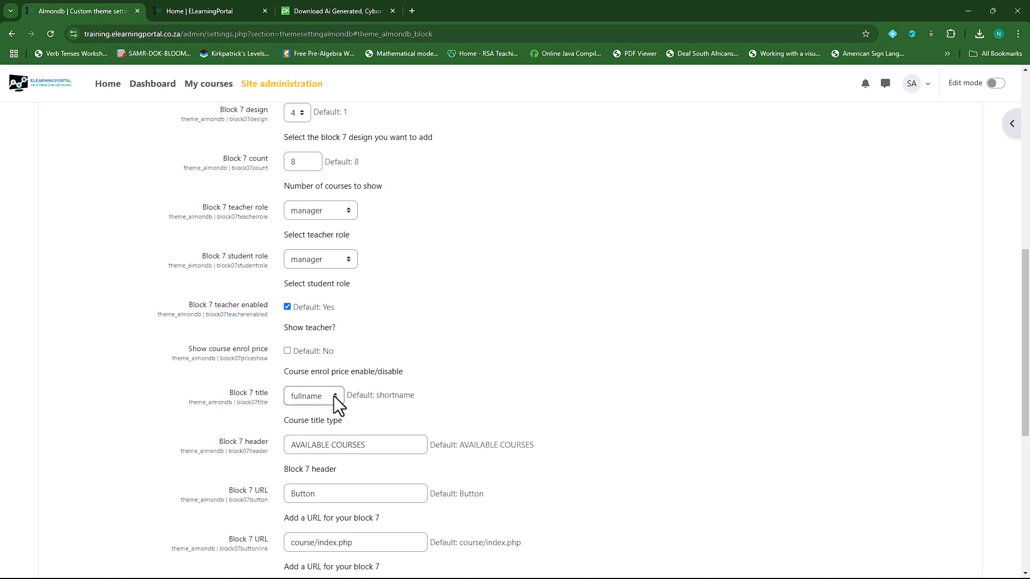
scroll(182, 397, "down", 5)
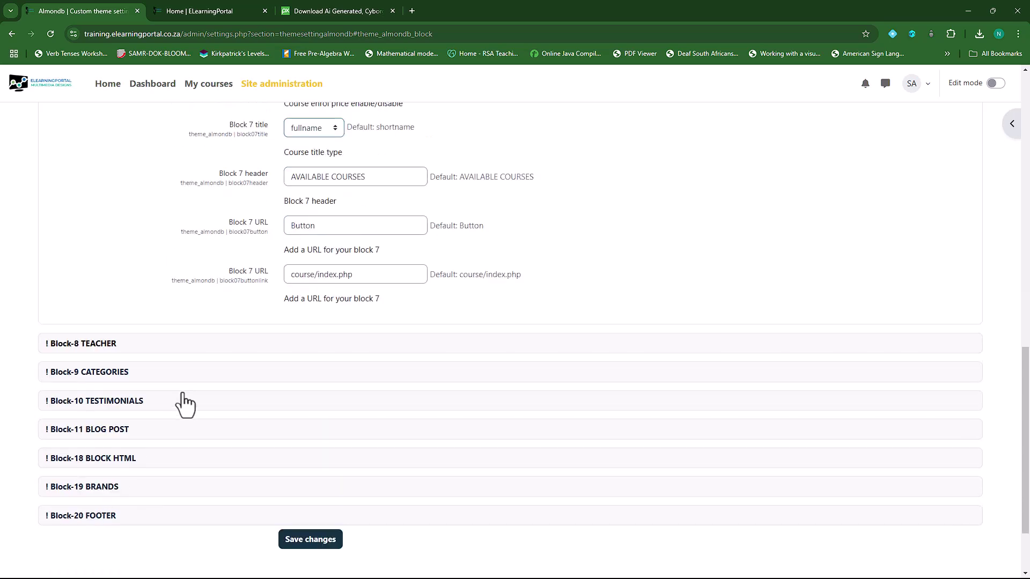
scroll(185, 403, "down", 3)
left_click(317, 445)
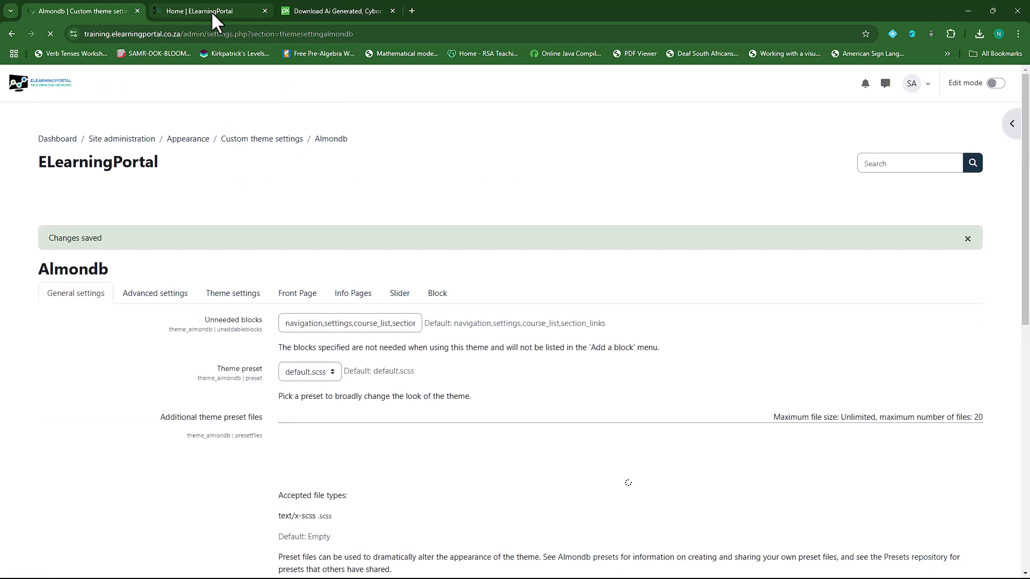
left_click(211, 11)
left_click(49, 32)
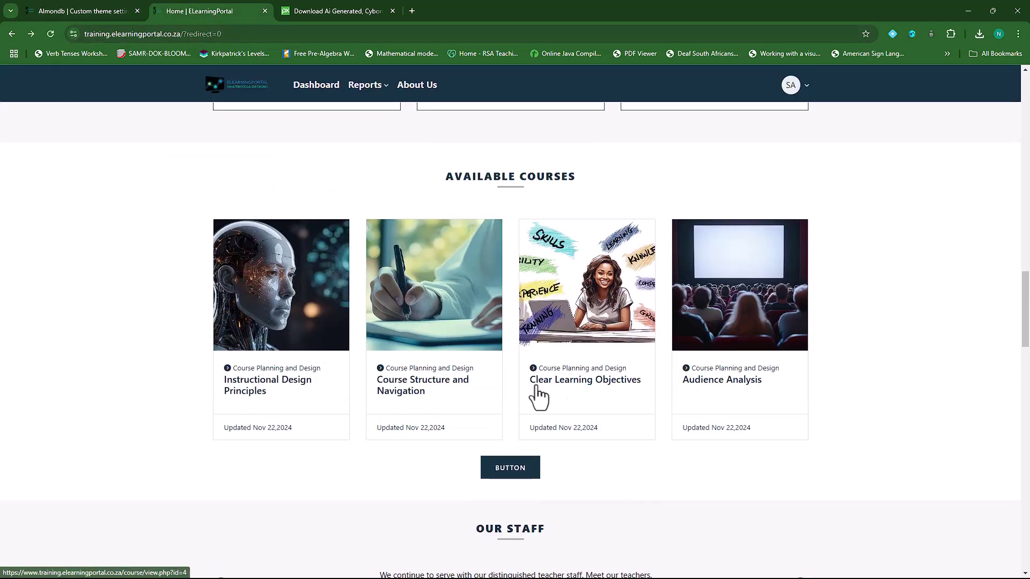
Save design 5 for the Almondb theme's Block-7 Available Courses and check the layout on the refreshed home page
left_click(107, 10)
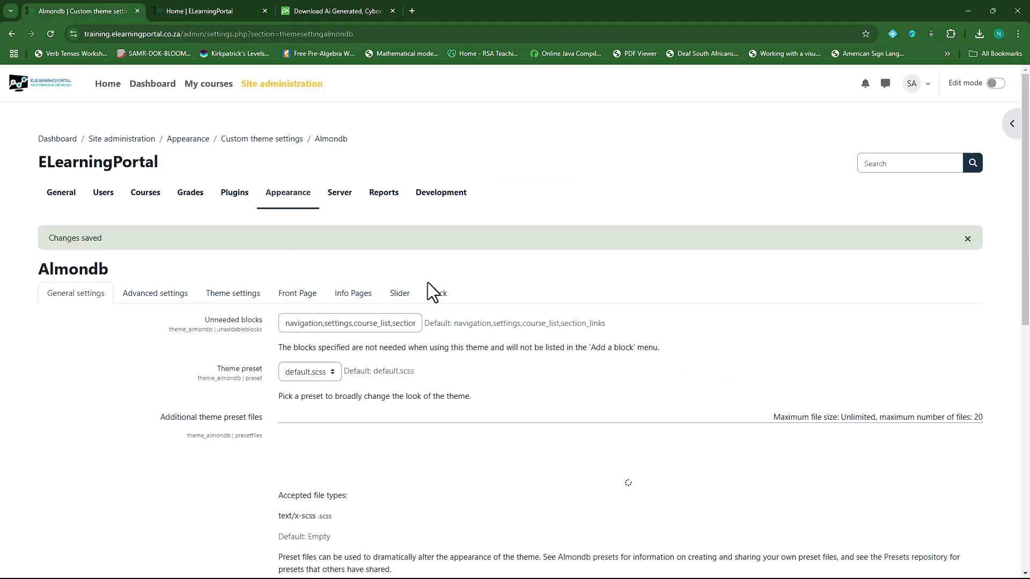
left_click(442, 291)
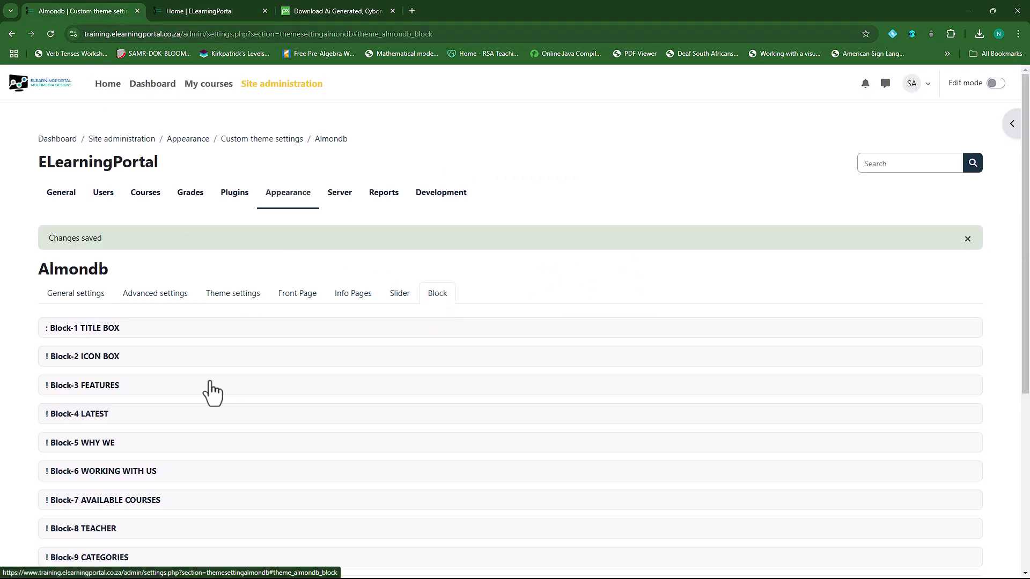
scroll(204, 387, "down", 3)
left_click(110, 341)
scroll(112, 348, "down", 3)
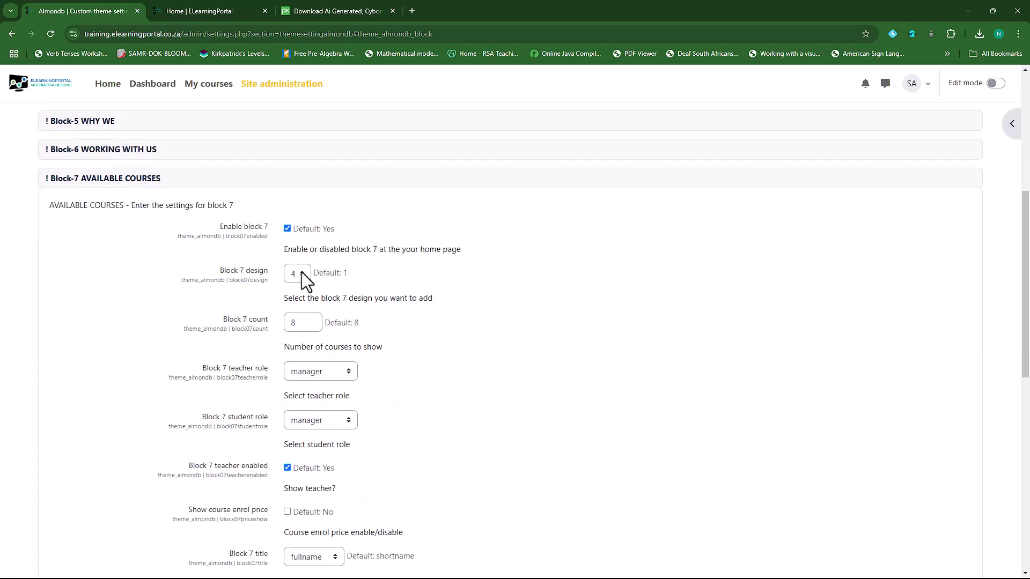
left_click(301, 272)
left_click(296, 357)
scroll(156, 339, "down", 3)
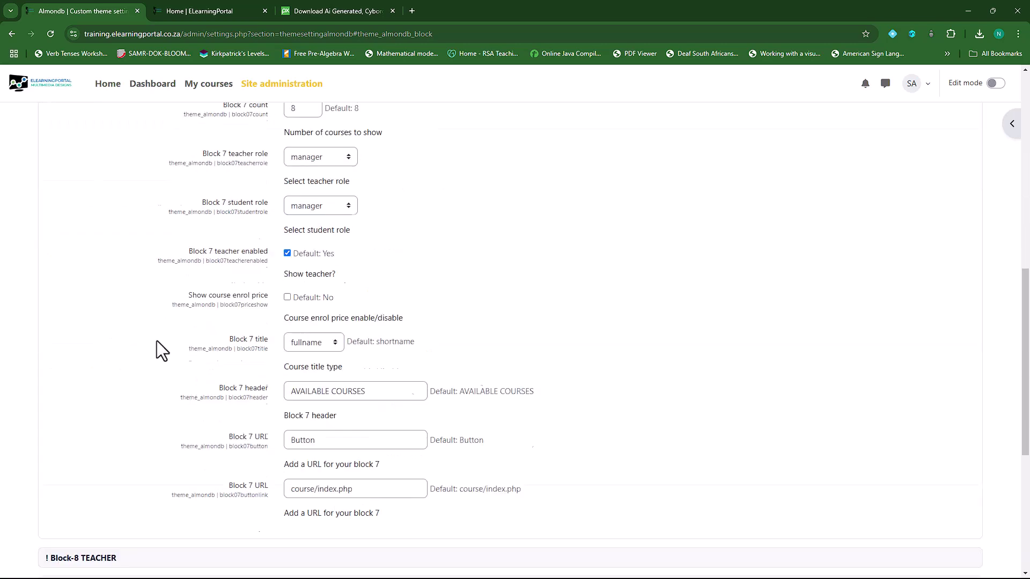
scroll(156, 340, "down", 7)
left_click(320, 446)
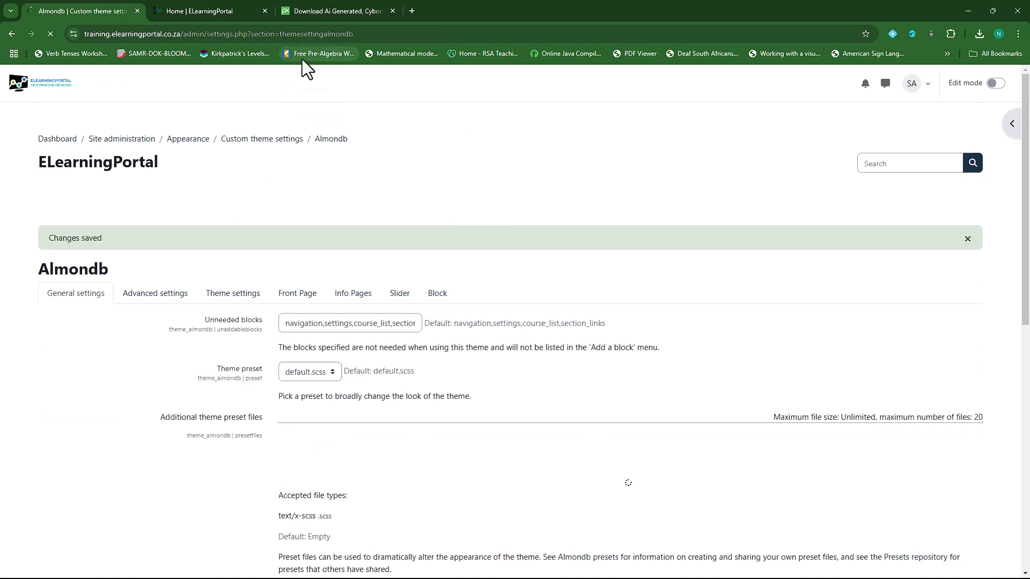
left_click(218, 10)
left_click(51, 34)
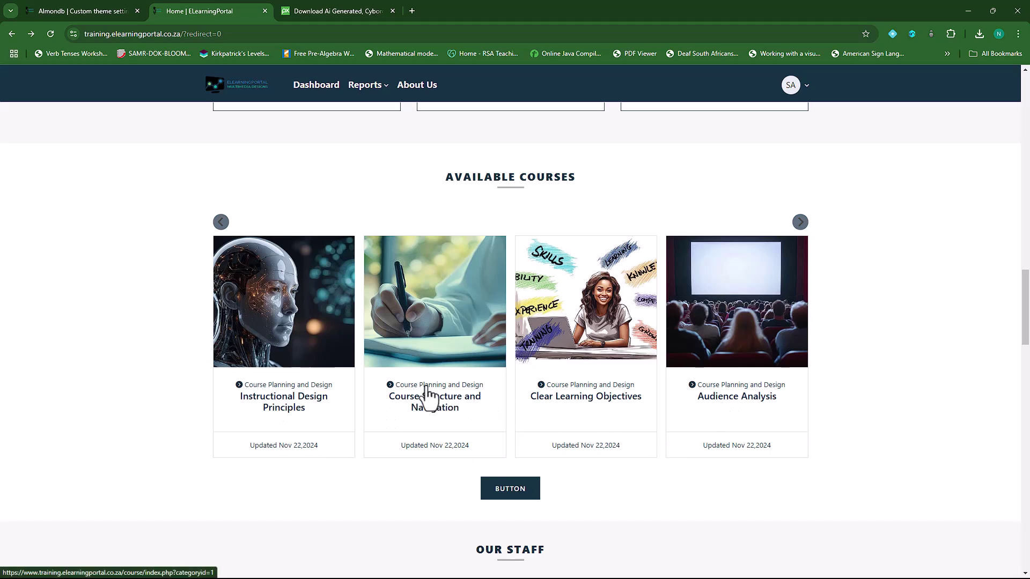
Enable the course enrol price for Block 7, save the settings and check the course cards on the refreshed home page
left_click(97, 12)
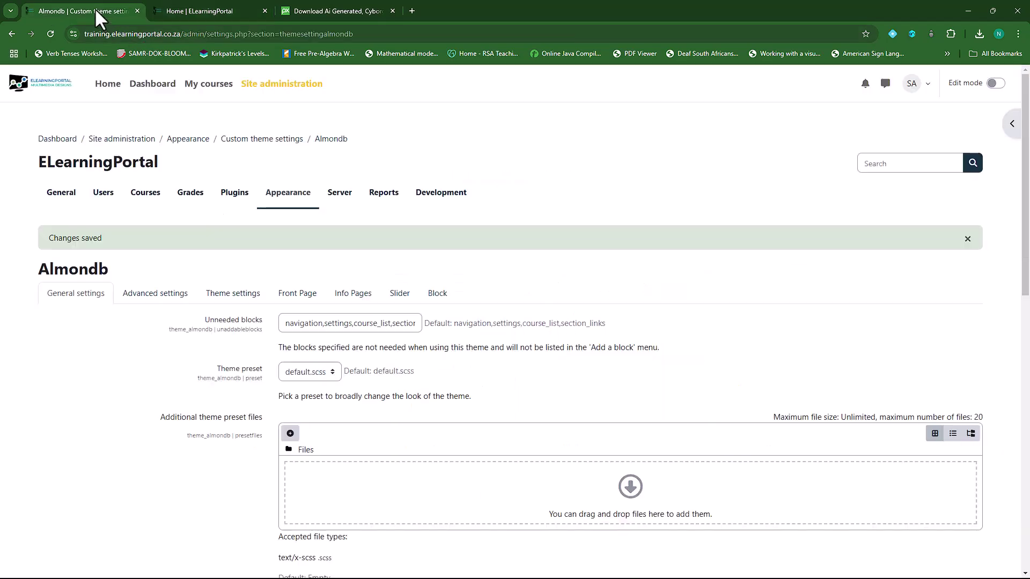
left_click(437, 292)
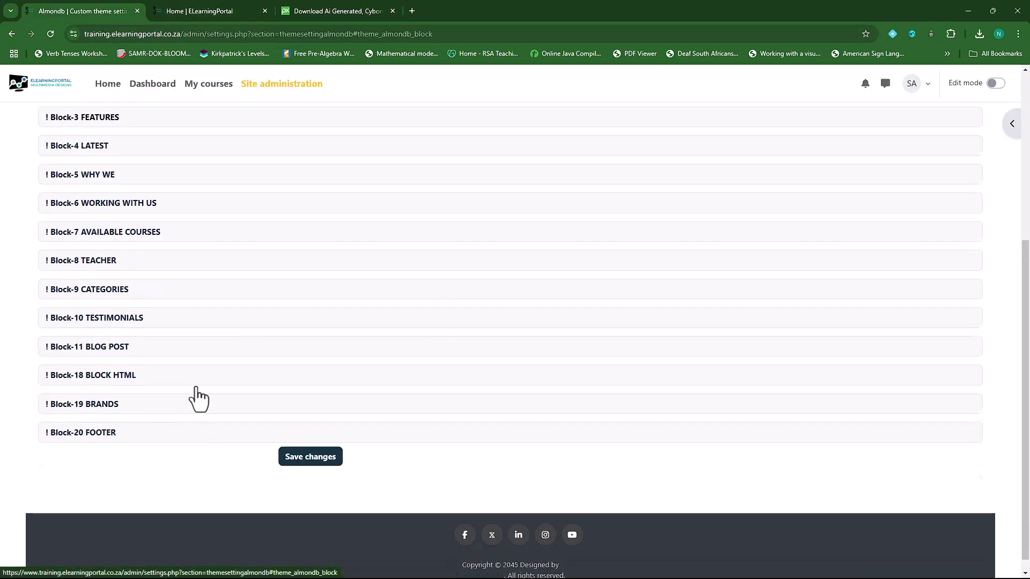
left_click(129, 232)
scroll(149, 265, "down", 3)
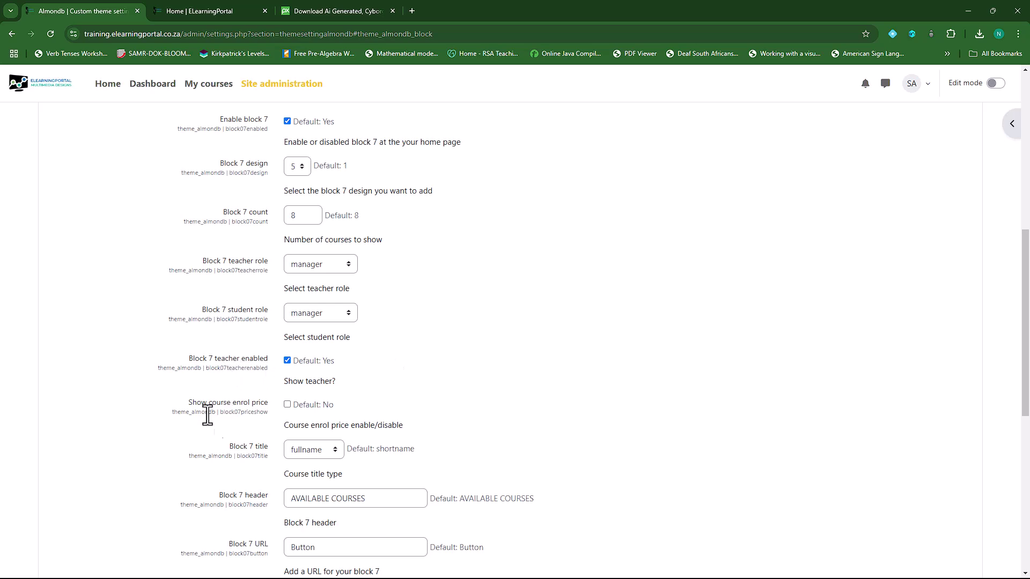
left_click(288, 404)
scroll(343, 316, "down", 5)
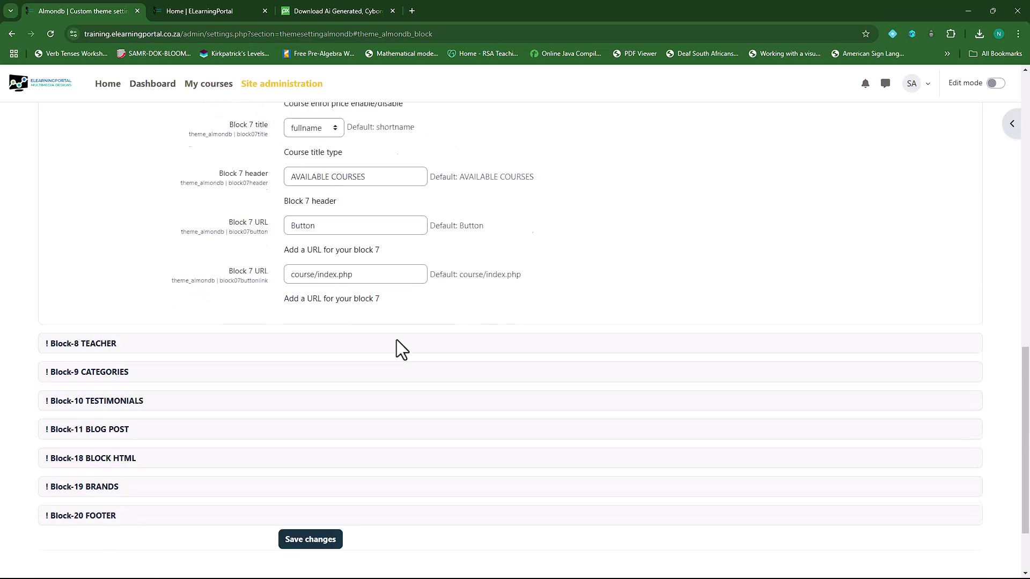
left_click(322, 540)
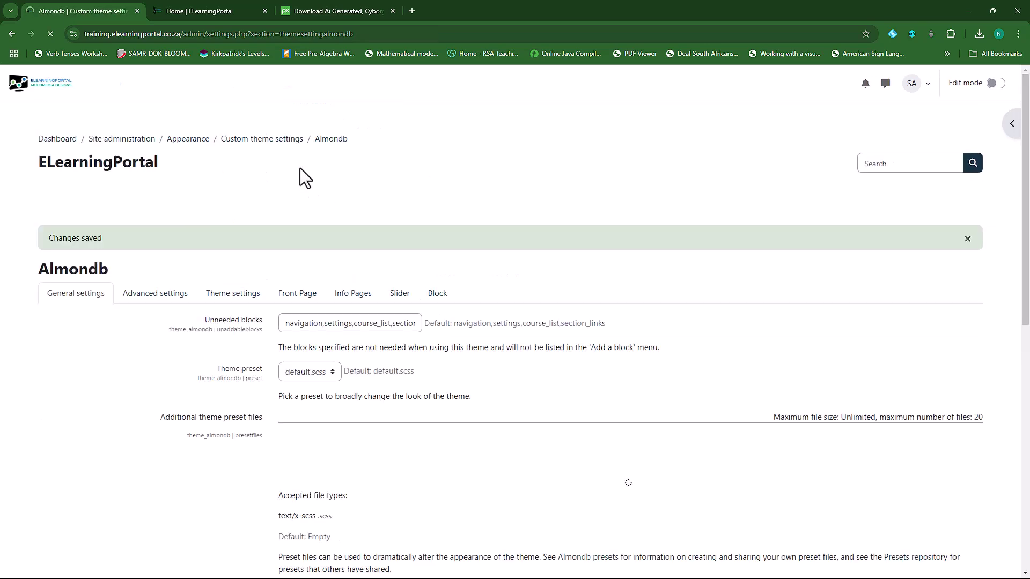
left_click(223, 9)
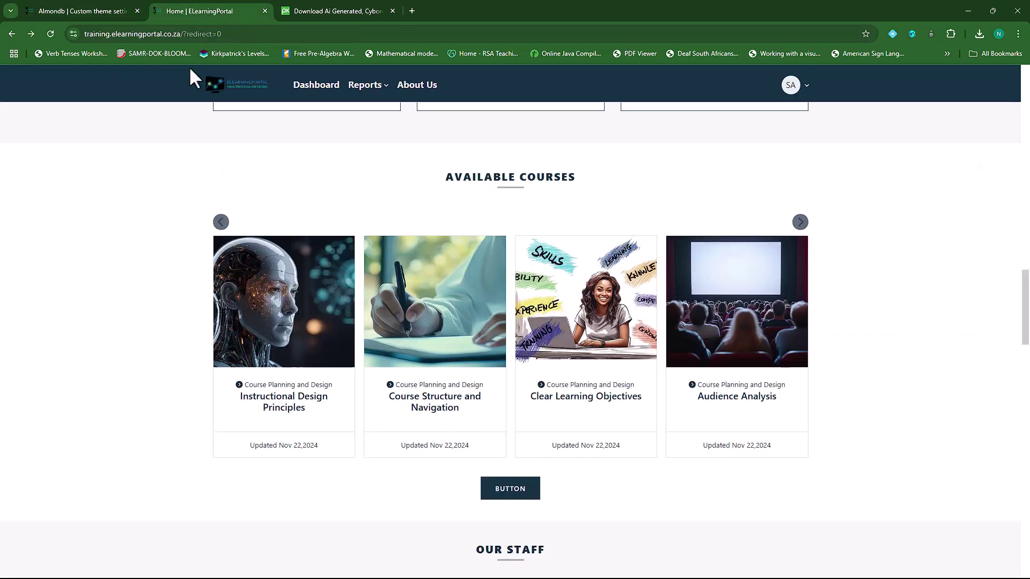
left_click(50, 34)
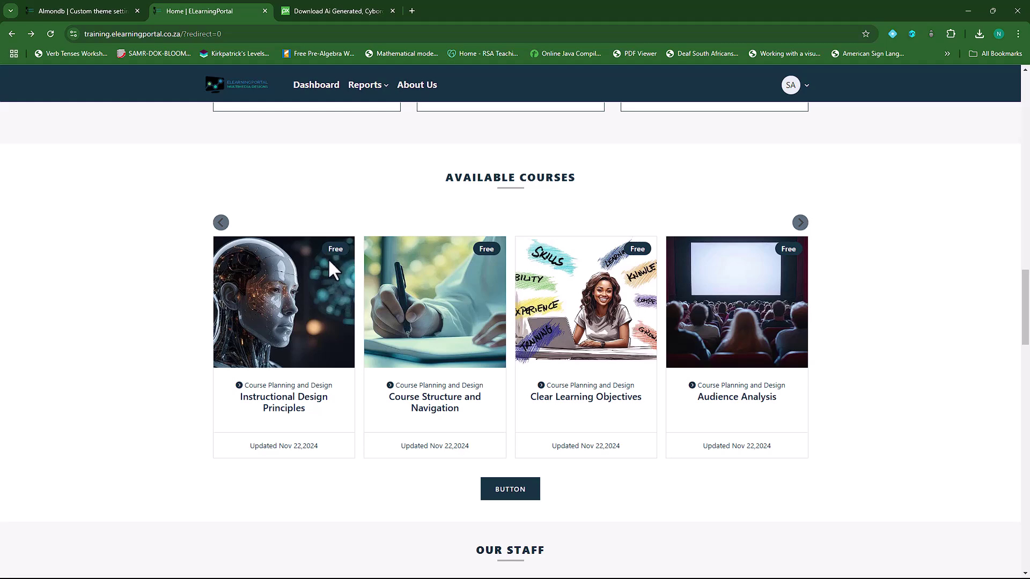
Reopen the Block-7 Available Courses settings and disable the course enrol price display
left_click(81, 10)
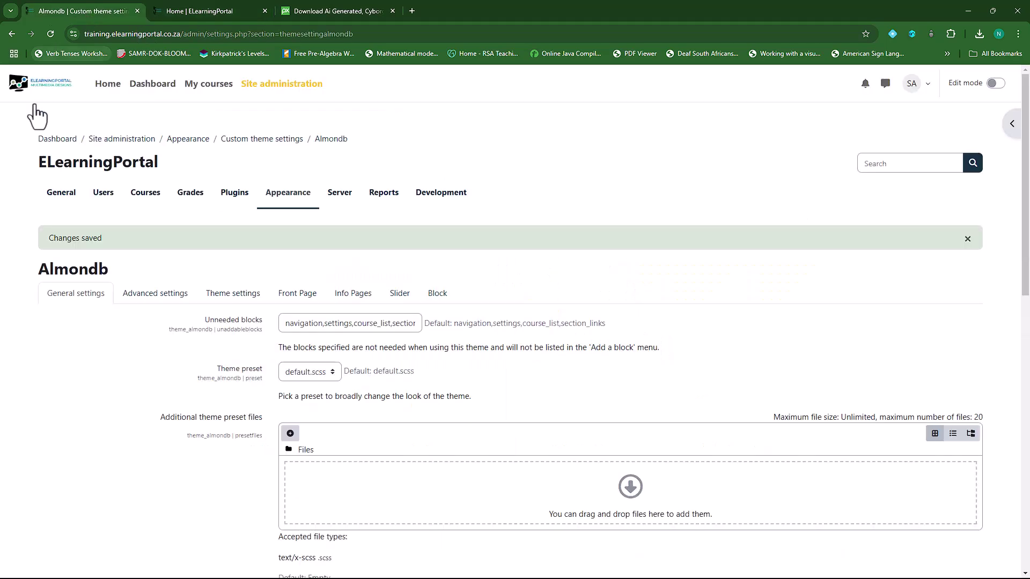
left_click(437, 296)
scroll(236, 379, "down", 5)
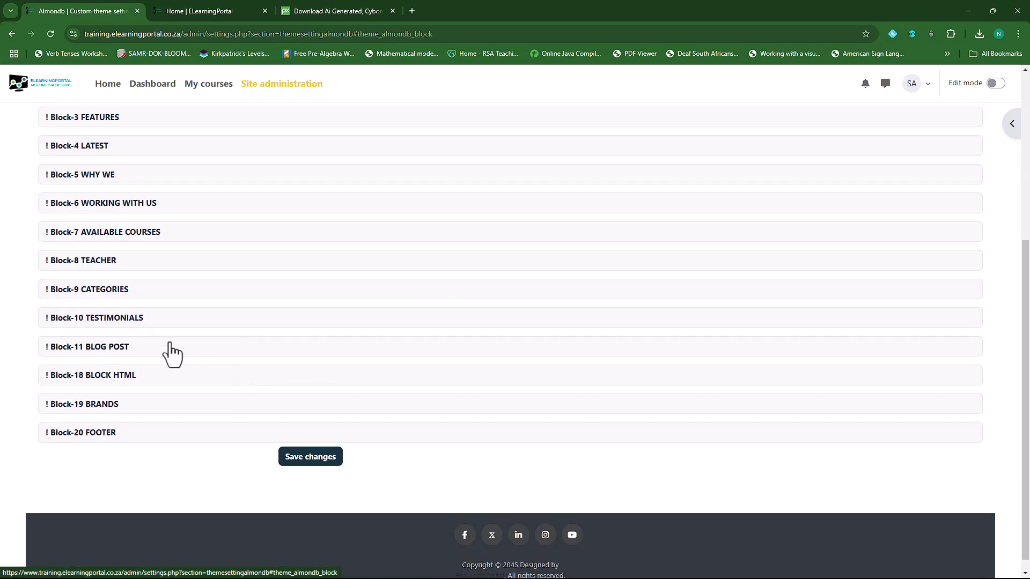
left_click(133, 233)
scroll(145, 294, "down", 5)
scroll(121, 304, "down", 1)
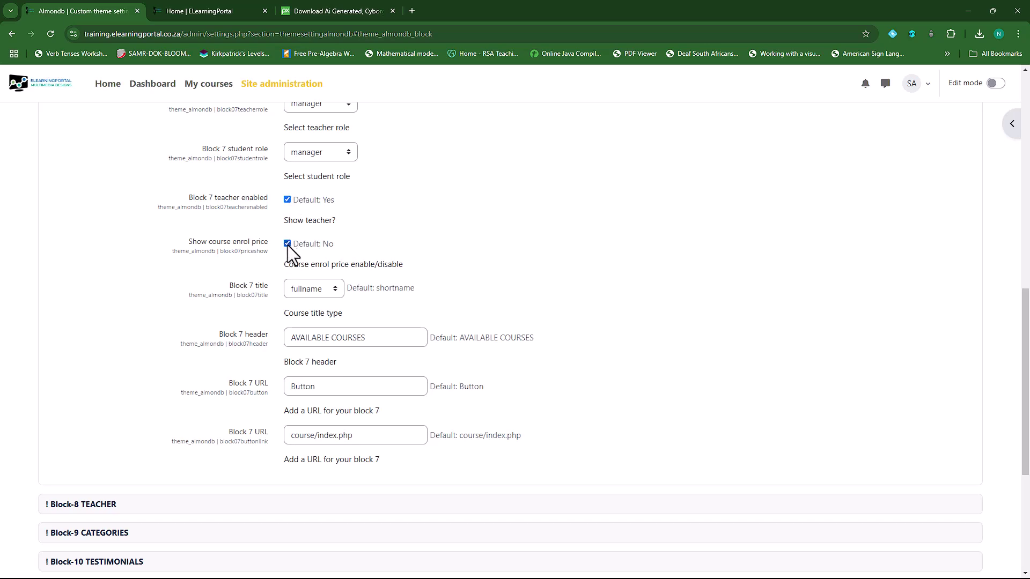
scroll(382, 244, "up", 3)
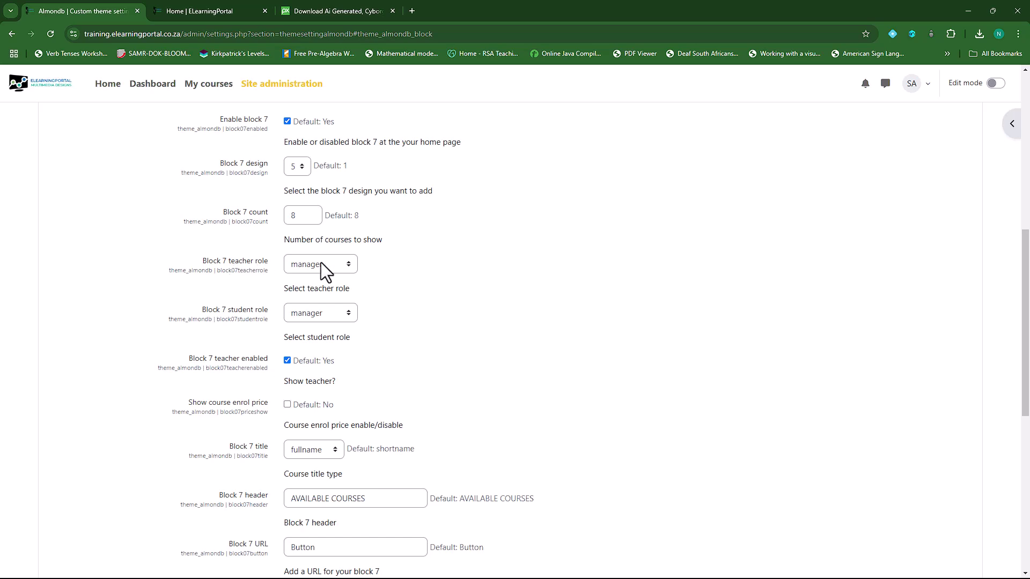
Set the Block 7 teacher role to teacher and the student role to student
left_click(349, 264)
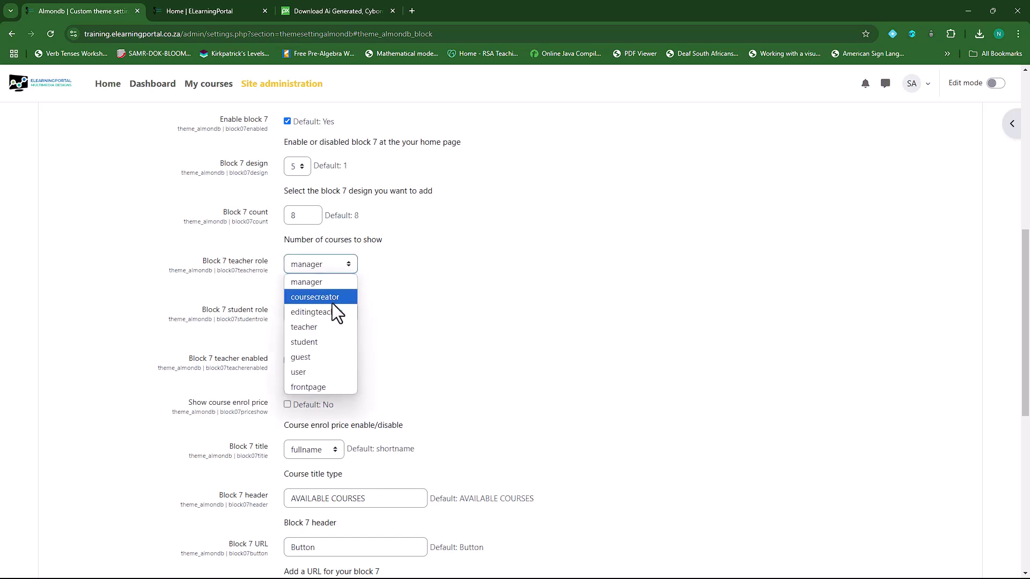
left_click(316, 327)
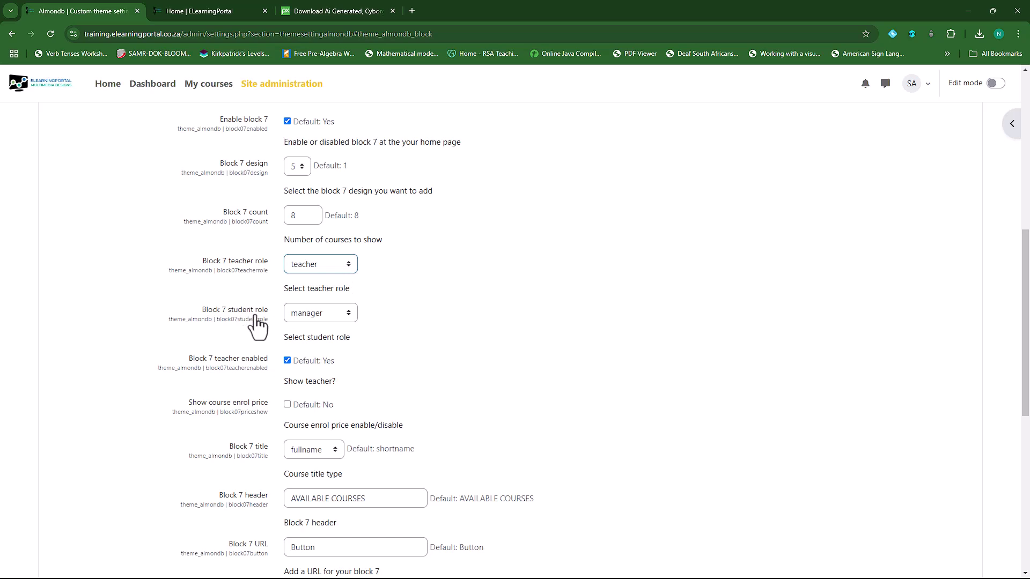
left_click(350, 313)
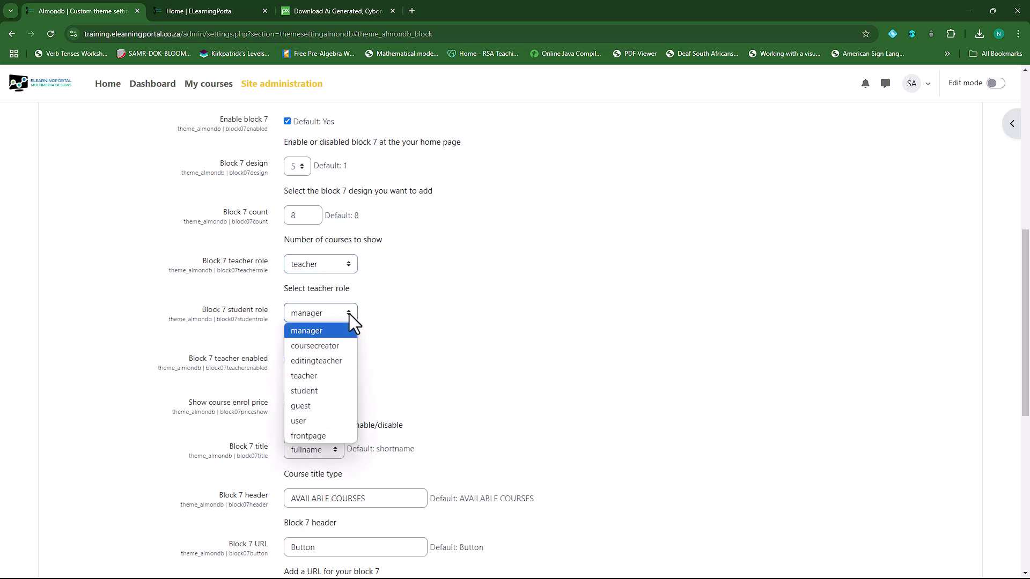
left_click(323, 392)
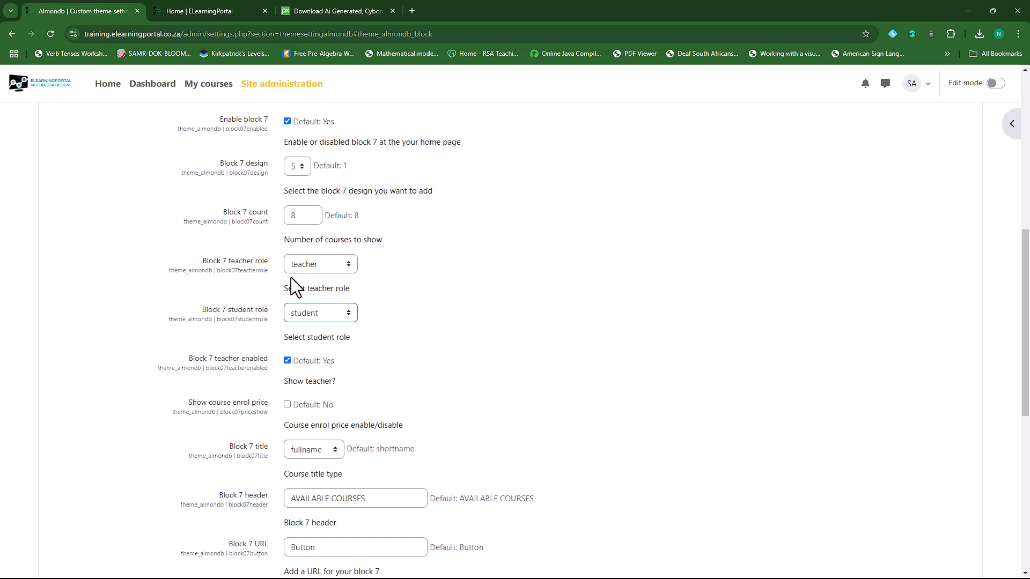
Review the Block 7 course count and remaining options, and compare the header setting with the home page's Available Courses heading
left_click(296, 216)
double_click(297, 217)
left_click(300, 219)
scroll(384, 294, "down", 2)
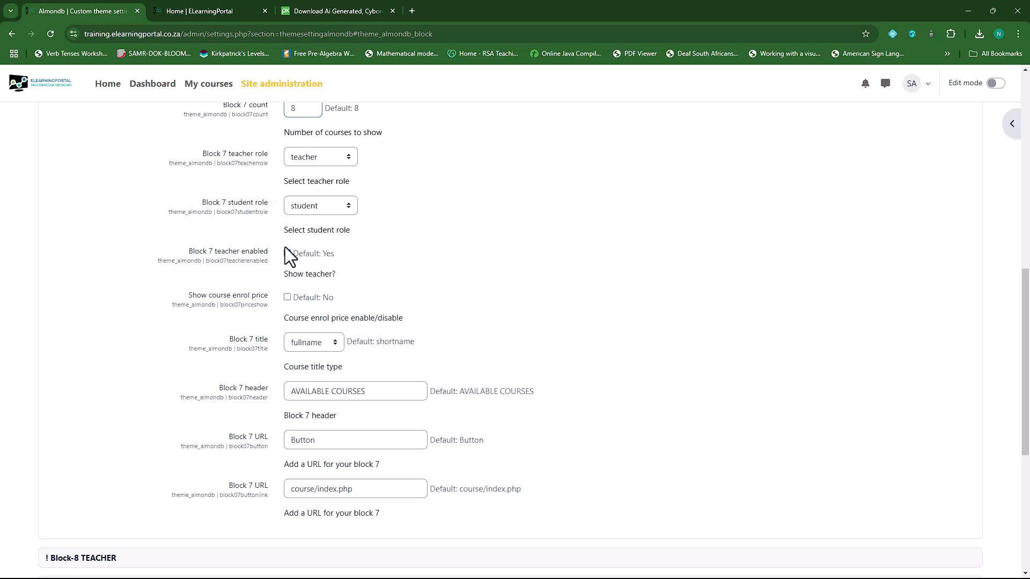
left_click(210, 11)
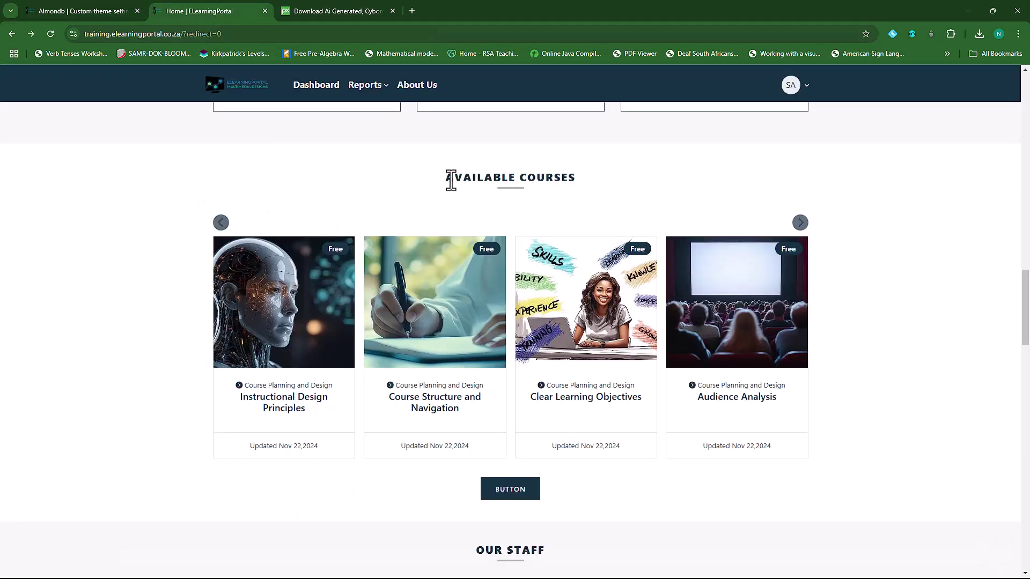
left_click_drag(448, 178, 579, 178)
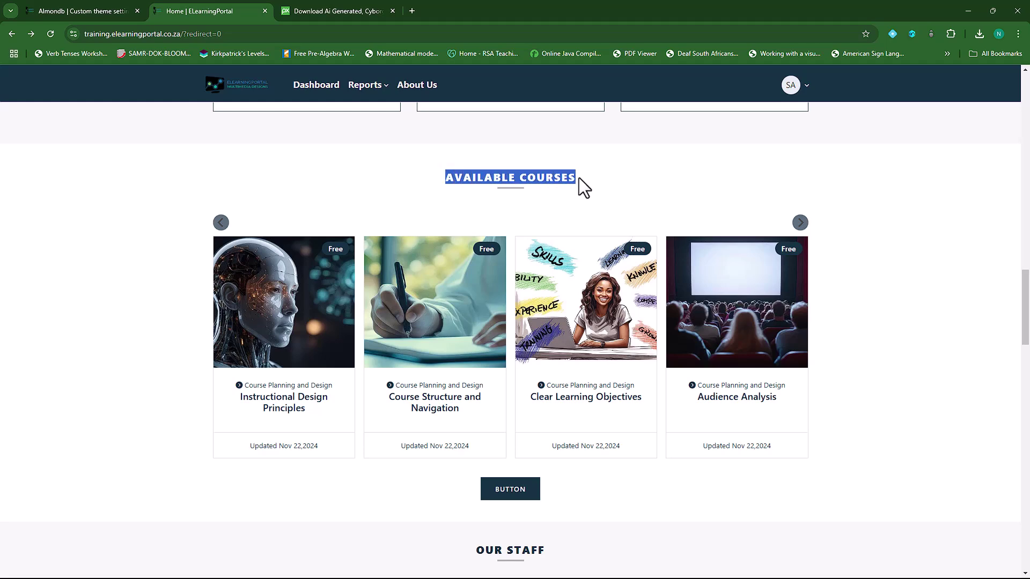
Change the Block 7 button text to "Access Courses", save the settings and refresh the home page
left_click(91, 11)
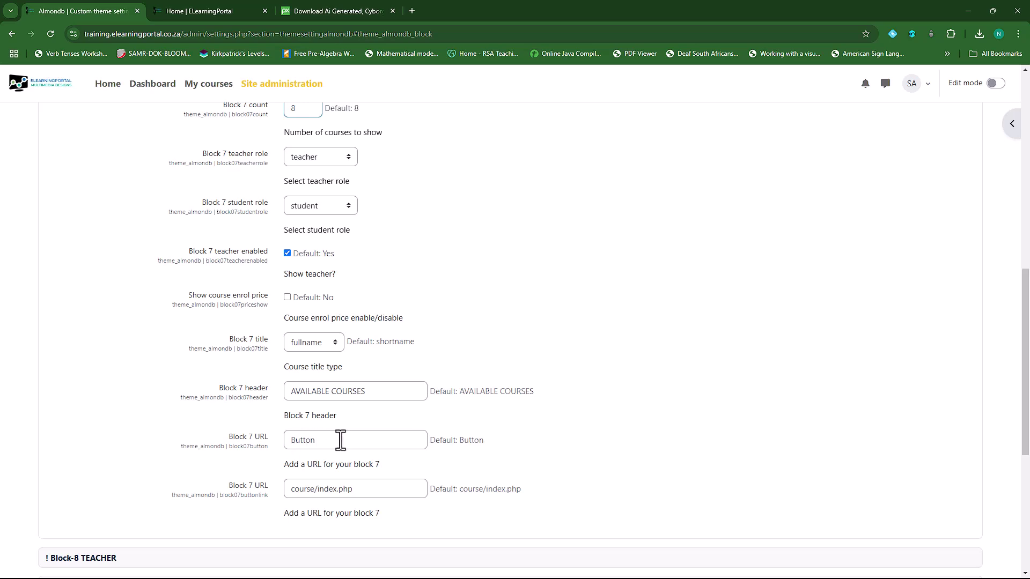
left_click_drag(290, 440, 331, 439)
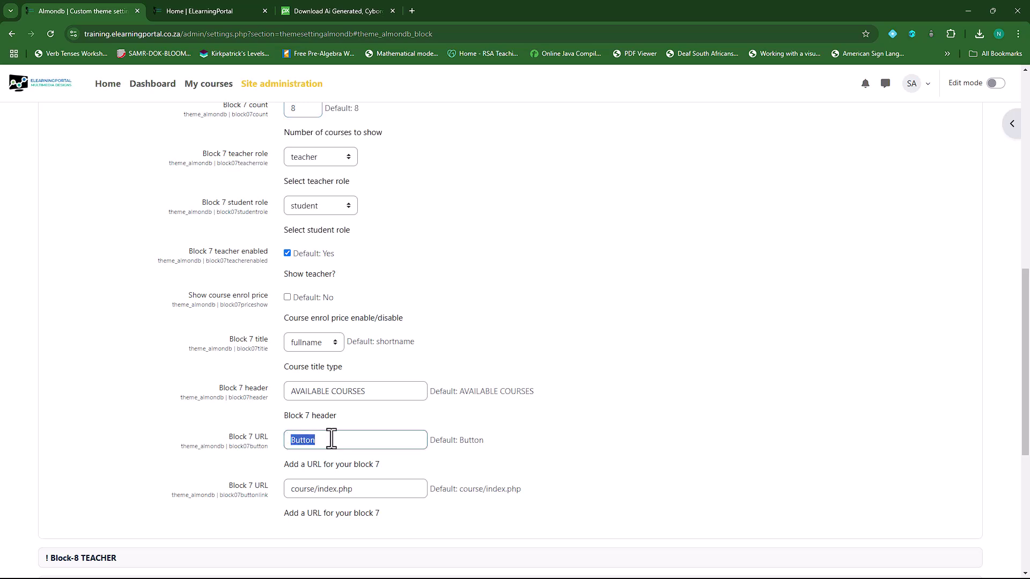
type("Access Courses")
scroll(462, 430, "down", 5)
left_click(316, 487)
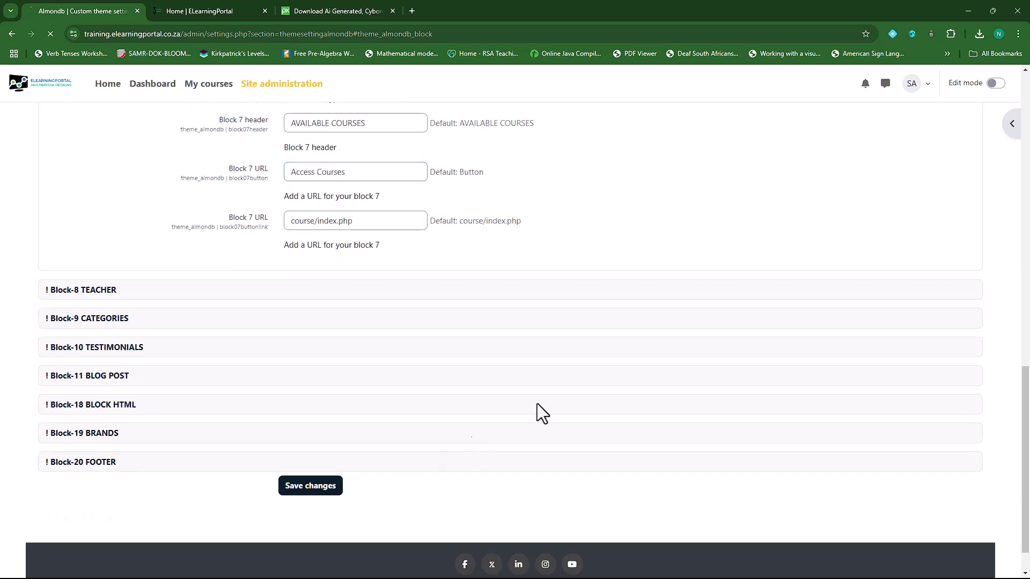
left_click(214, 10)
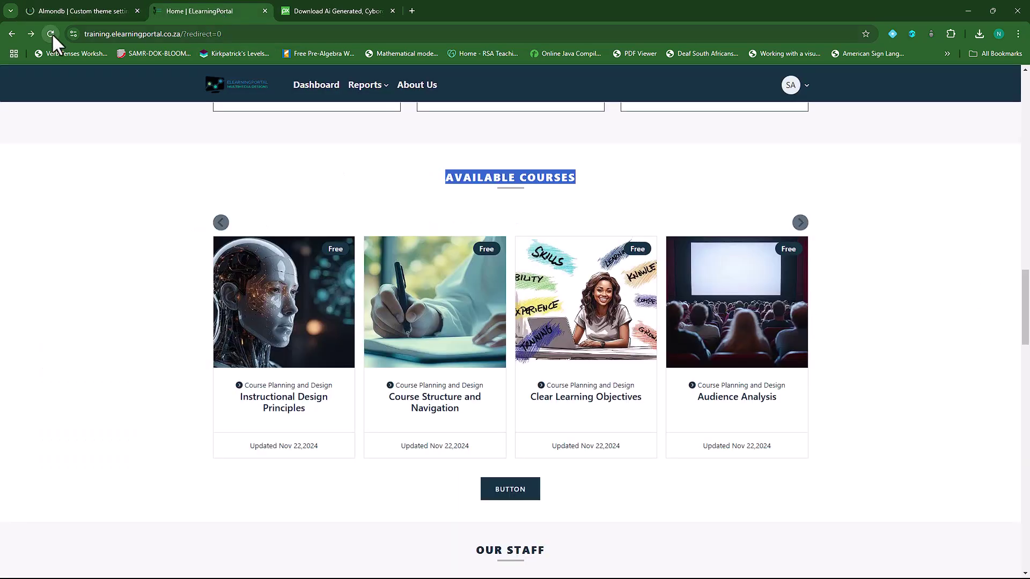
left_click(50, 34)
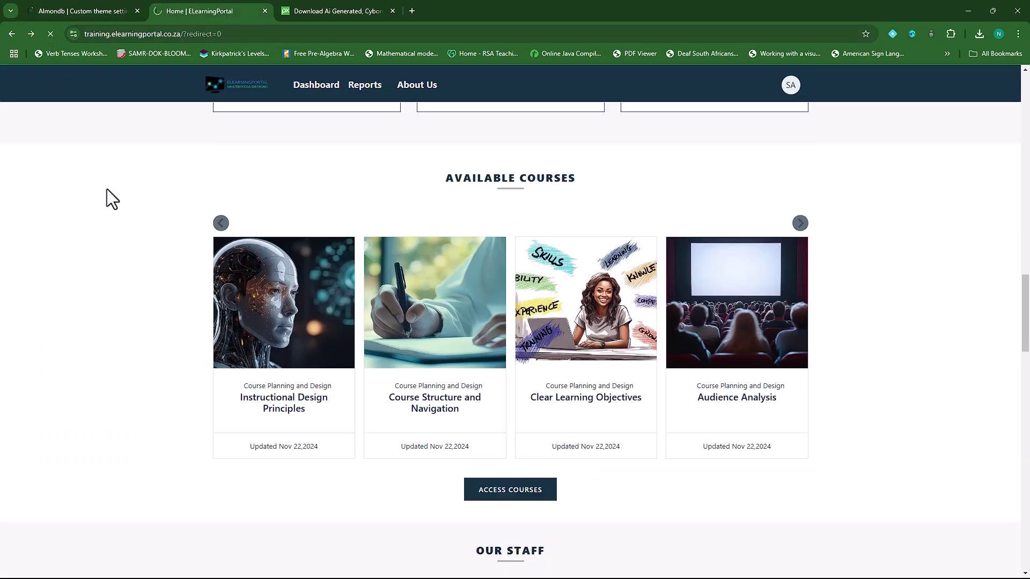
Test the Access Courses link by expanding the Course Planning and Design category and opening the Audience Analysis course
left_click(511, 495)
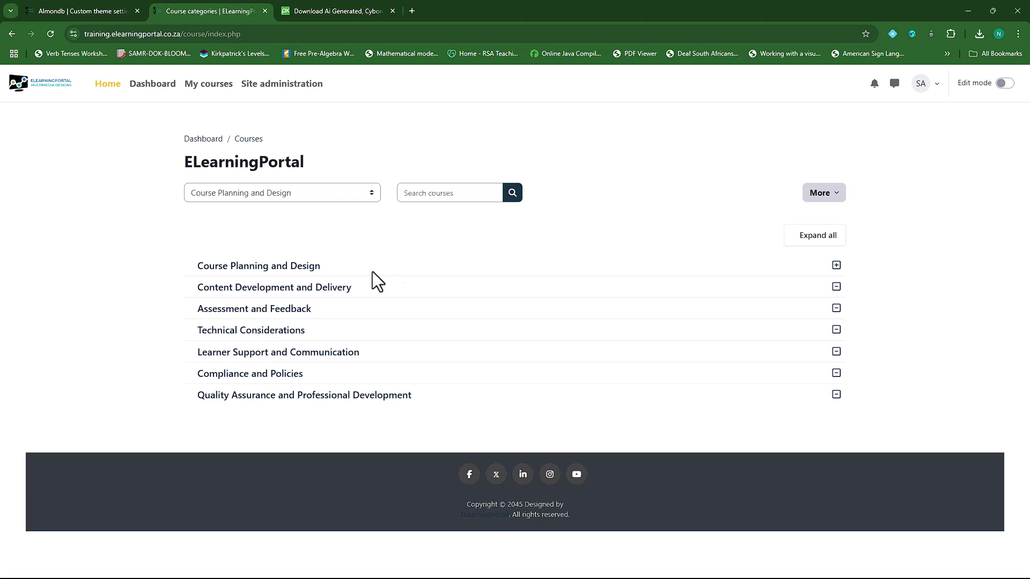
left_click(835, 266)
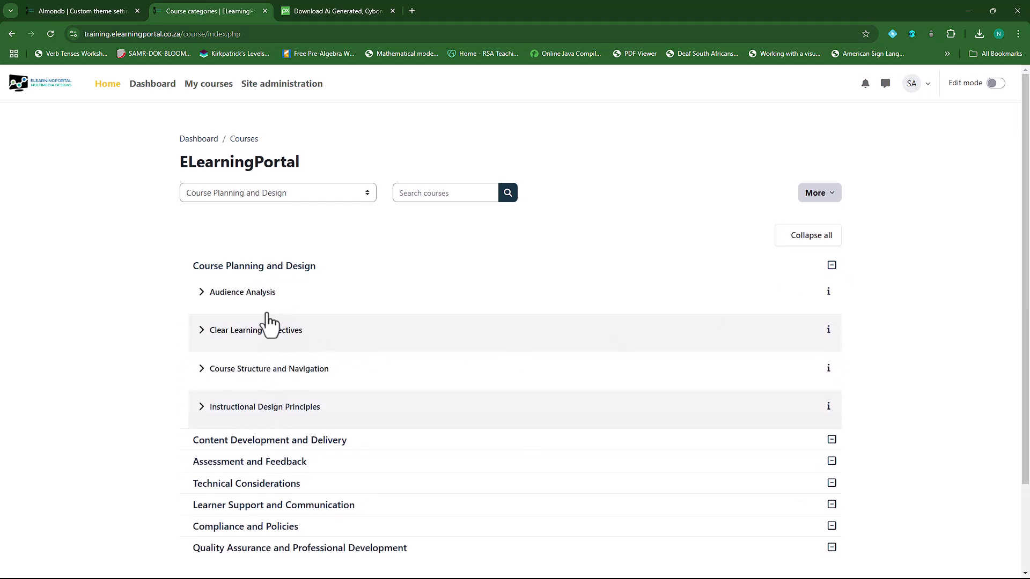
left_click(203, 298)
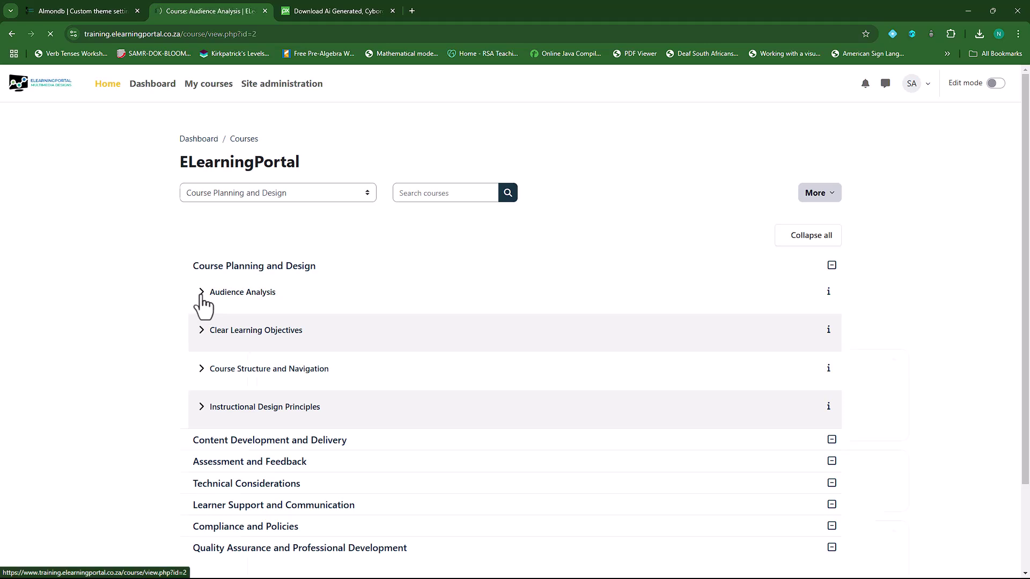
scroll(375, 349, "down", 1)
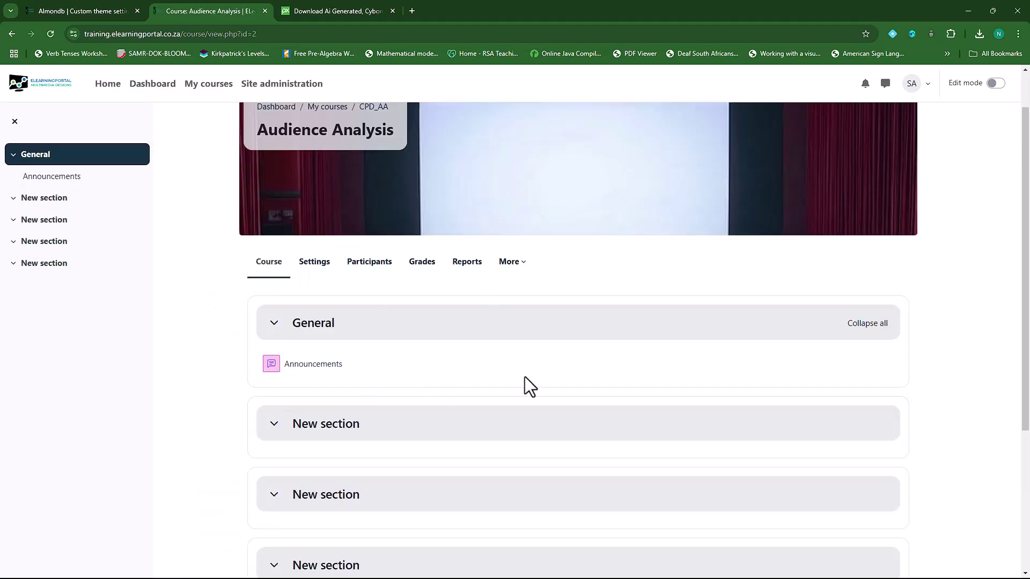
Return to the site's home page and review its sections from Available Categories down to Available Courses
left_click(98, 9)
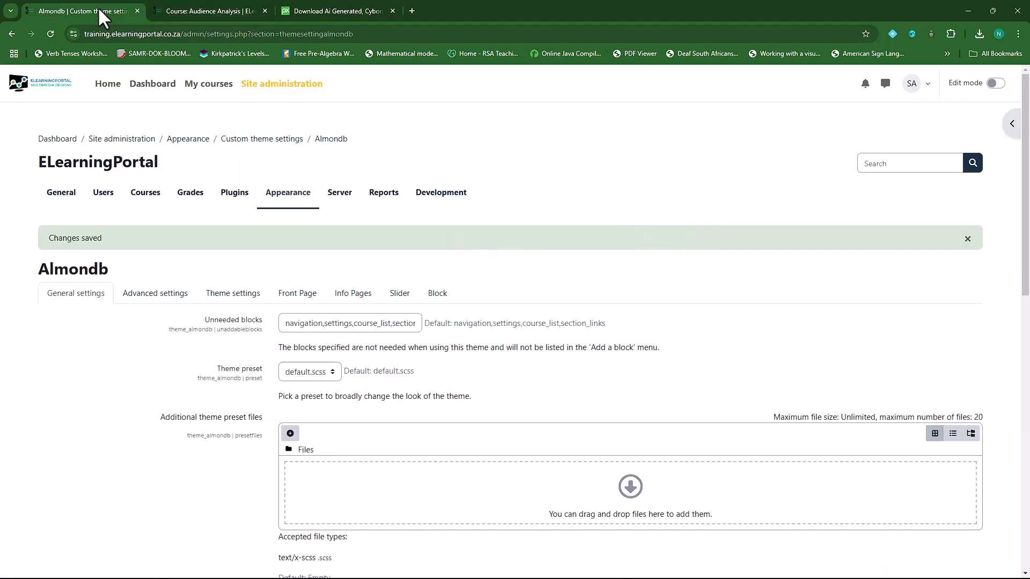
left_click(215, 11)
left_click(110, 85)
scroll(465, 300, "down", 7)
scroll(464, 300, "down", 2)
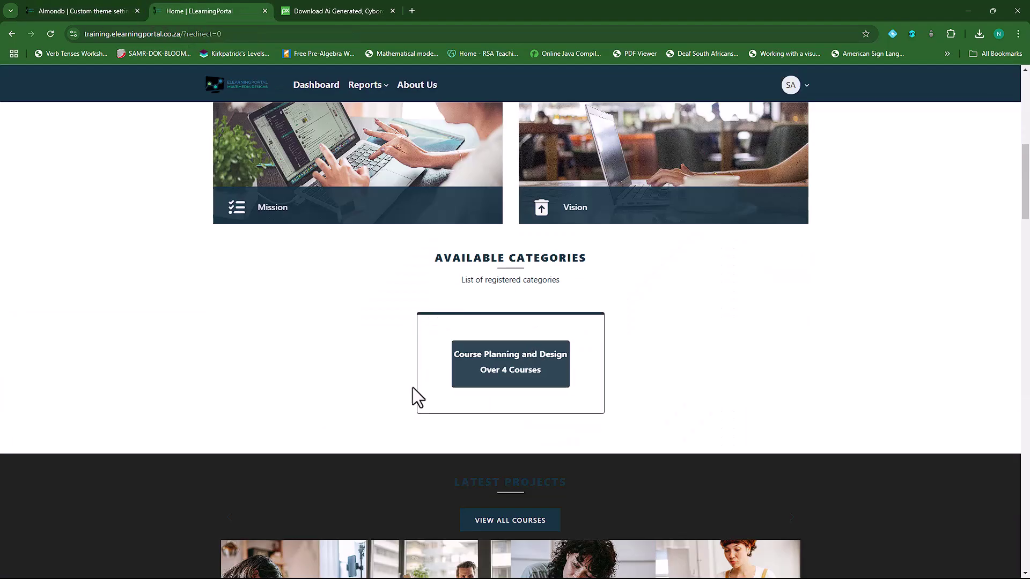
scroll(552, 365, "down", 1)
scroll(561, 351, "down", 15)
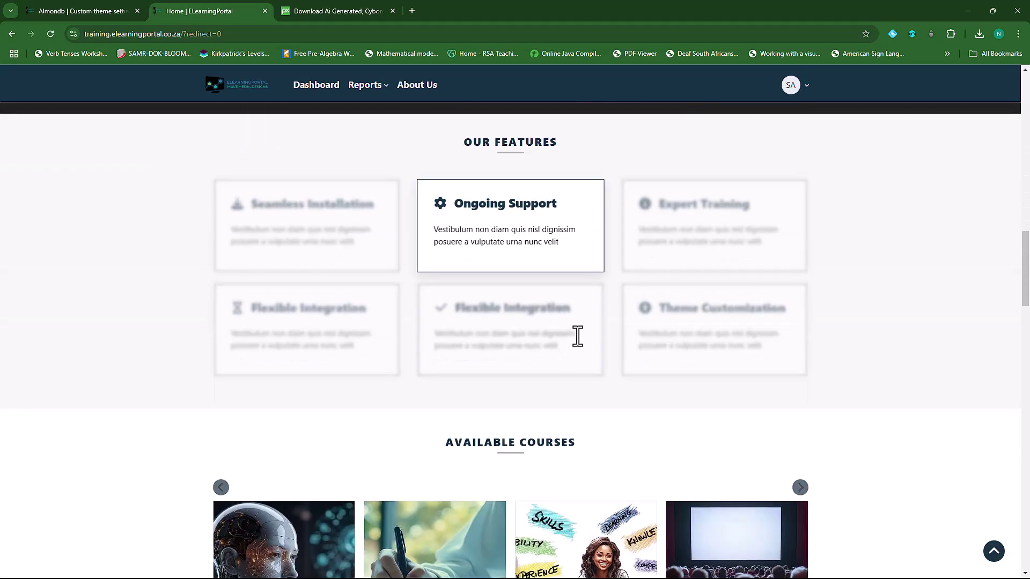